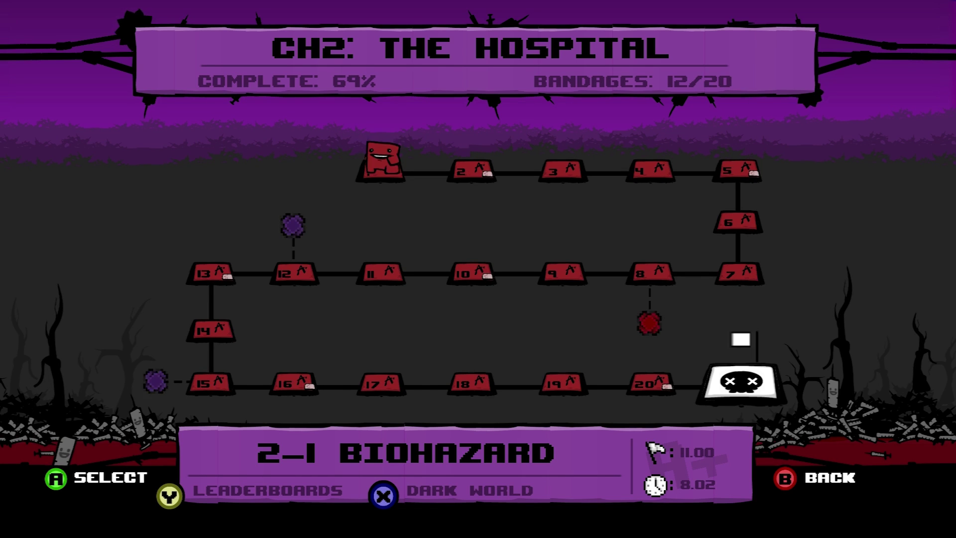
Step: Toggle the Hospital map to the Dark World and select level 2-9X Centipede
key("x")
key("Right")
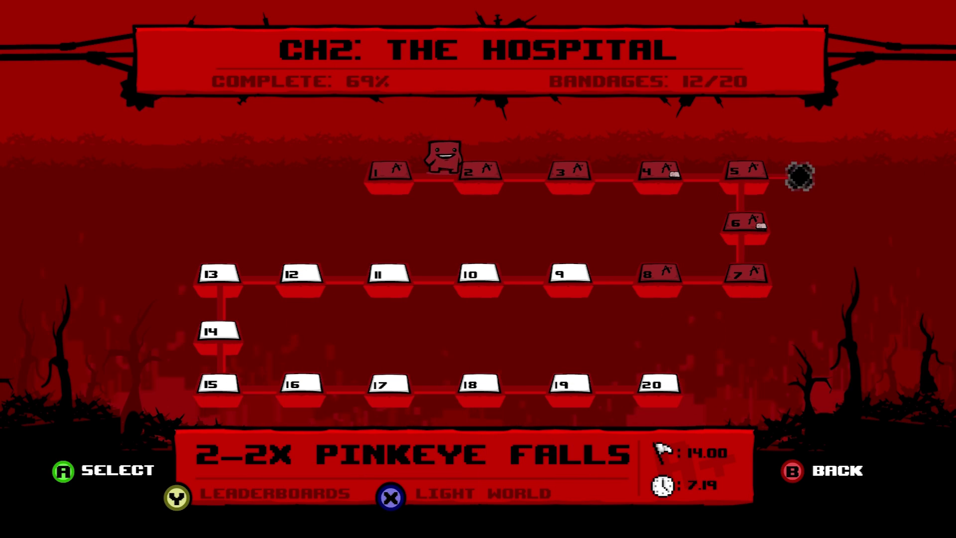
key("Right")
key("Right")
key("Right")
key("Down")
key("Down")
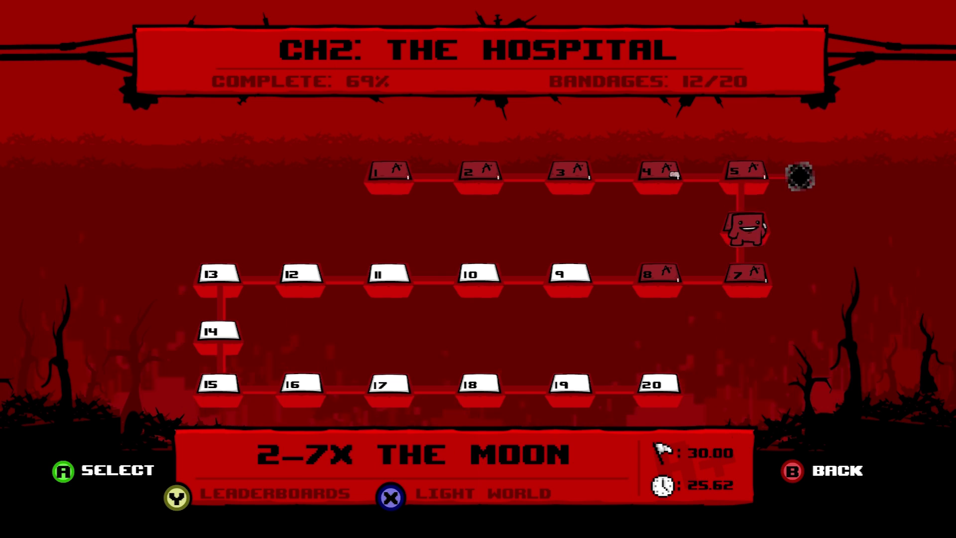
key("Left")
key("Left")
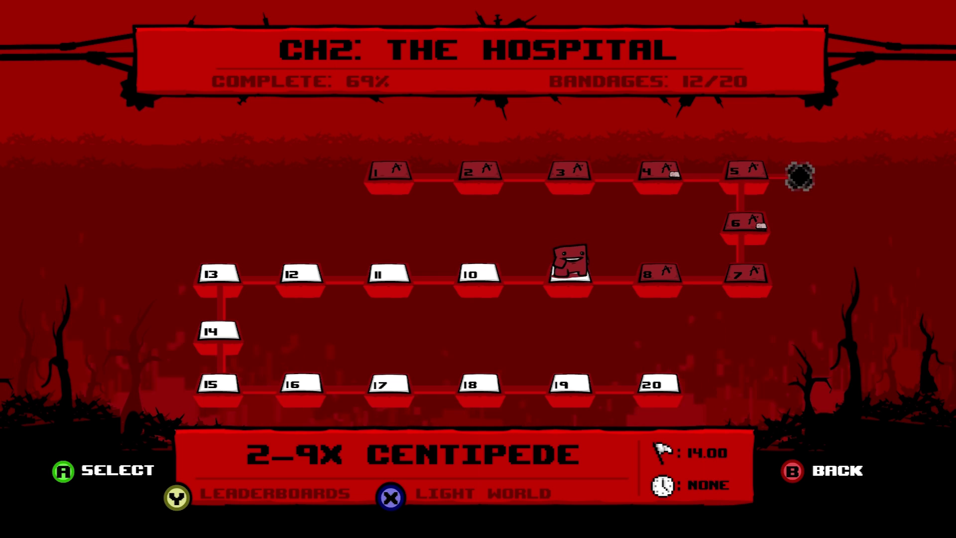
key("Right")
key("Left")
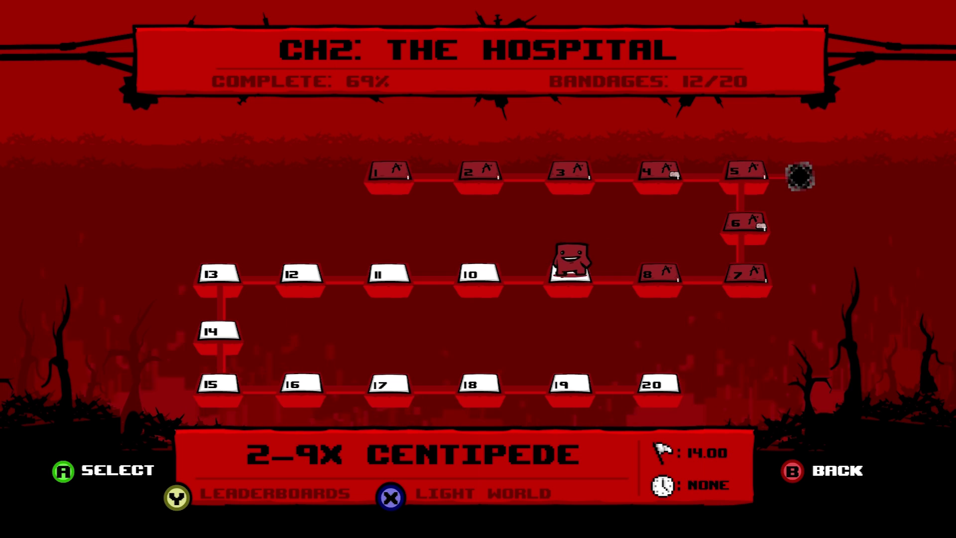
key("Return")
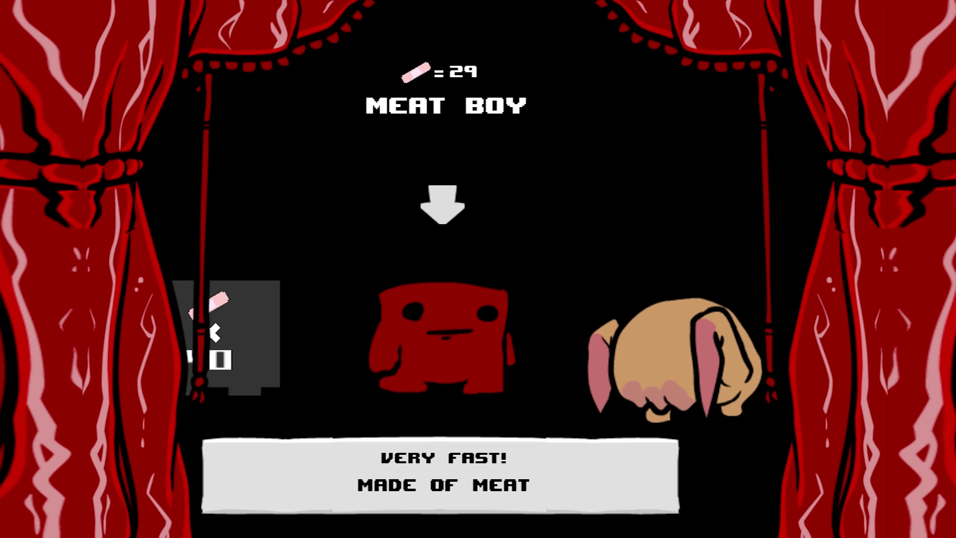
Step: Start Centipede as Meat Boy and make the first jumps off the start ledge
key("Return")
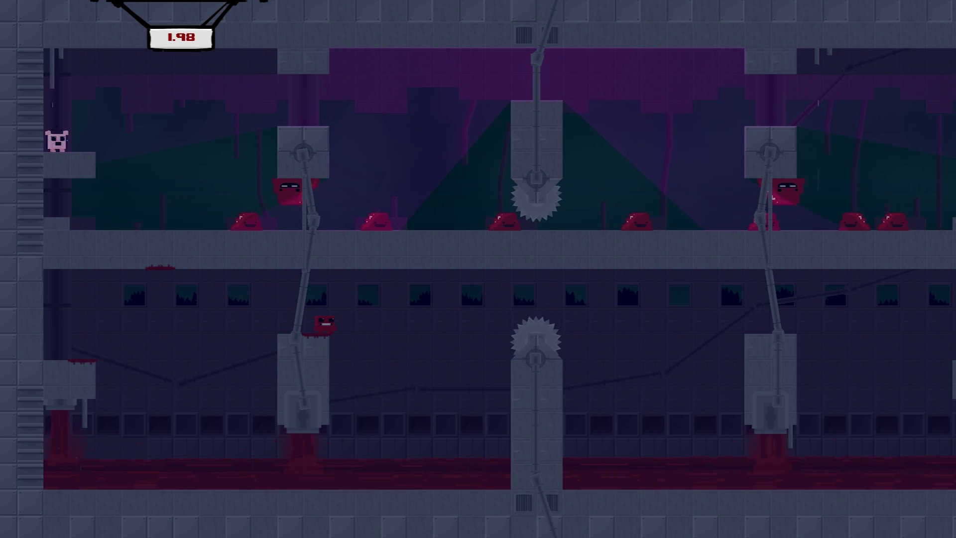
key("Right")
key("space")
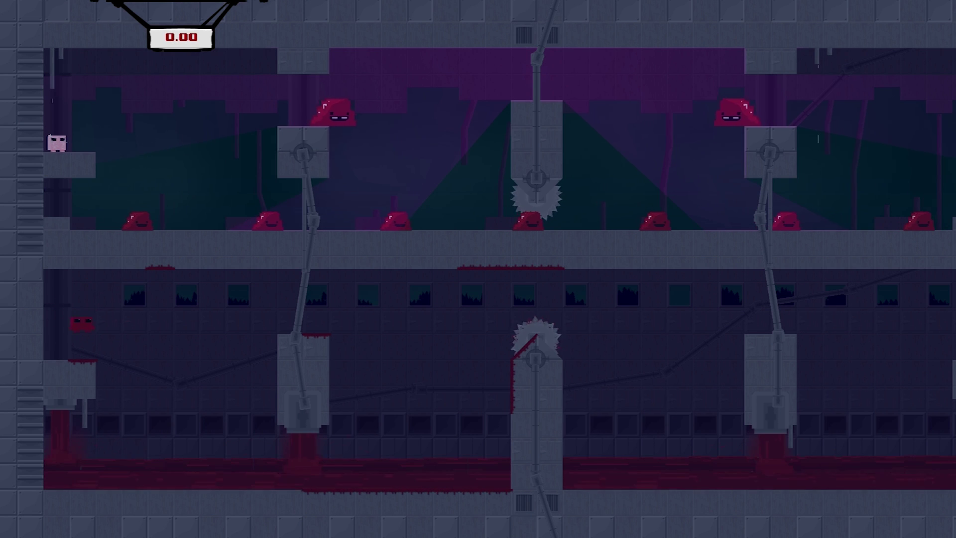
key("Right")
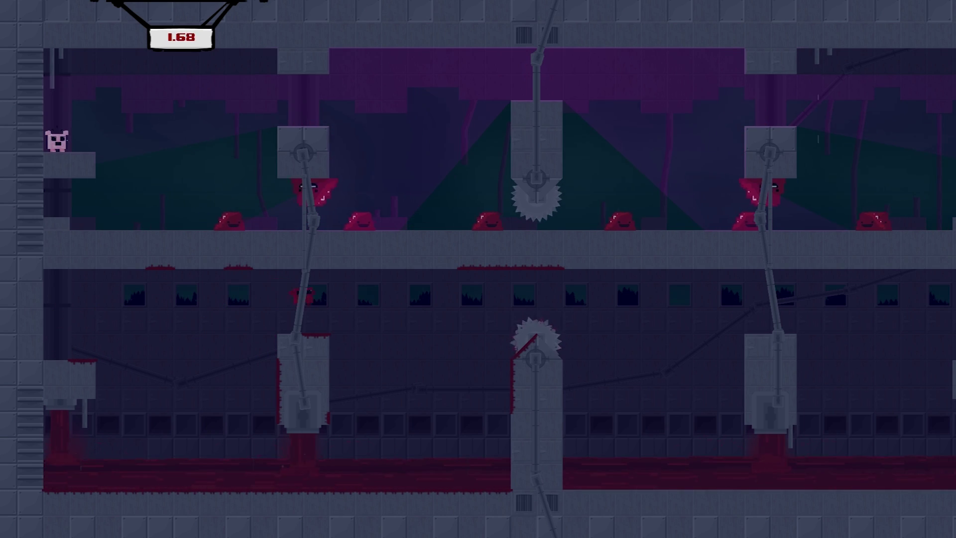
Step: Run across the lower floor, climb the right wall and leap left to Bandage Girl
key("Right")
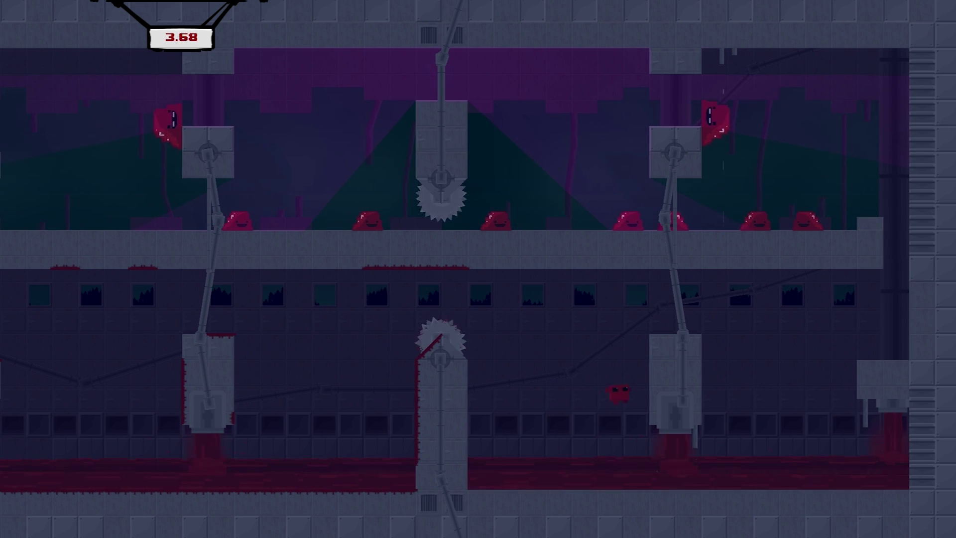
key("space")
key("space")
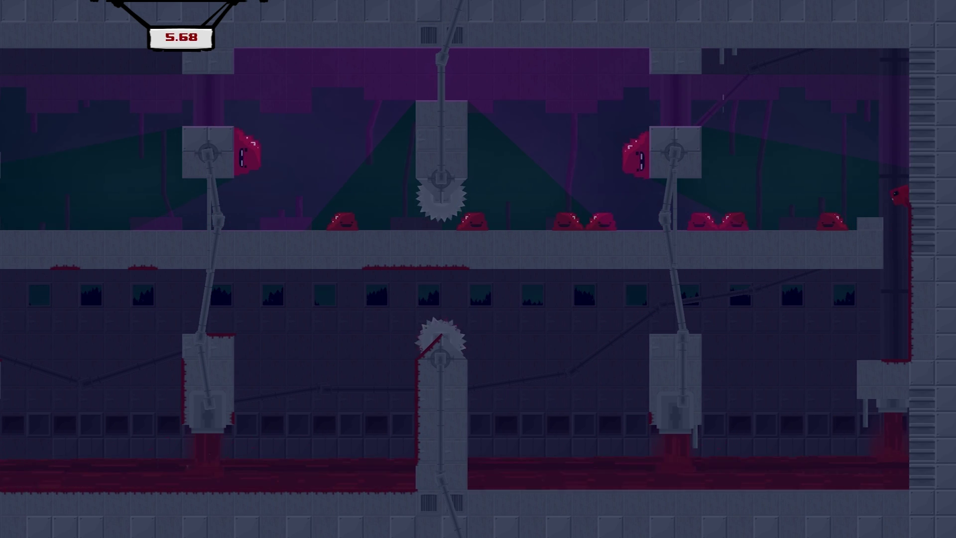
key("Left")
key("Left")
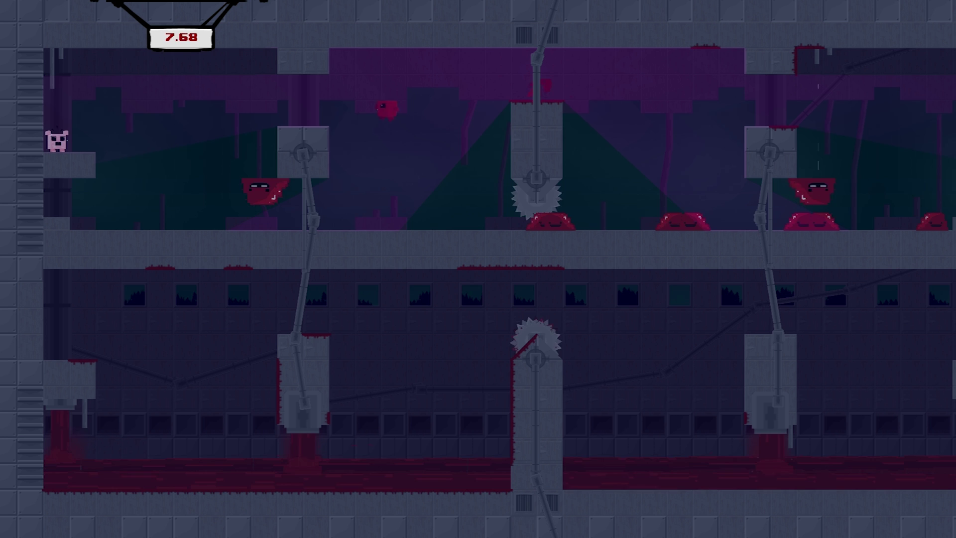
key("Left")
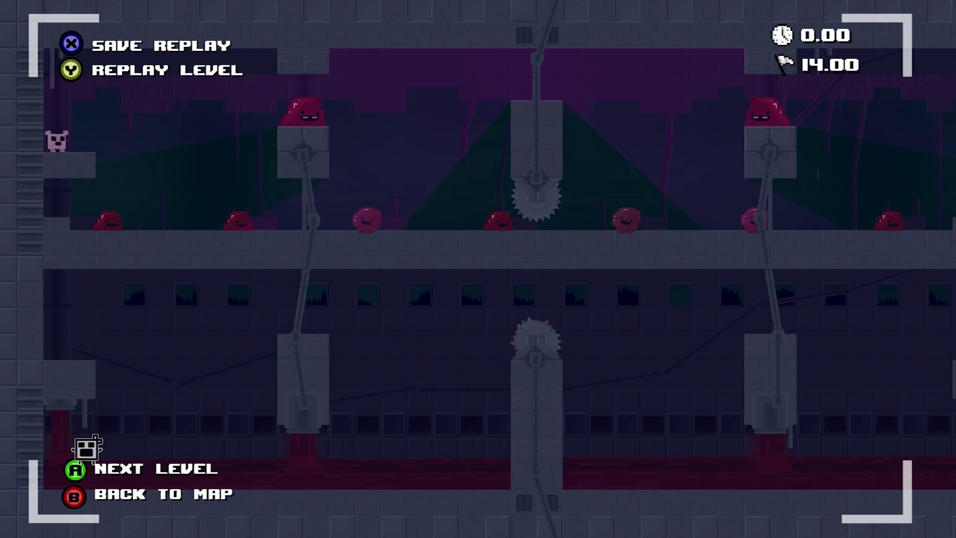
Step: Continue to 2-10 The Kracken and jump from the left pillar
key("space")
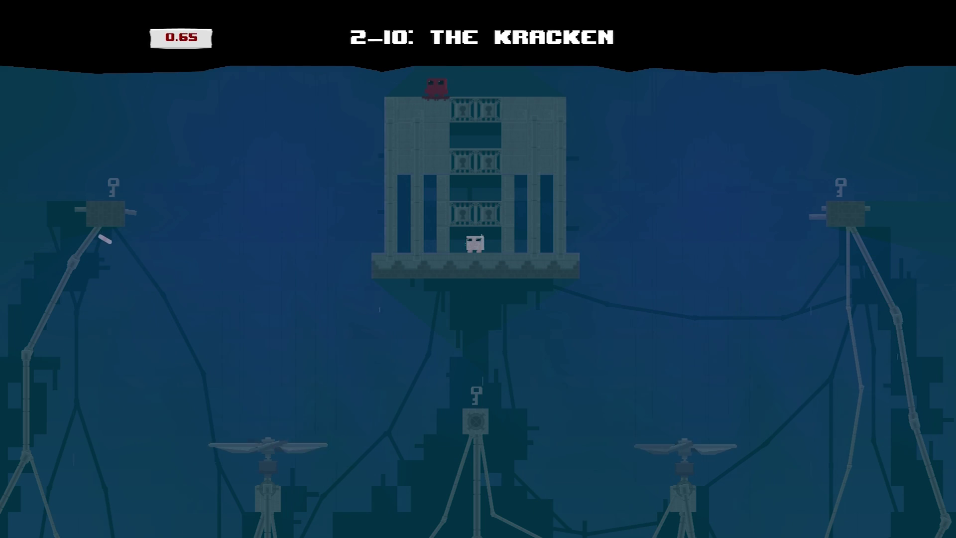
key("Left")
key("space")
key("Right")
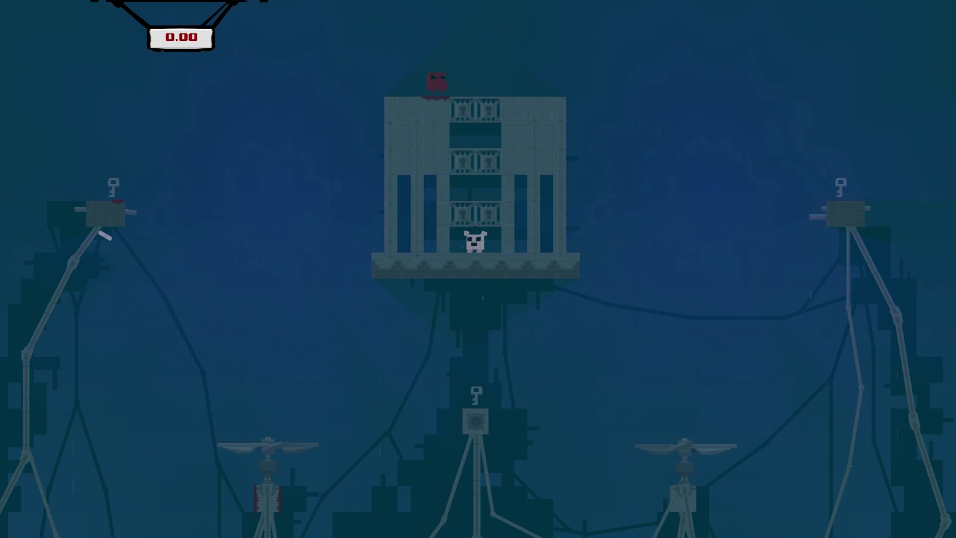
Step: Retry for the left platform's key through several deaths, then pause the game
key("Left")
key("space")
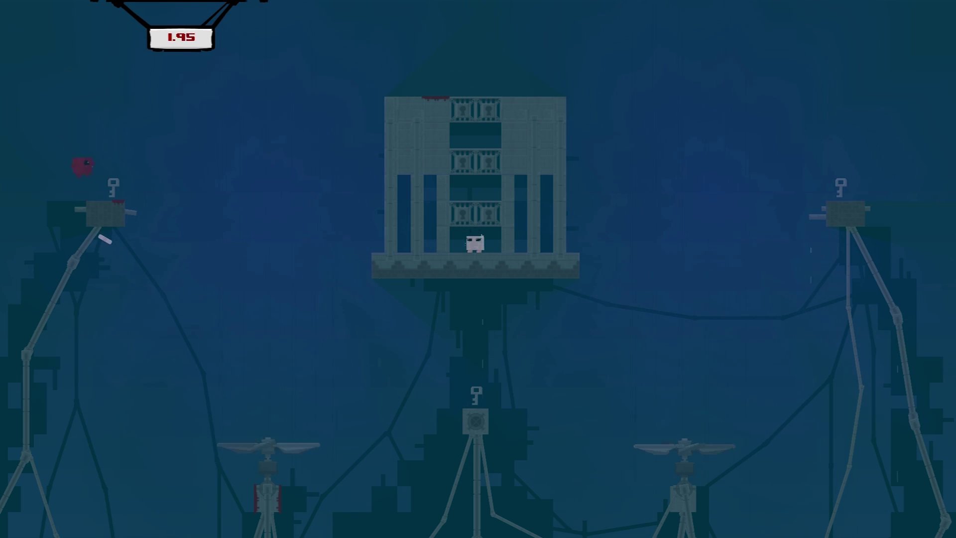
key("Right")
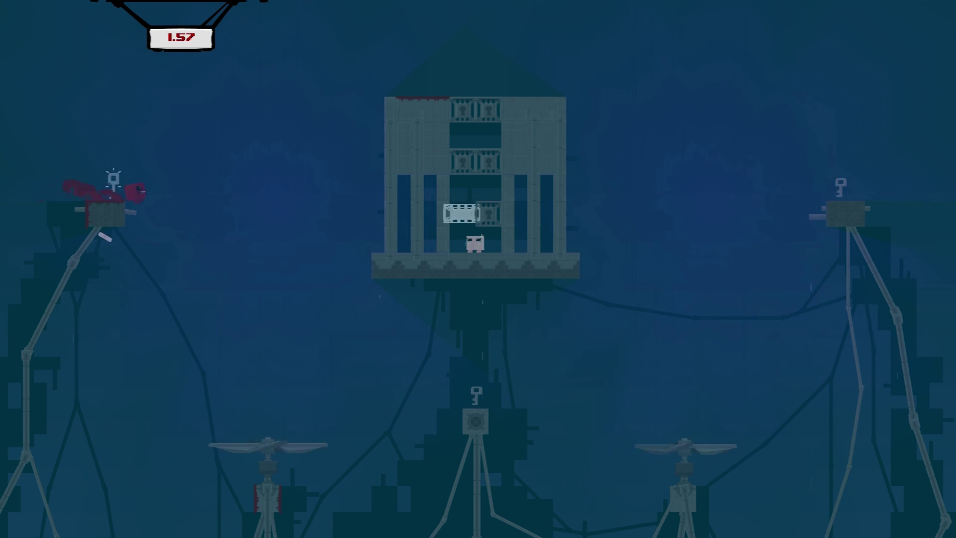
key("Right")
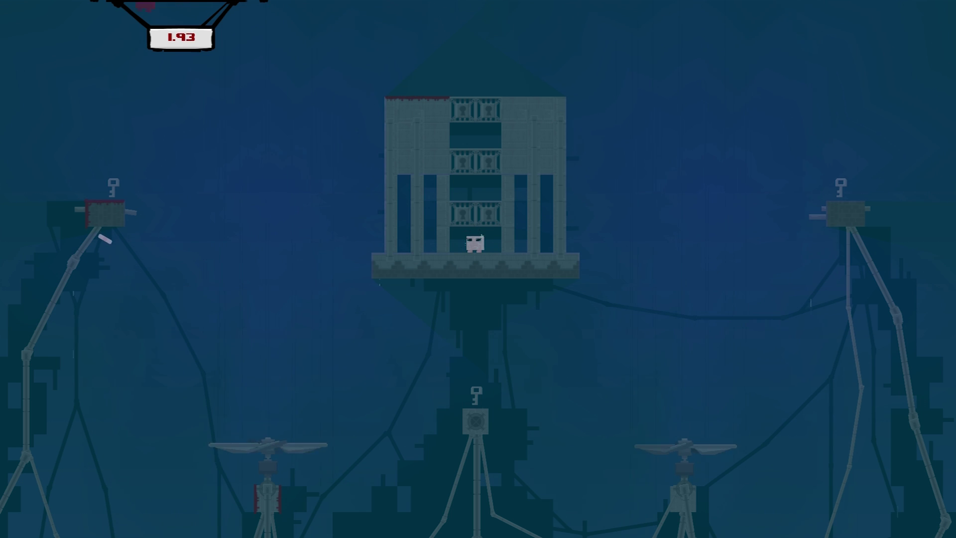
key("Right")
key("Right")
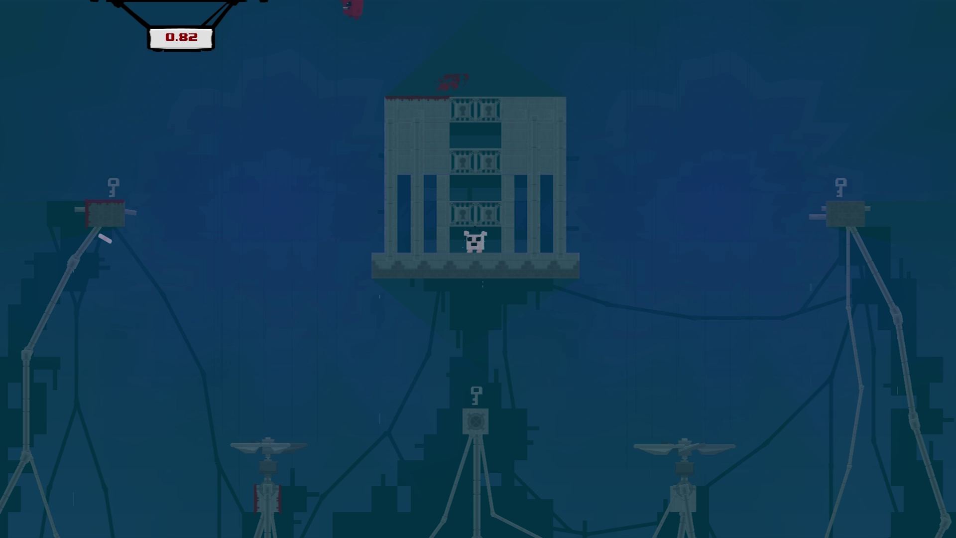
key("Left")
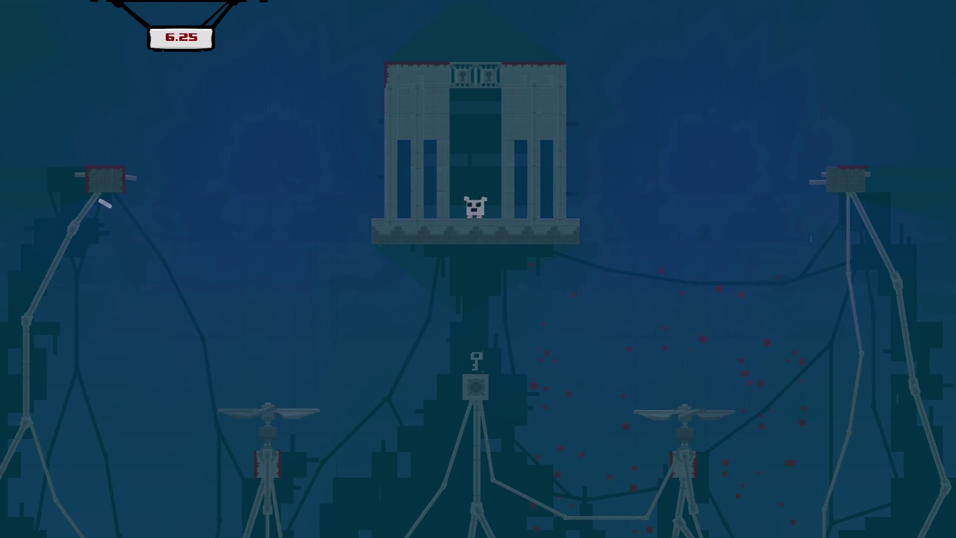
key("Escape")
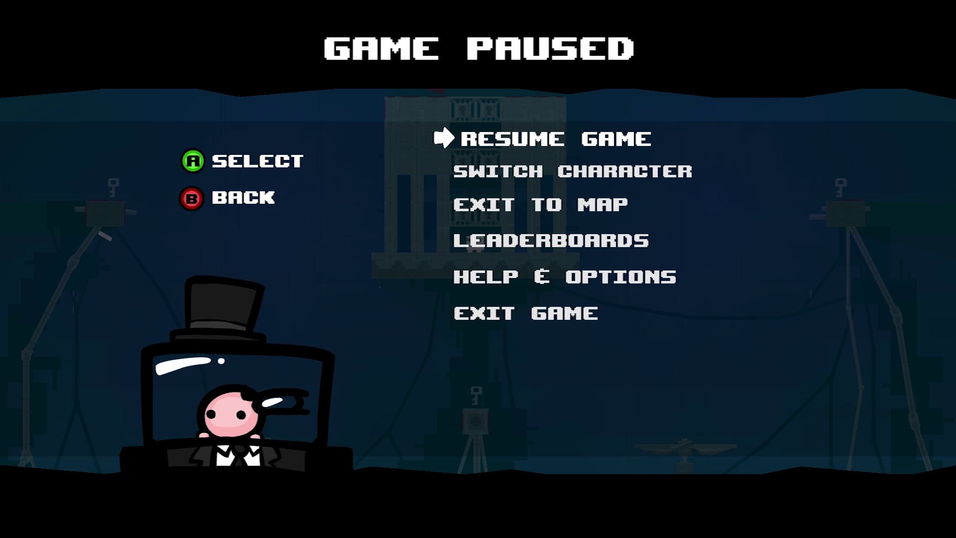
Step: Switch the character to Commander Video from the pause menu
key("Down")
key("Return")
key("Right")
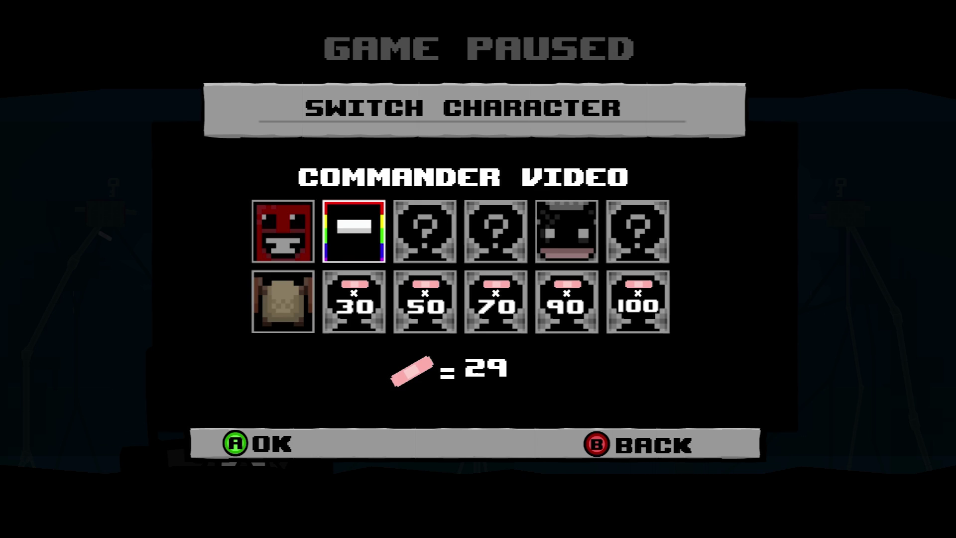
key("Return")
key("Return")
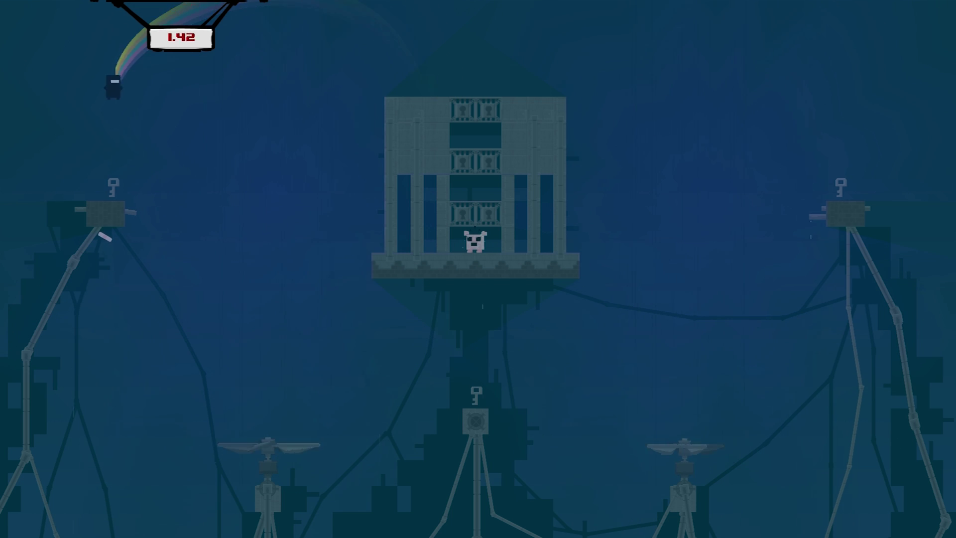
Step: Glide Commander Video onto the left platform and collect its key
key("Right")
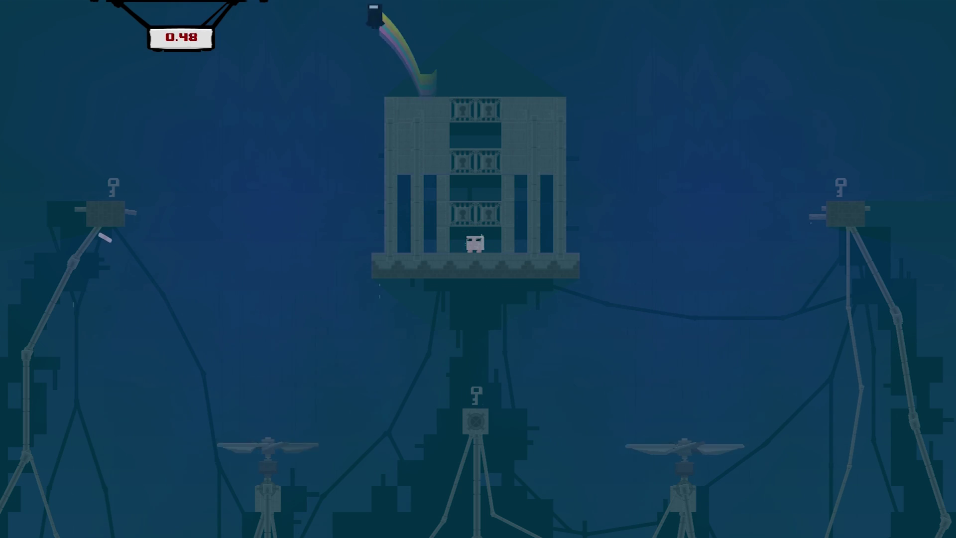
key("Left")
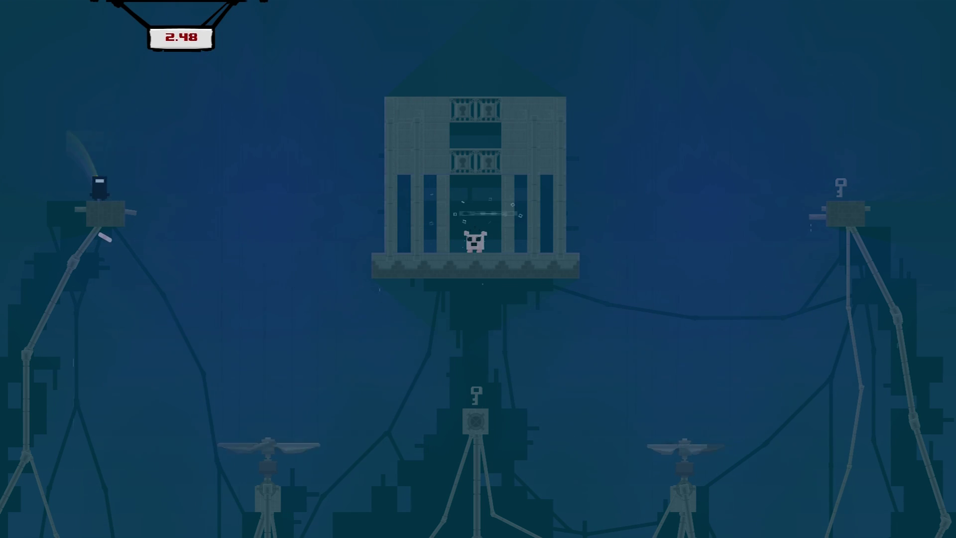
key("Right")
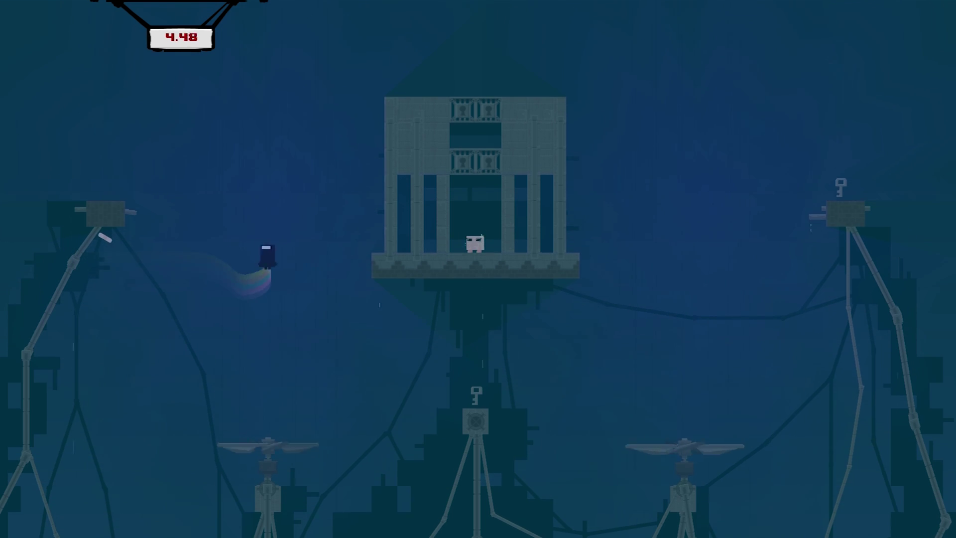
key("Left")
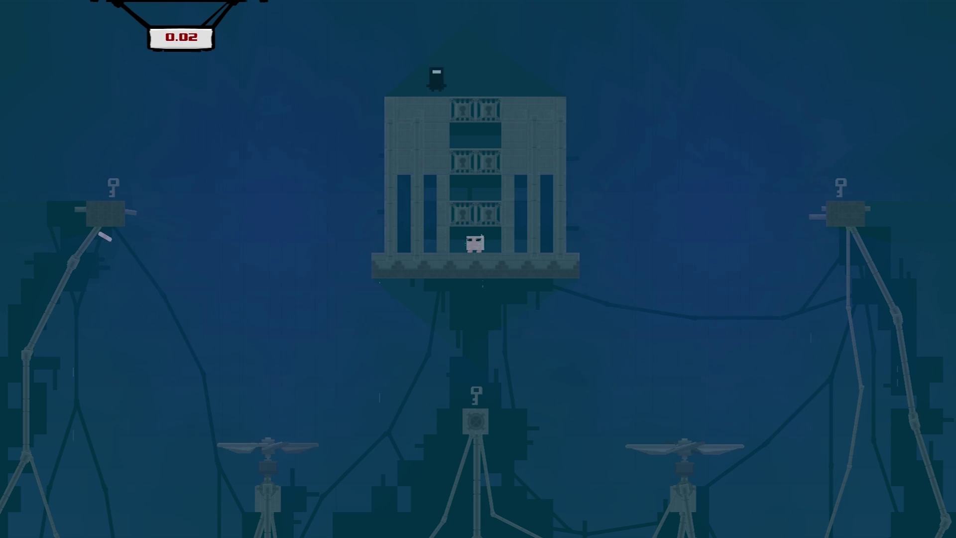
key("Left")
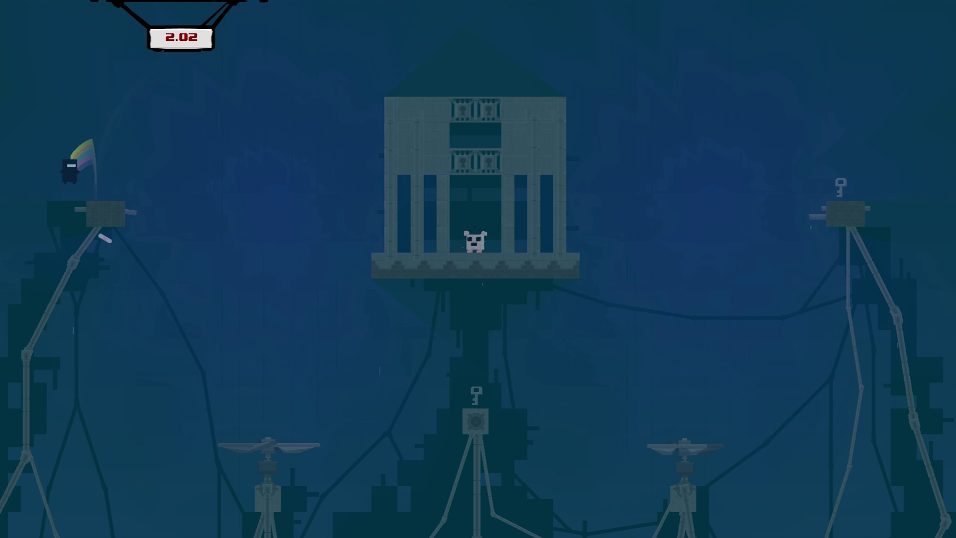
key("Right")
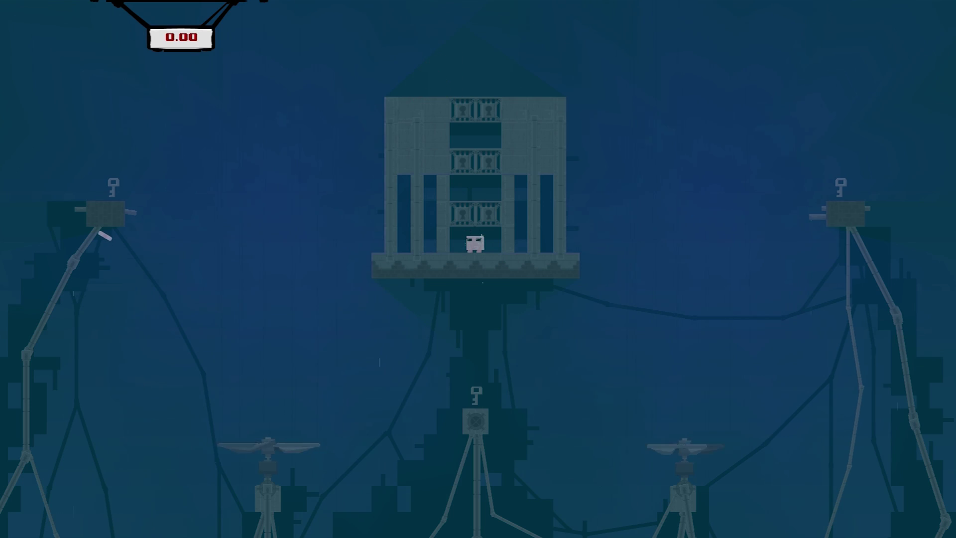
Step: Collect the key above the left platform and the right platform's key
key("Left")
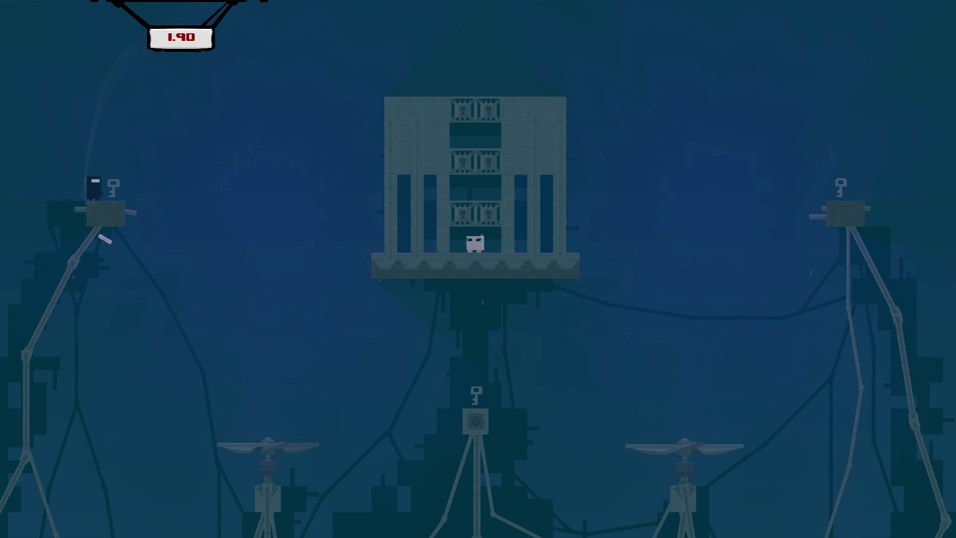
key("space")
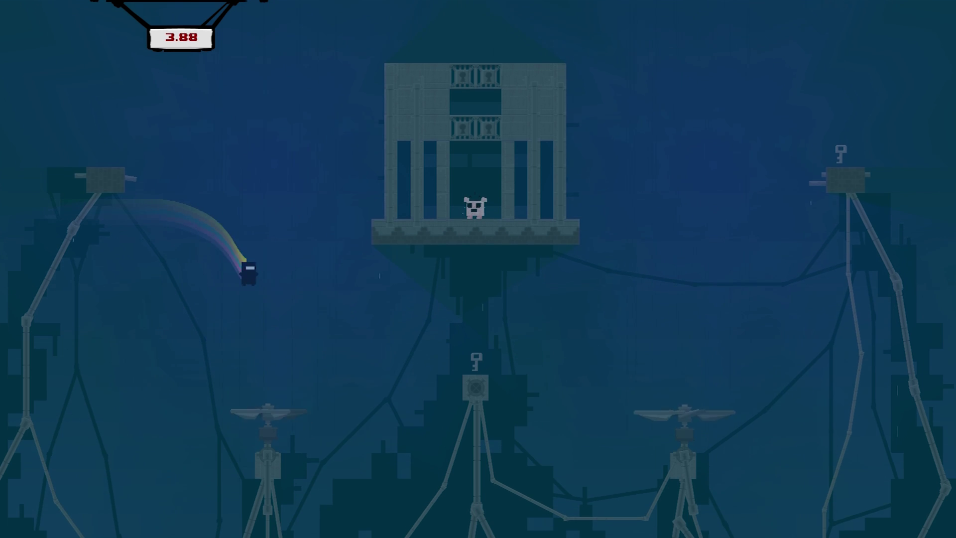
key("space")
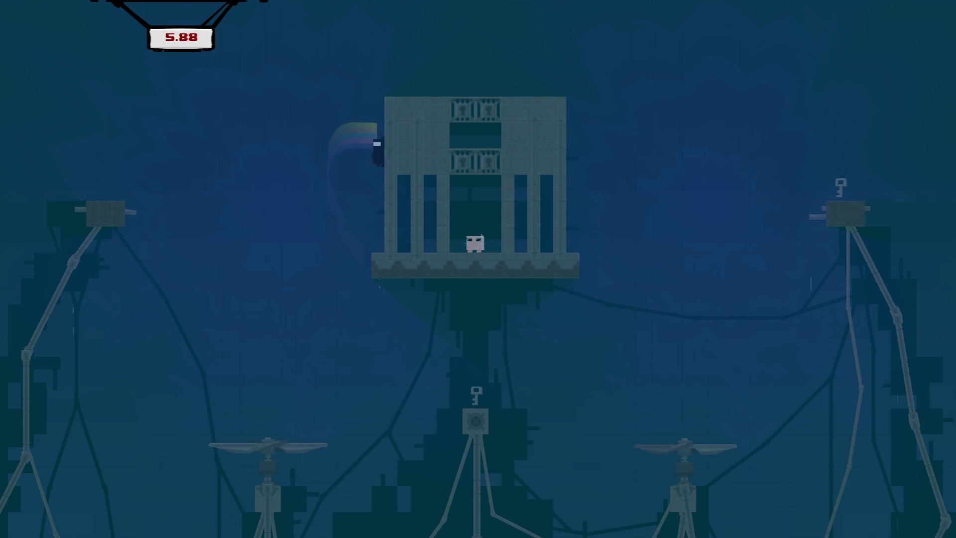
key("space")
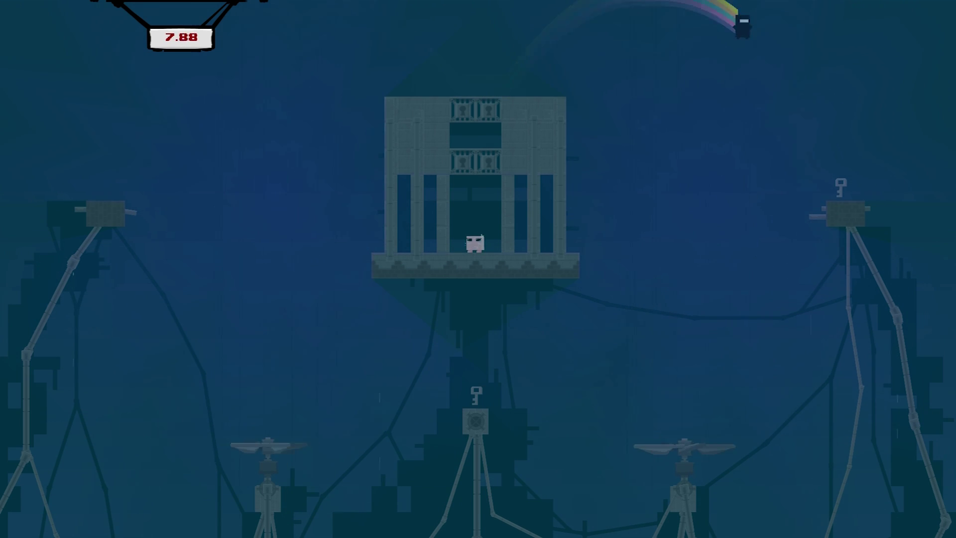
key("space")
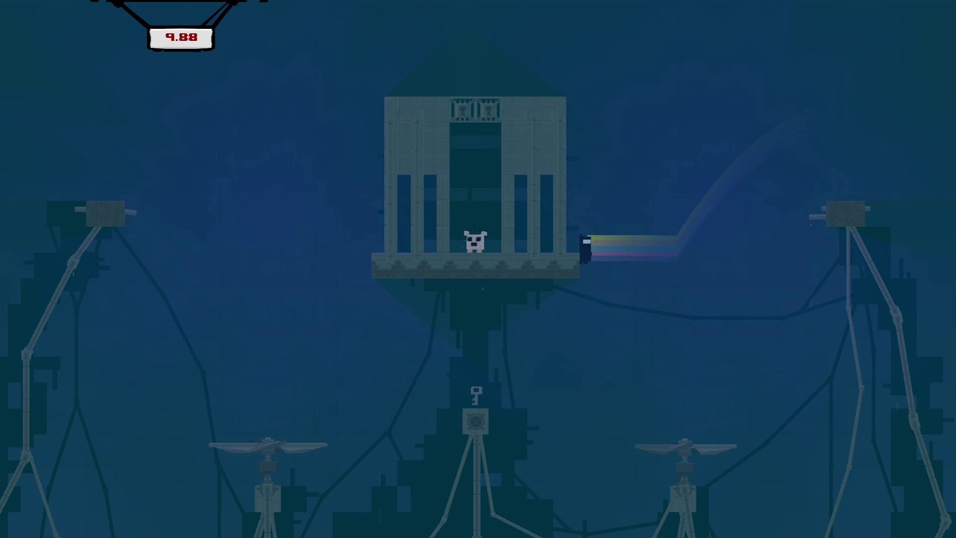
Step: Swing under the tower platform and drop into the tower onto Bandage Girl
key("space")
key("Left")
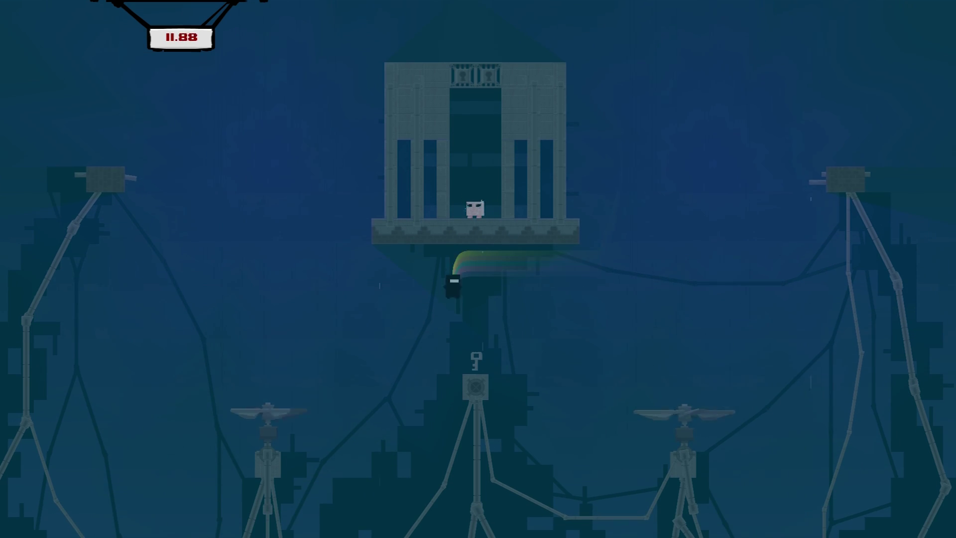
key("space")
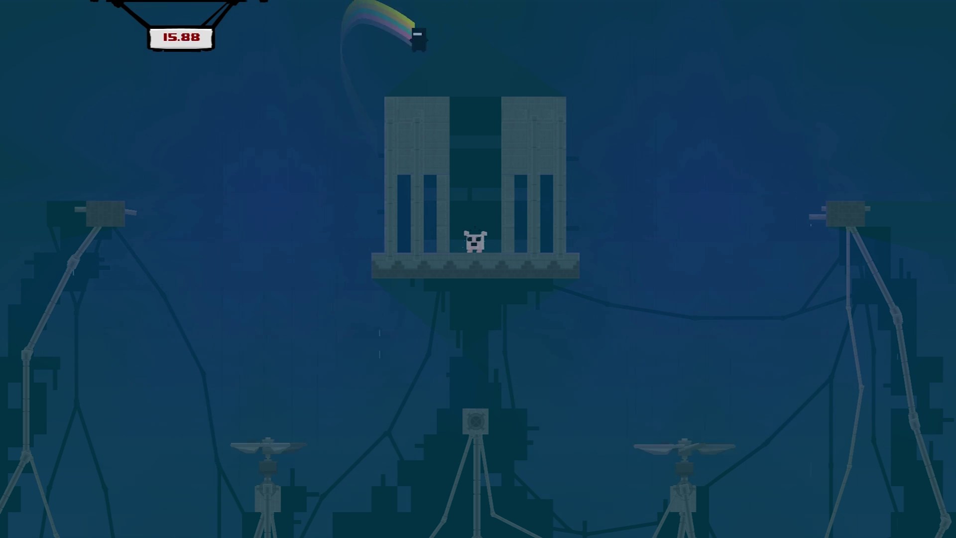
key("Left")
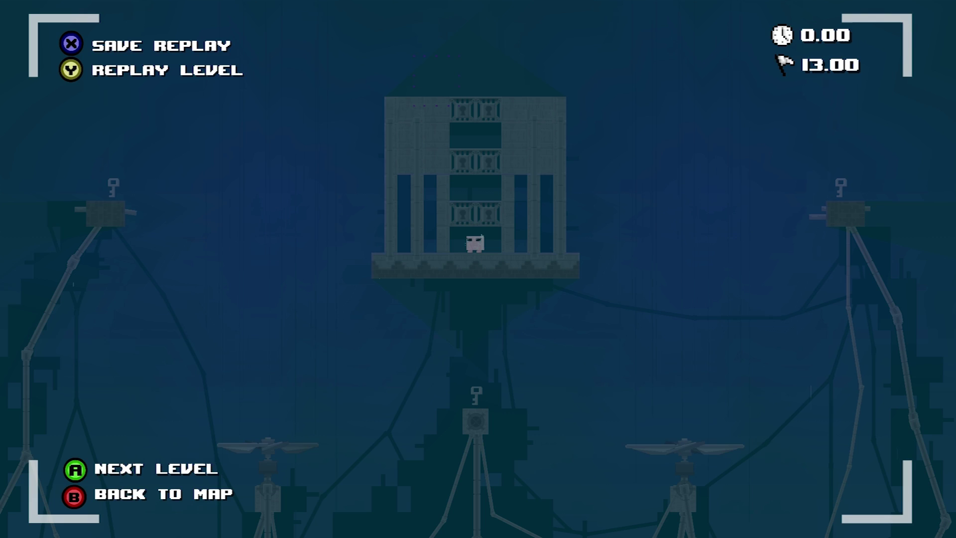
Step: Replay The Kracken, landing on the left platform and taking the key beneath the tower
key("space")
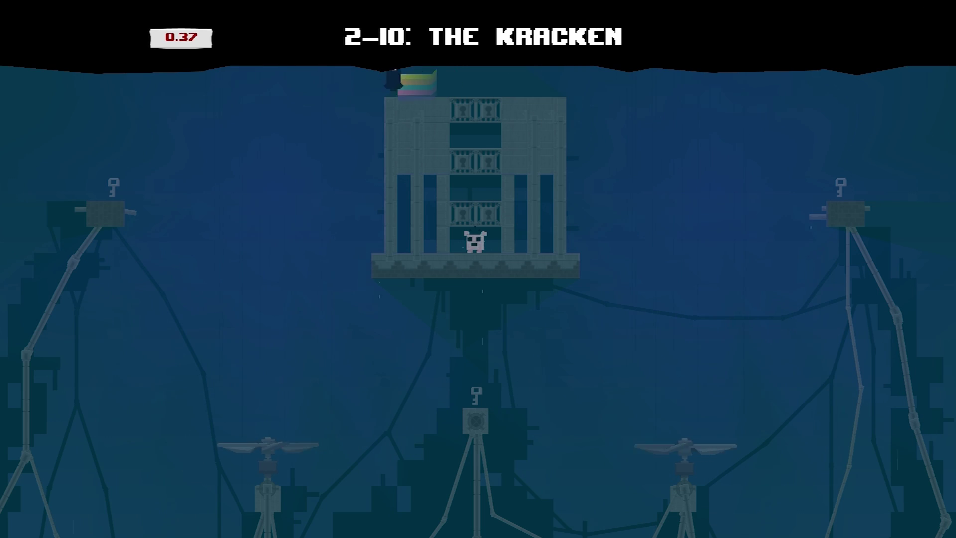
key("Left")
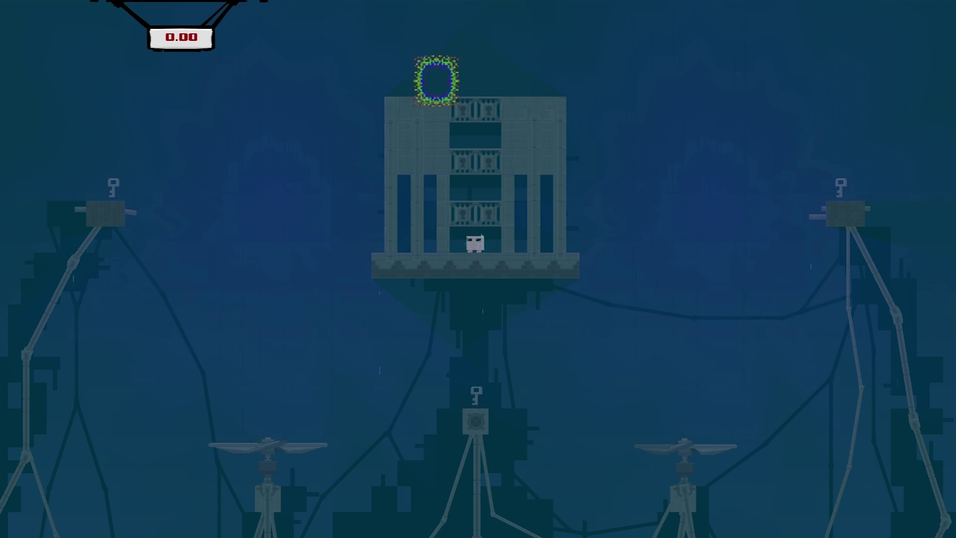
key("Left")
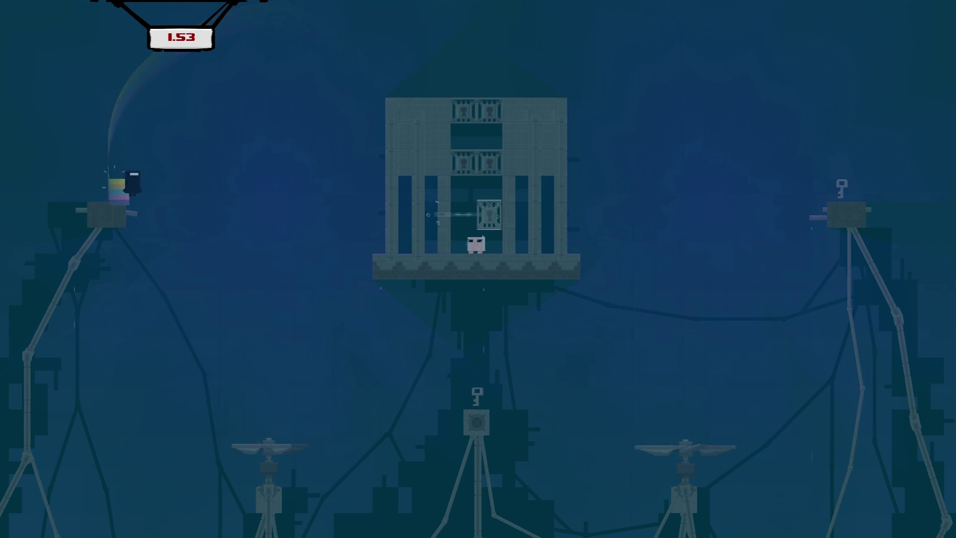
key("Right")
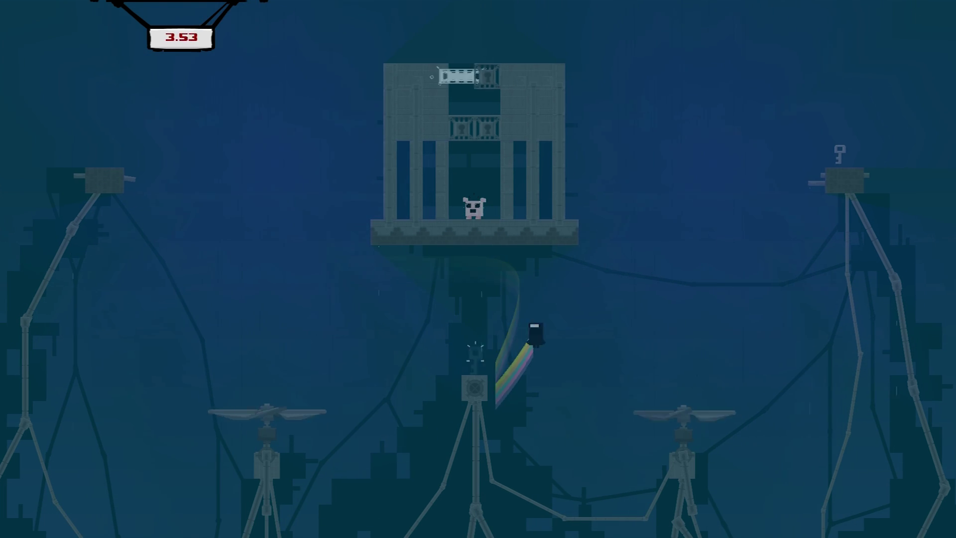
key("Right")
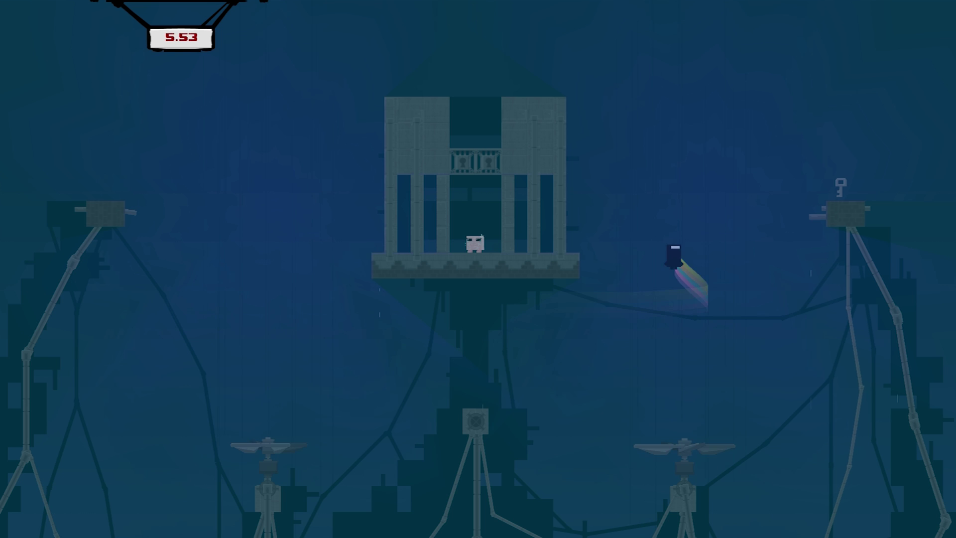
key("Left")
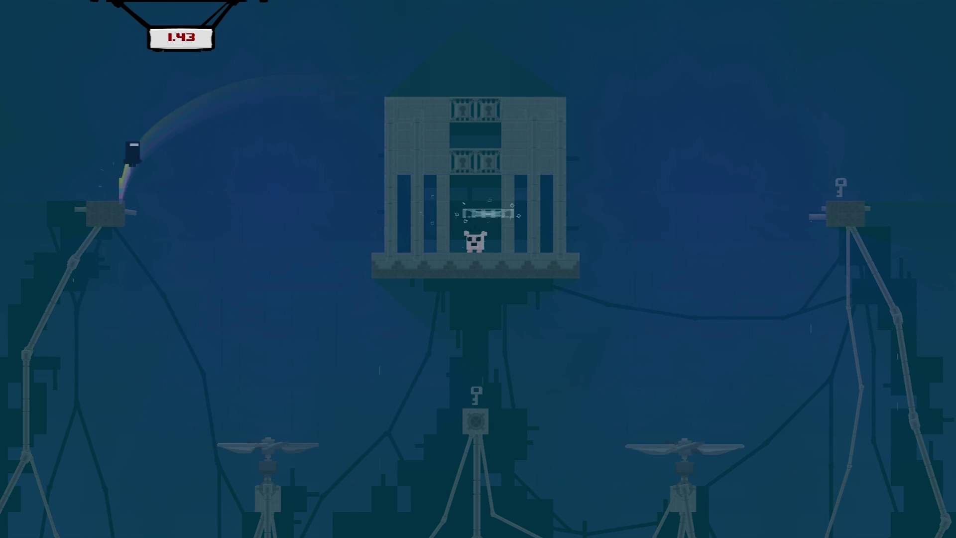
Step: Swing beneath the platform, grab the right pillar's key and drop into the tower's centre
key("Right")
key("Left")
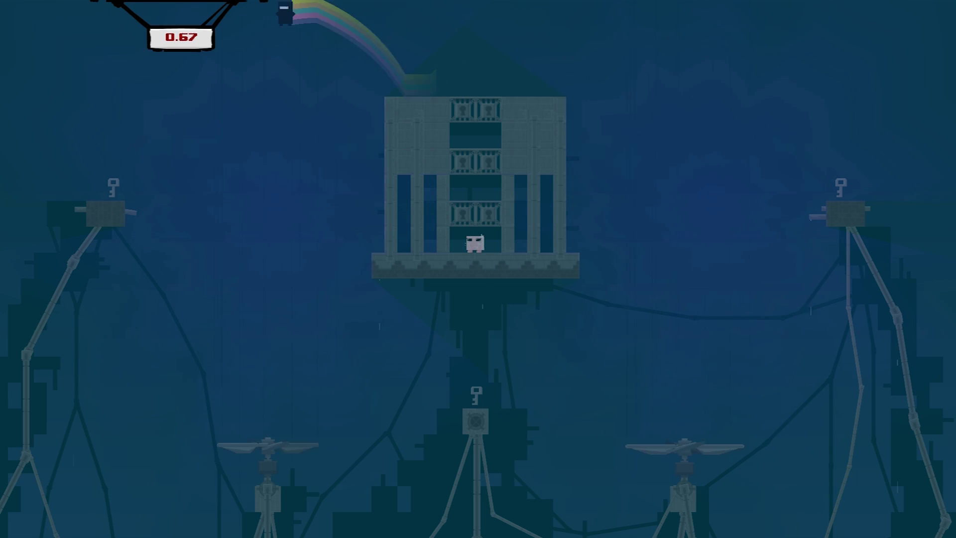
key("Right")
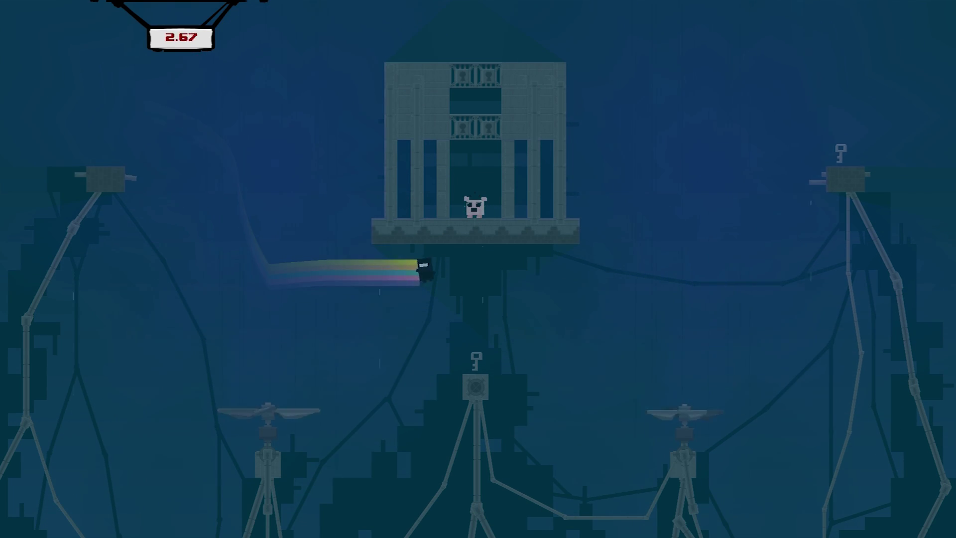
key("Left")
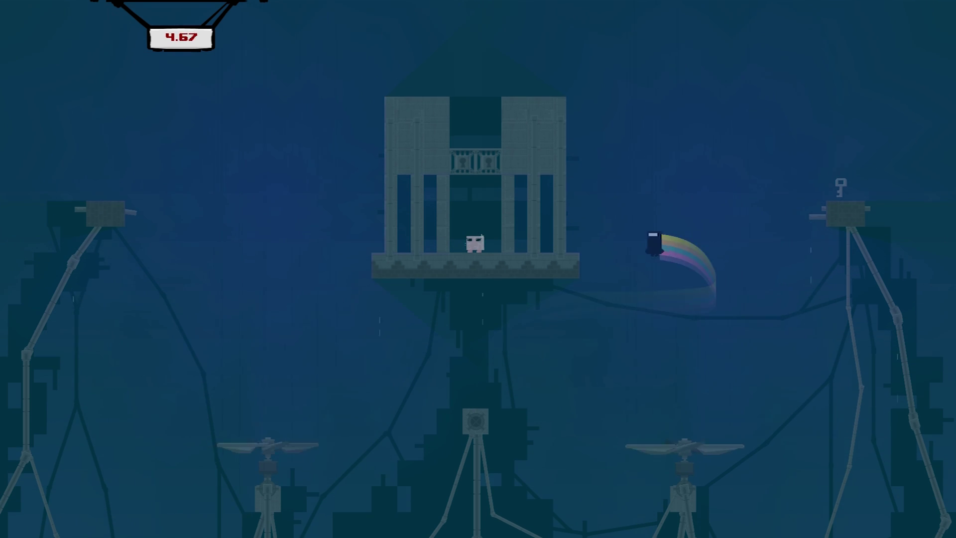
key("Right")
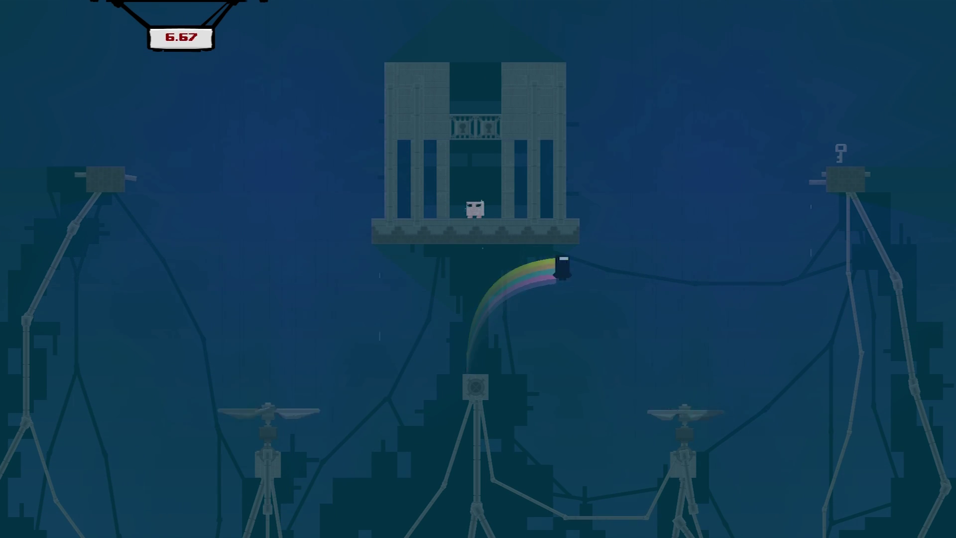
key("Left")
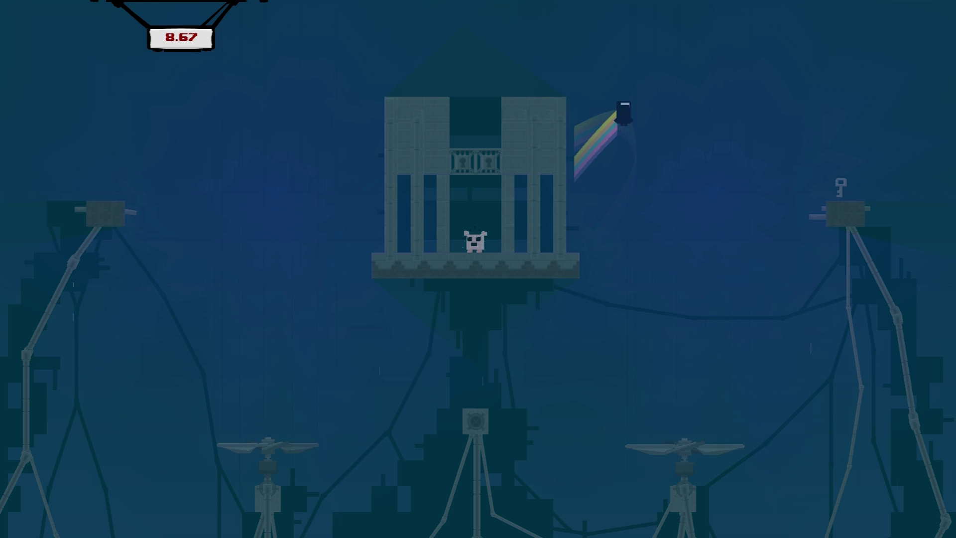
key("Left")
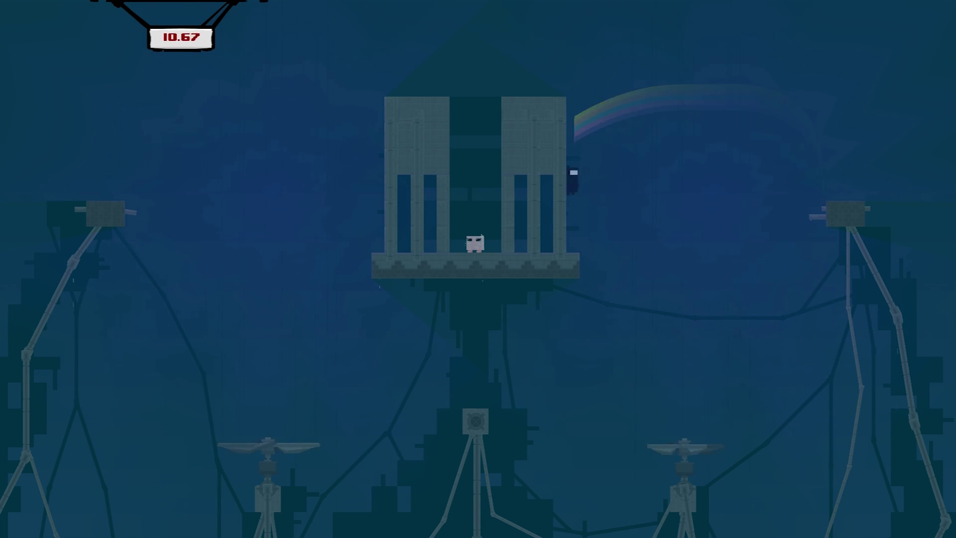
key("Left")
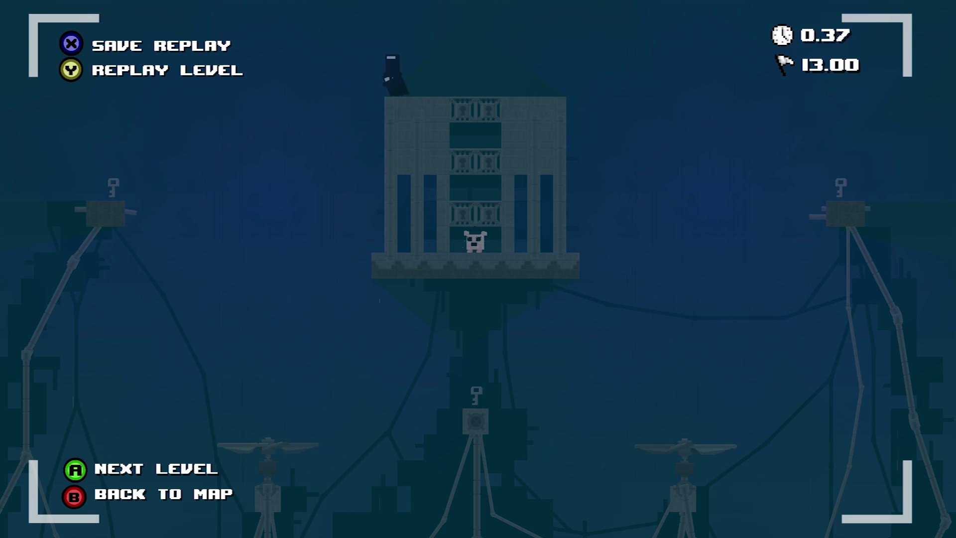
Step: Continue to Spineless, run along the conveyor floor and climb the block column
key("Return")
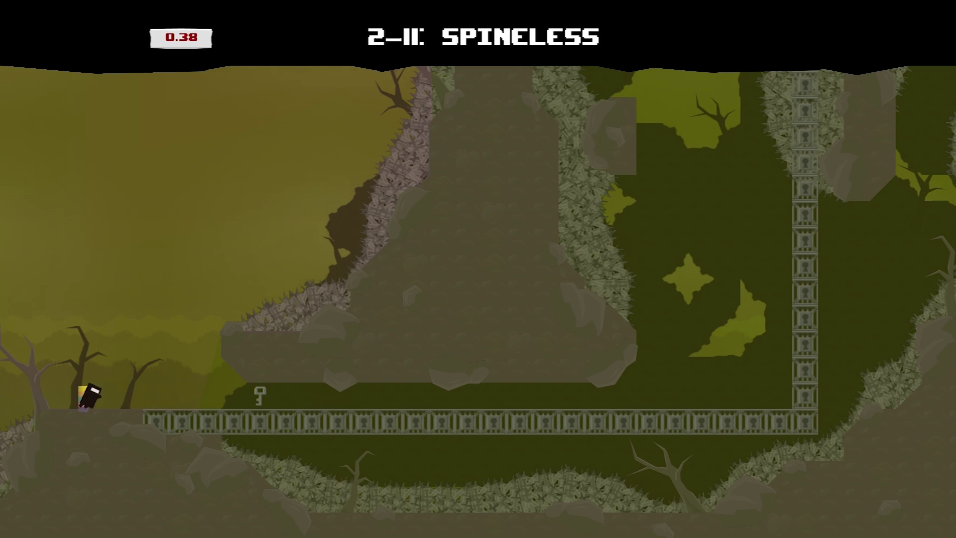
key("Right")
key("space")
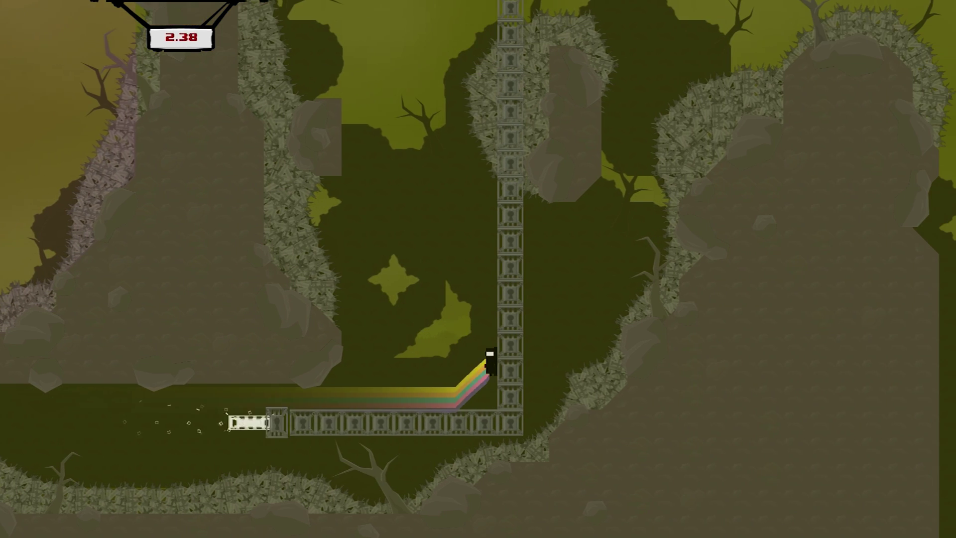
key("space")
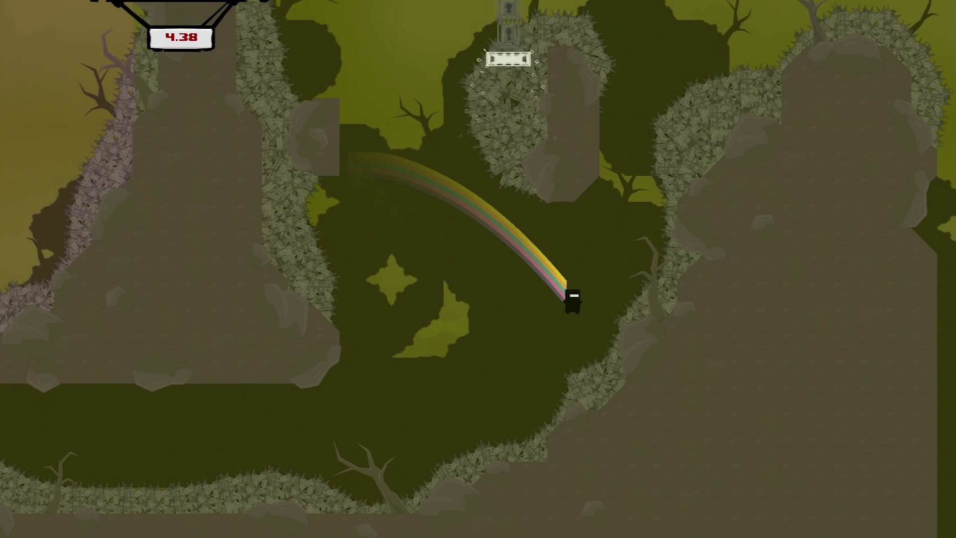
Step: Pause and switch the character to Josef
key("Escape")
key("Down")
key("Return")
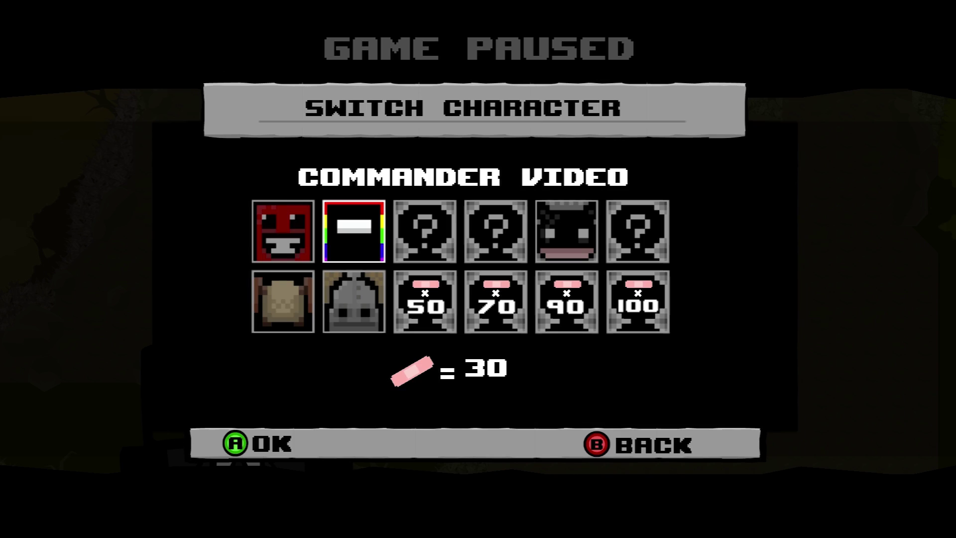
key("Left")
key("Down")
key("Right")
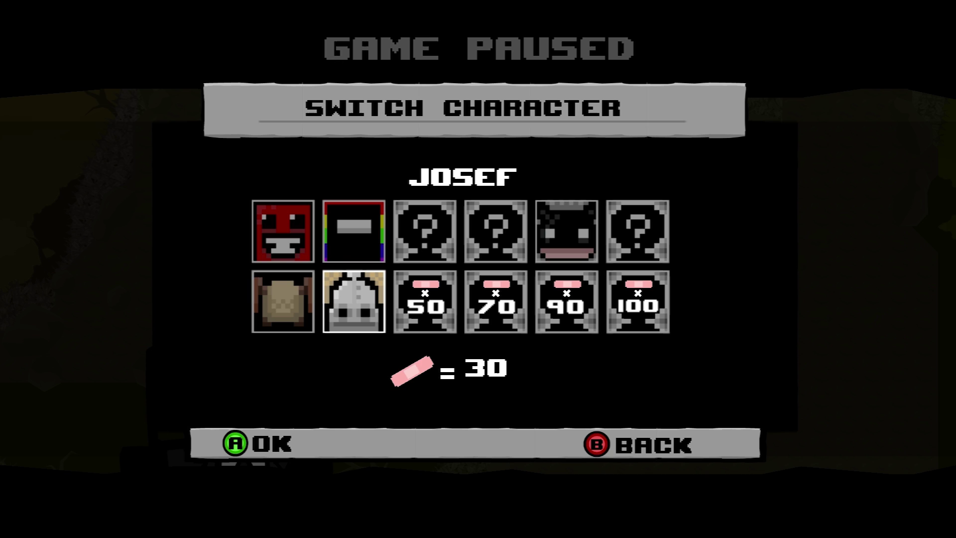
key("Return")
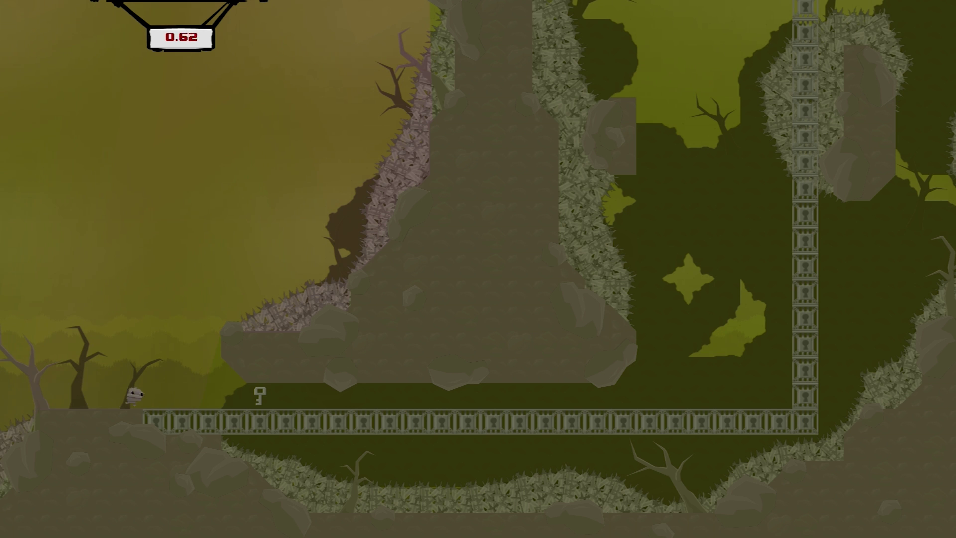
Step: As Josef, run right along the floor and attempt to climb the block column
key("Right")
key("space")
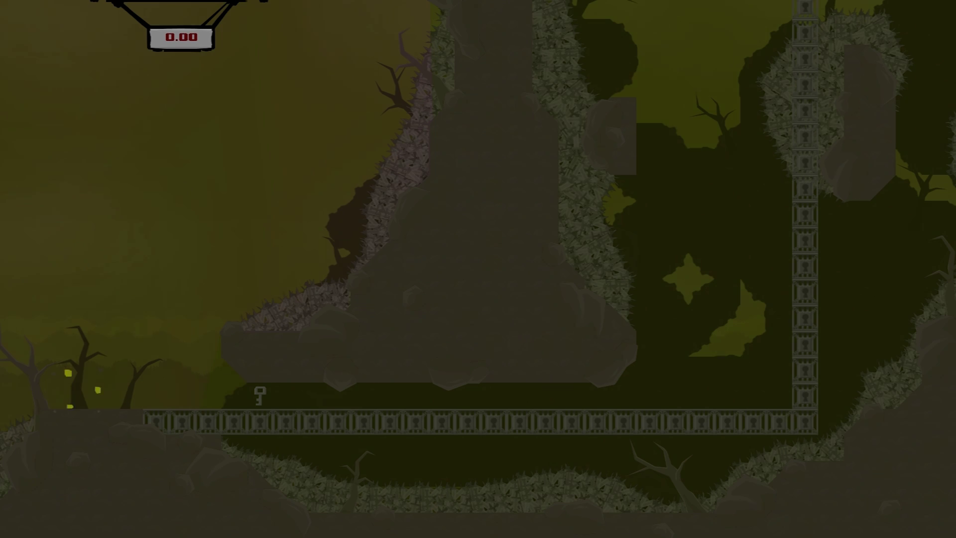
key("Right")
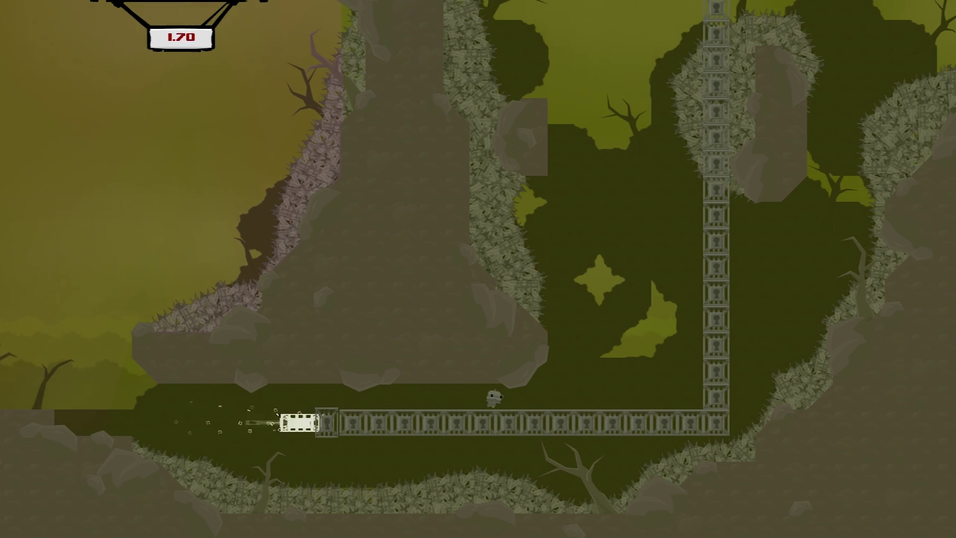
key("space")
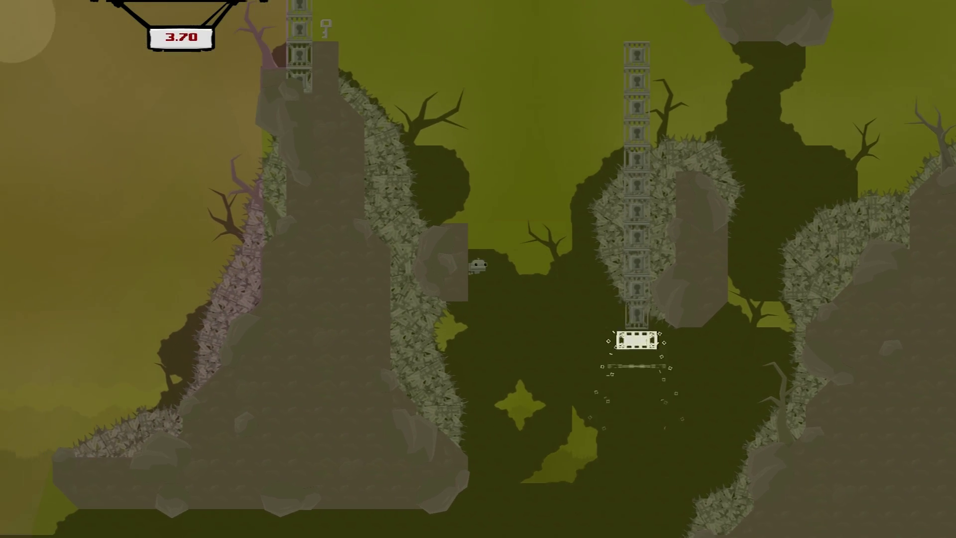
key("space")
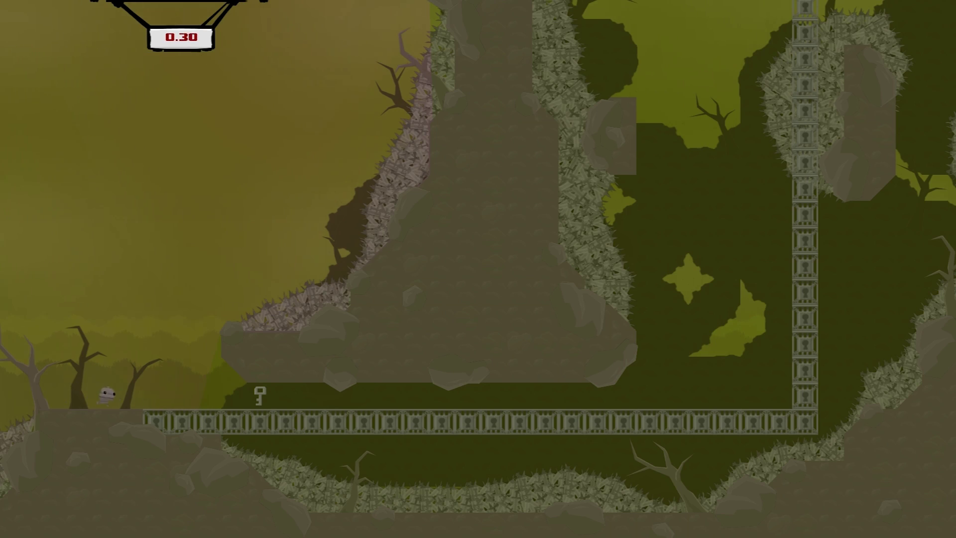
key("Right")
key("space")
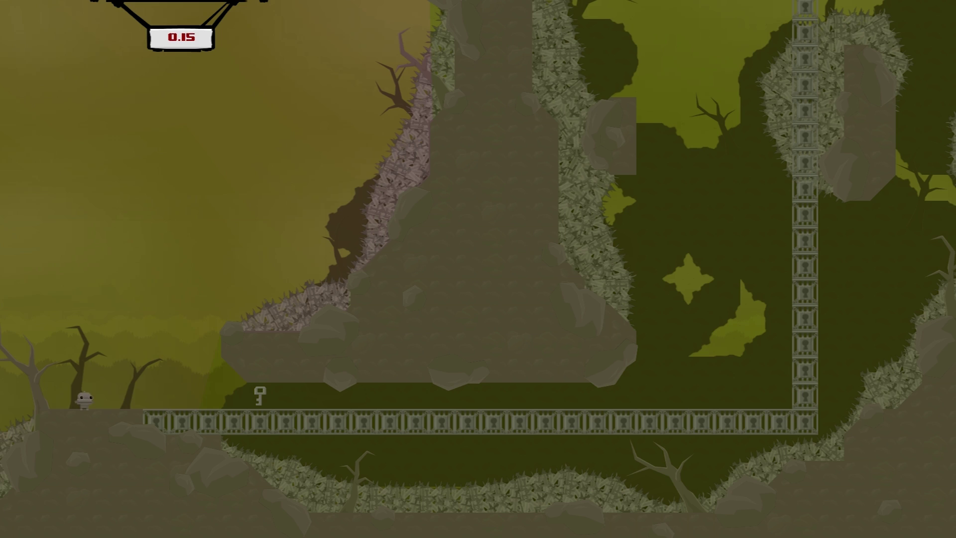
Step: Retry the floor run and climb upward past the column toward Bandage Girl
key("Right")
key("space")
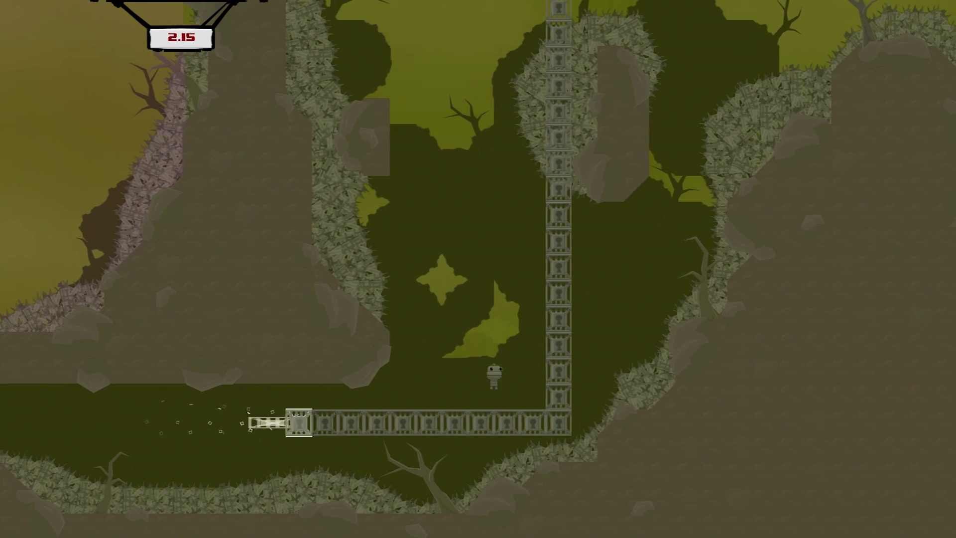
key("space")
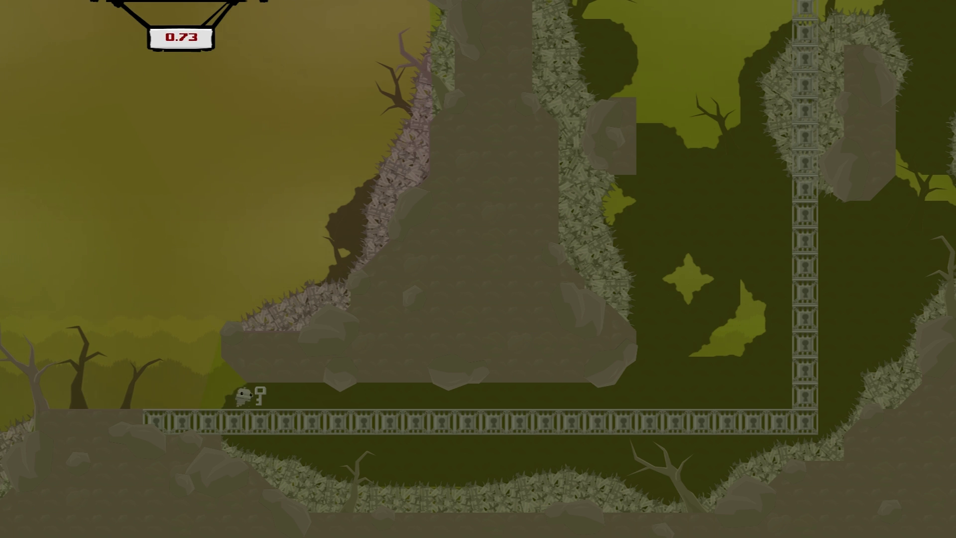
key("Right")
key("space")
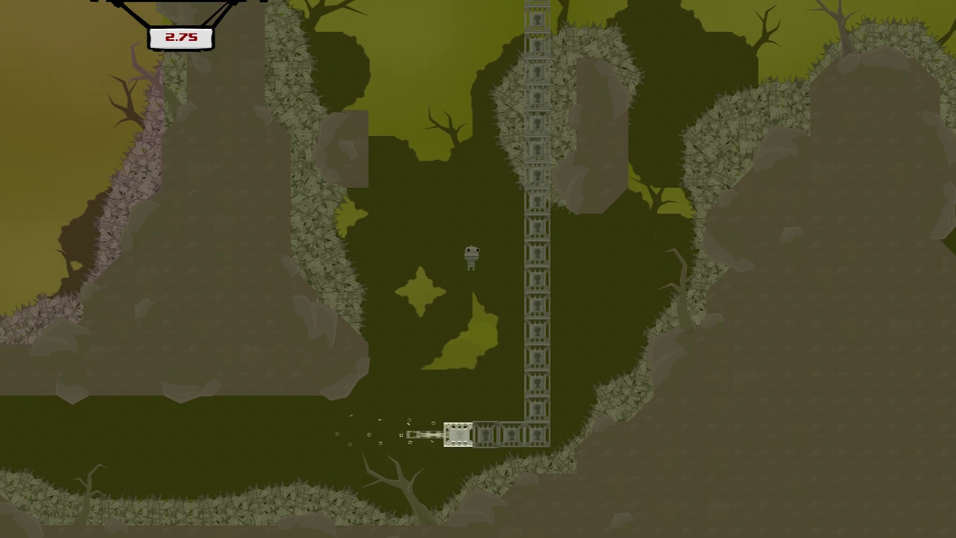
key("space")
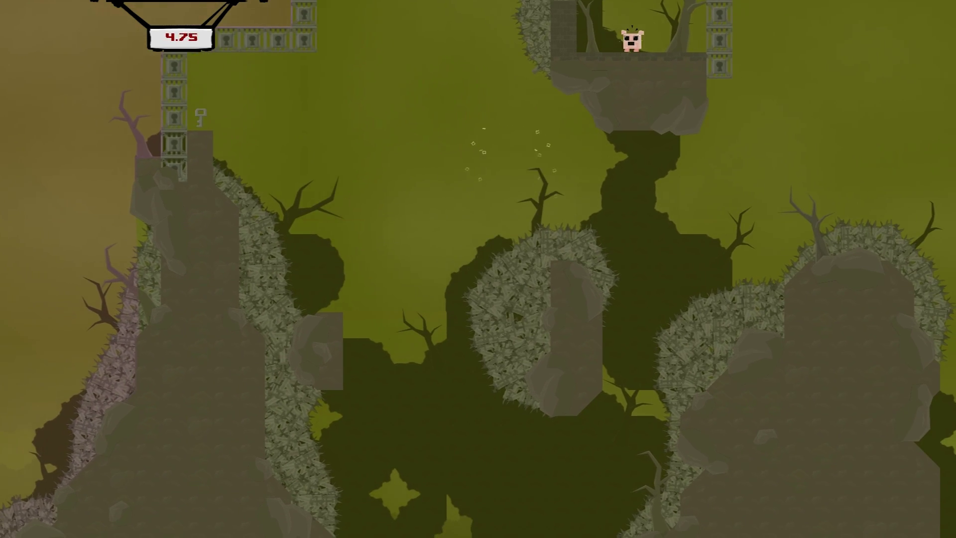
Step: Pause, switch the character from Josef to Meat Boy, and resume
key("Escape")
key("Down")
key("Return")
key("Up")
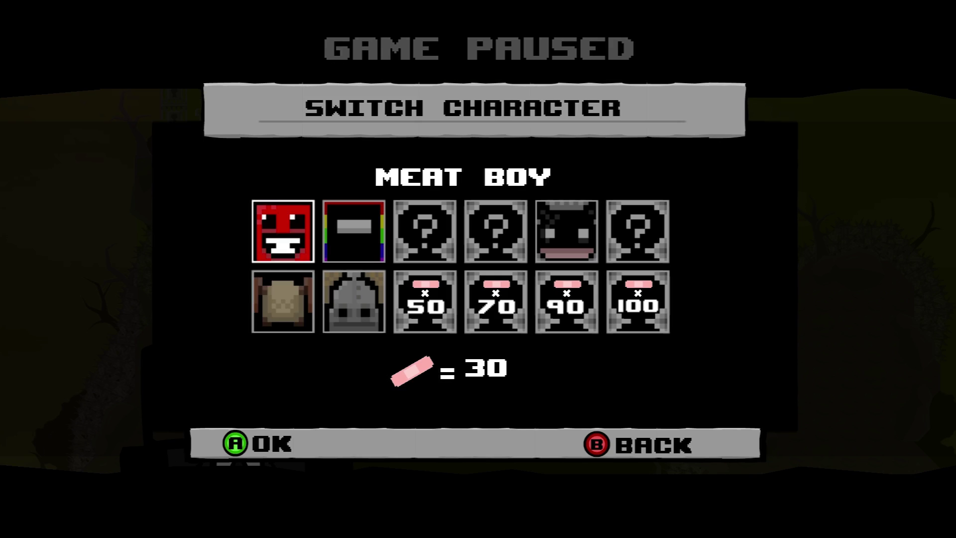
key("Return")
key("Escape")
Step: Wall-jump Meat Boy up the block towers and reach Bandage Girl
key("Right")
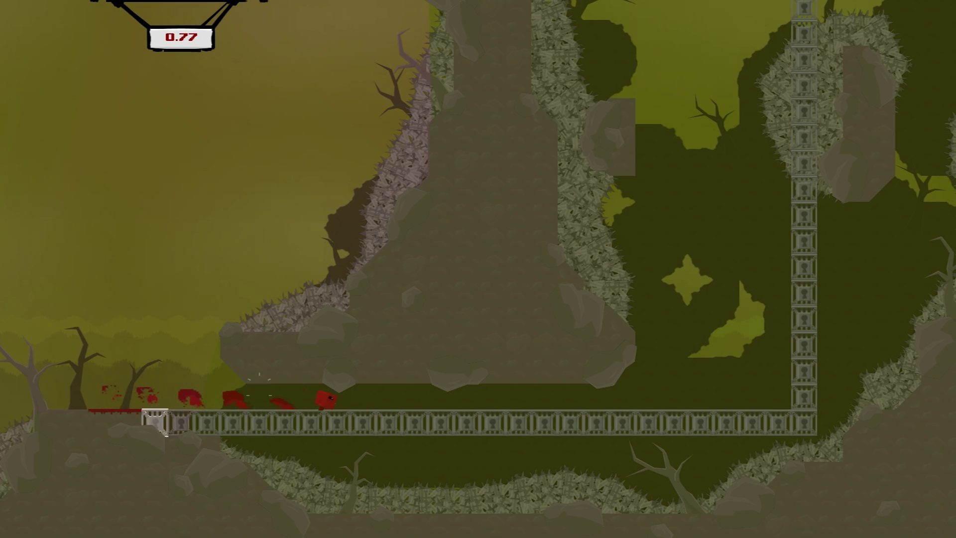
key("space")
key("space")
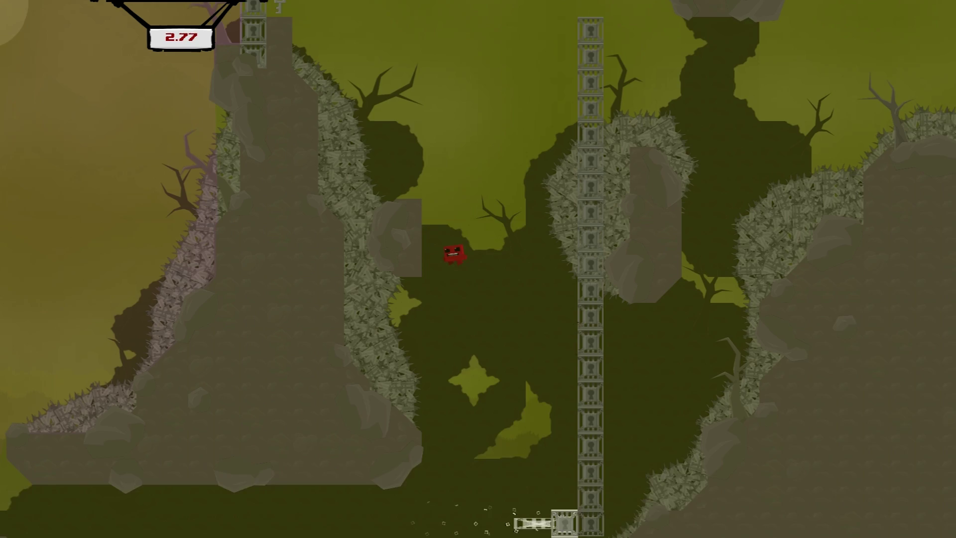
key("Left")
key("space")
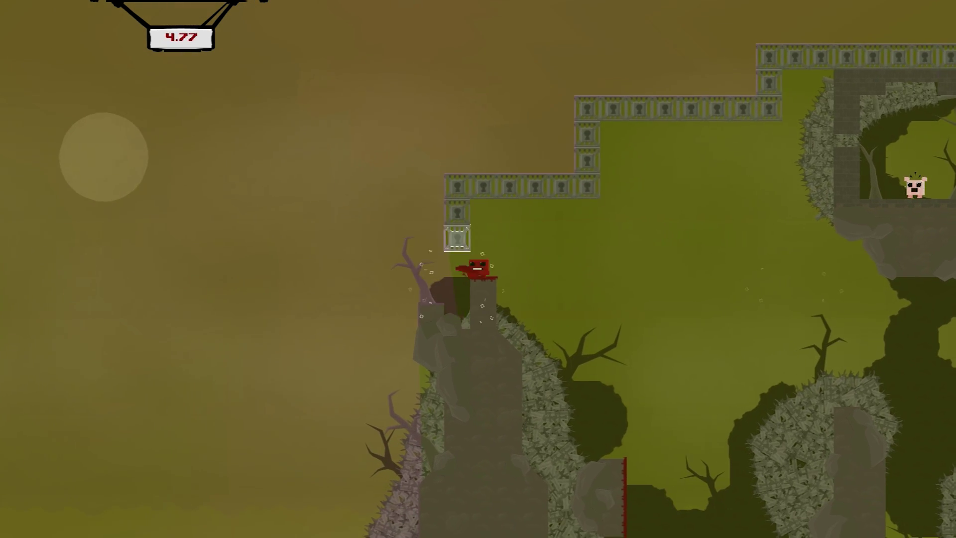
key("space")
key("Right")
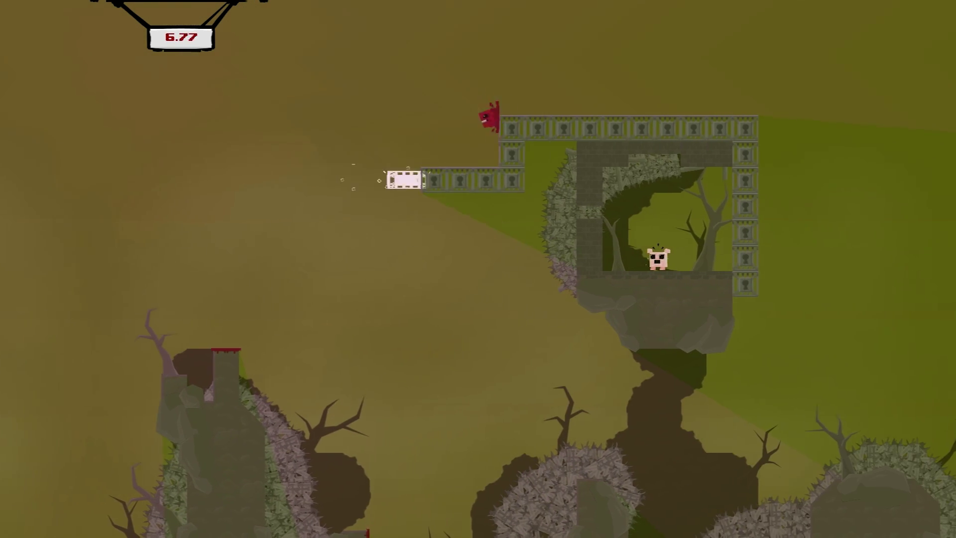
key("space")
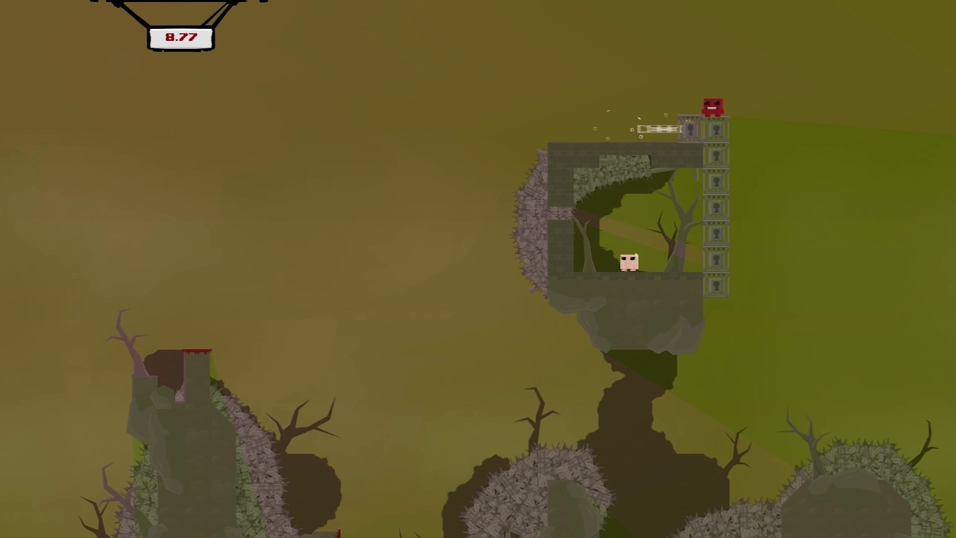
key("Left")
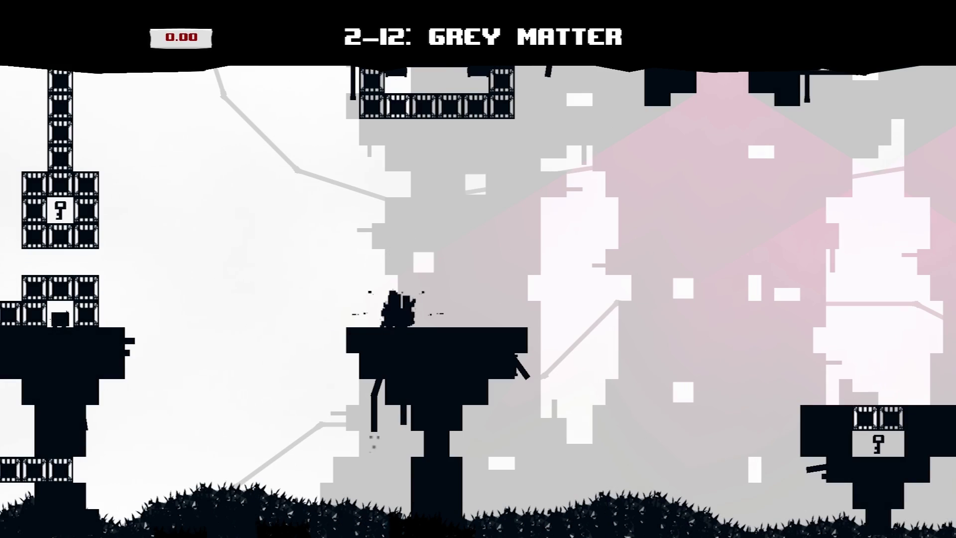
key("Right")
key("space")
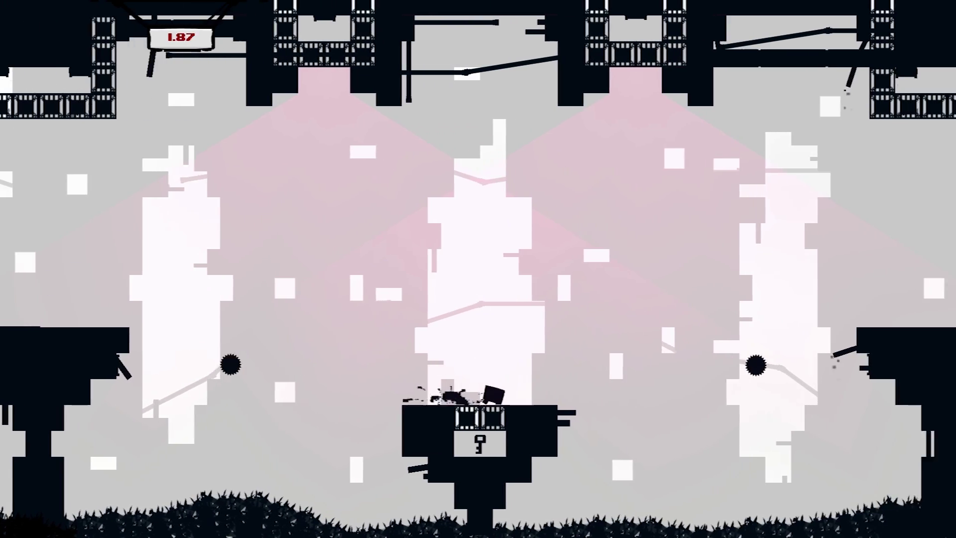
key("space")
key("Right")
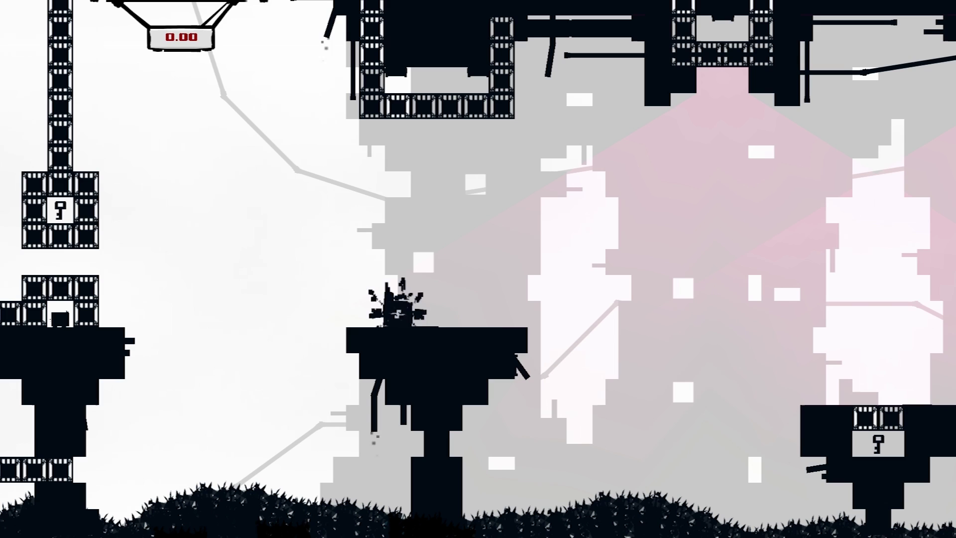
key("Right")
key("space")
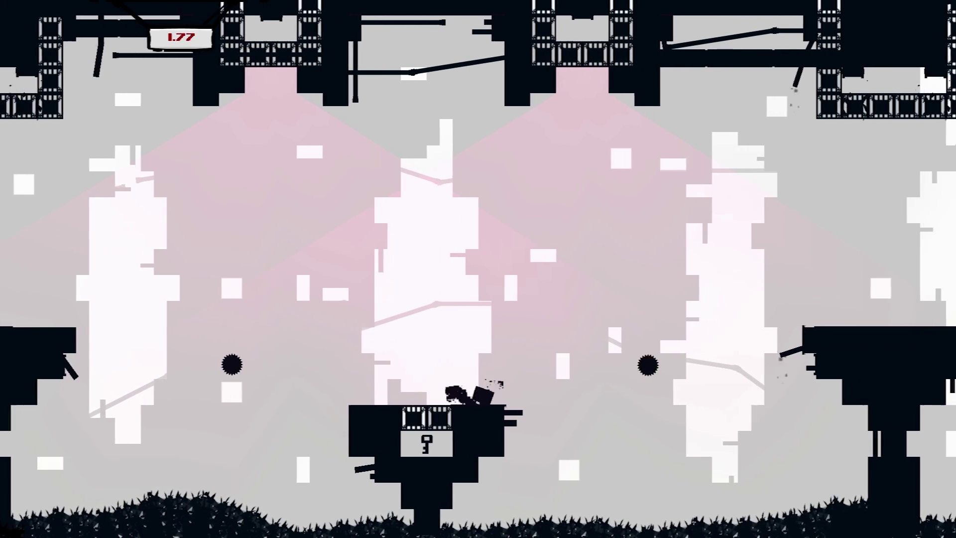
key("space")
key("Right")
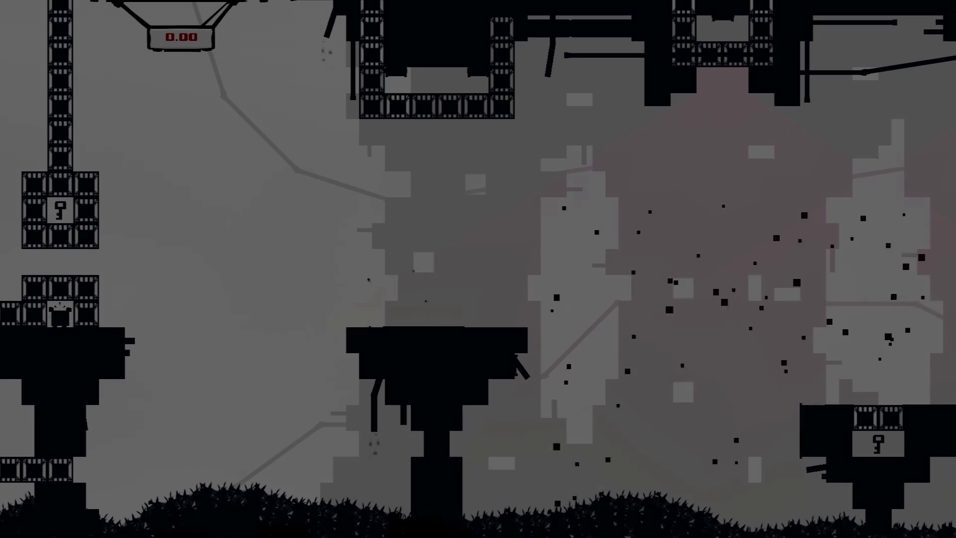
key("Right")
key("space")
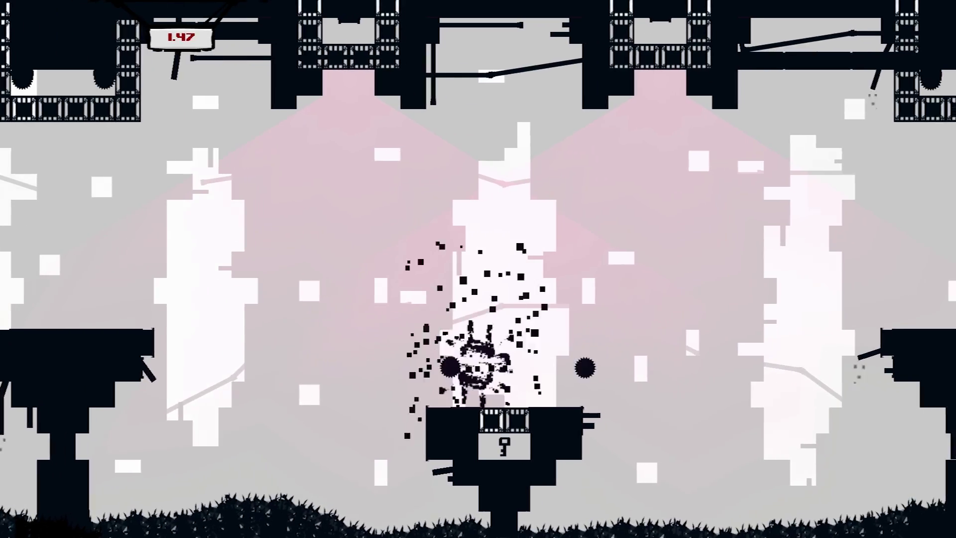
key("Right")
key("space")
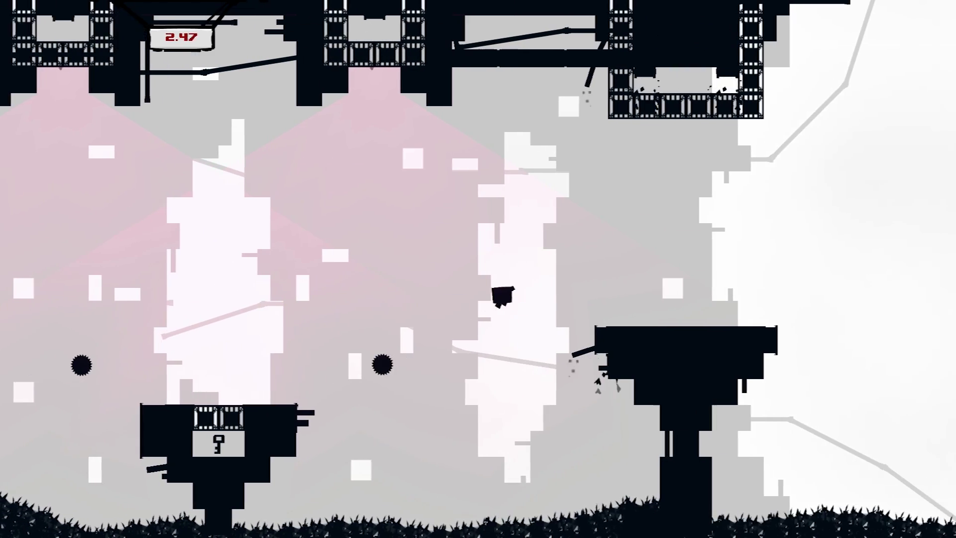
key("Right")
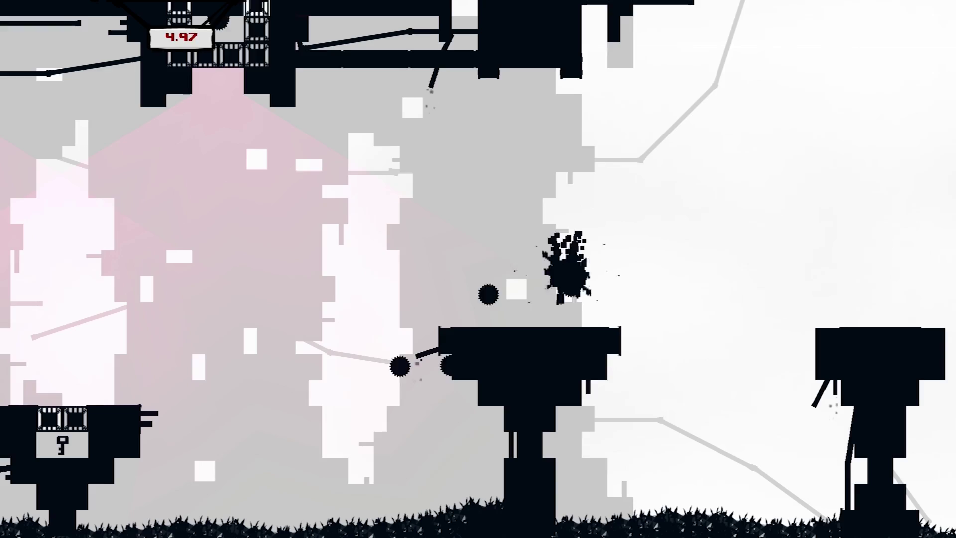
key("Right")
key("space")
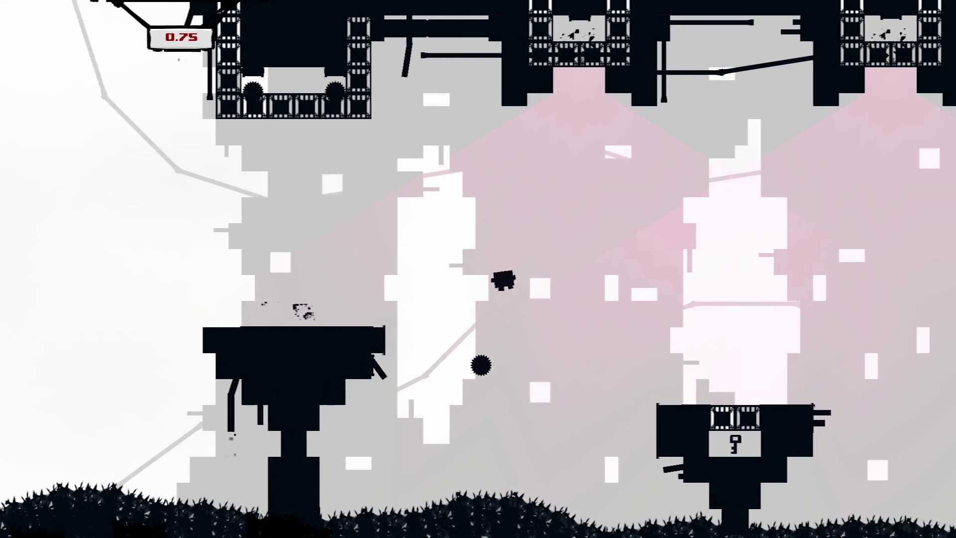
key("Right")
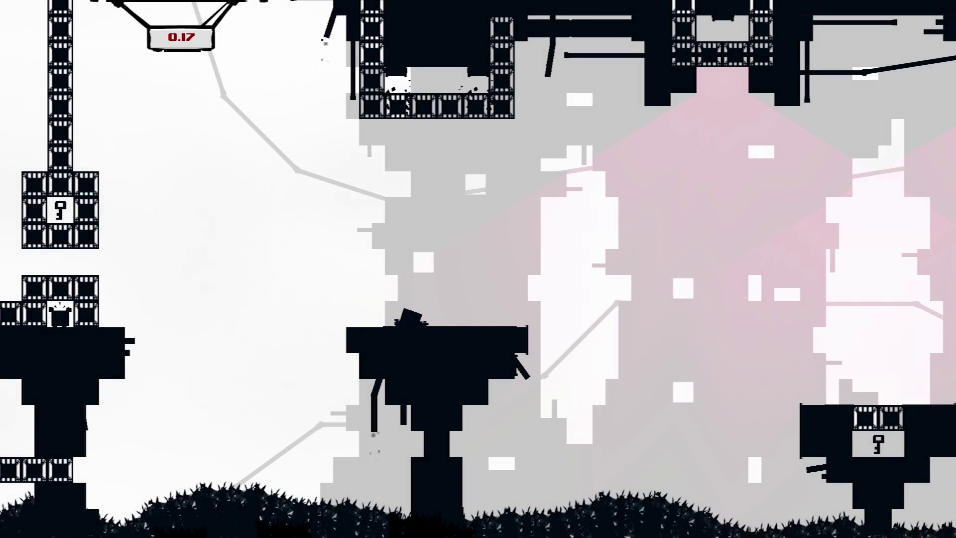
key("Right")
key("space")
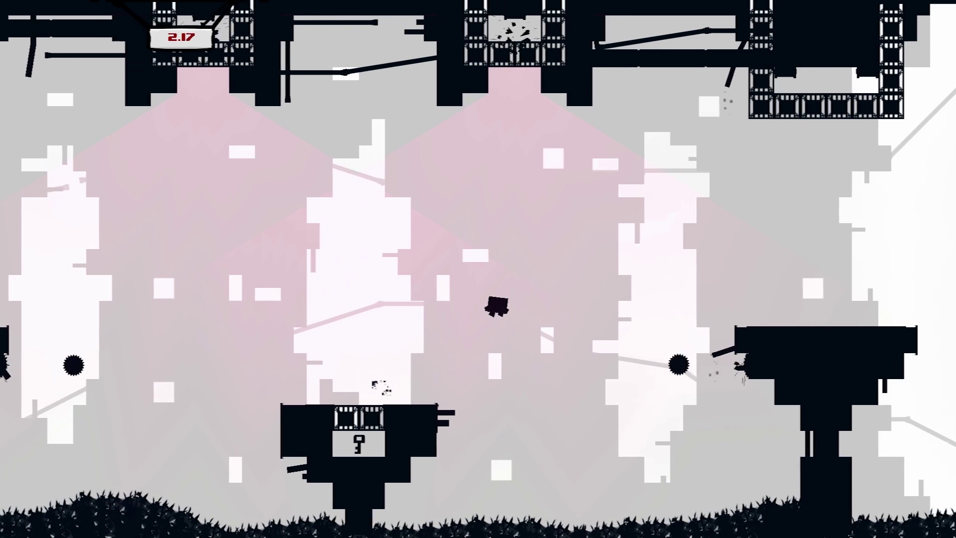
key("Right")
key("space")
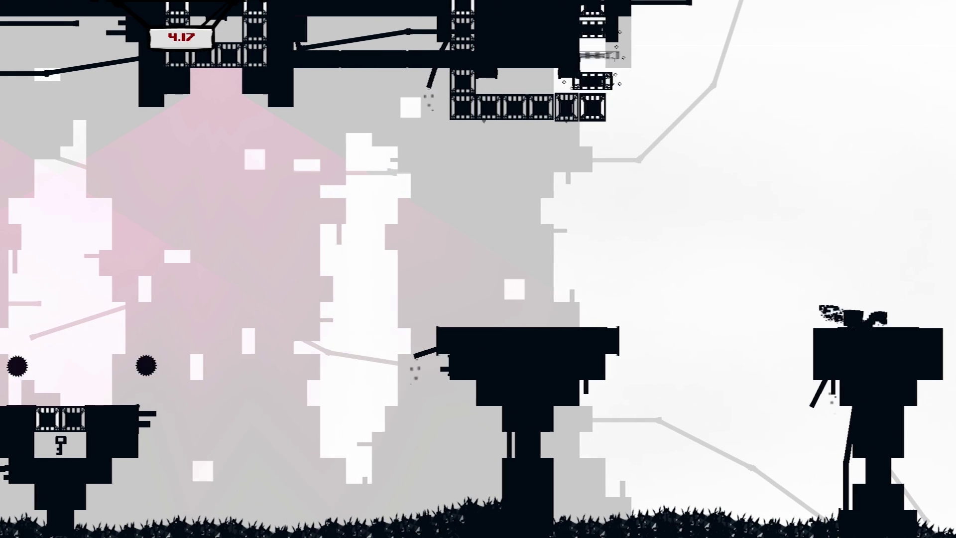
key("Left")
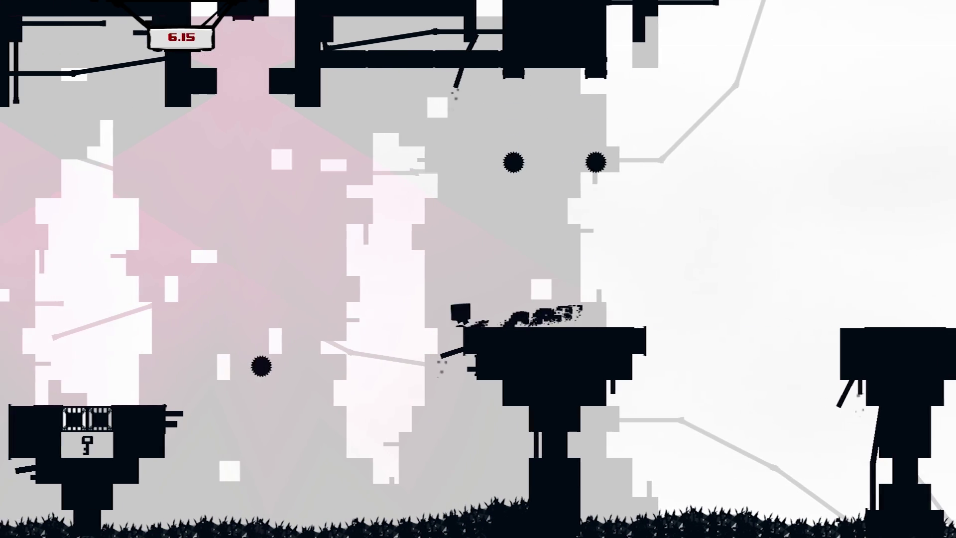
key("space")
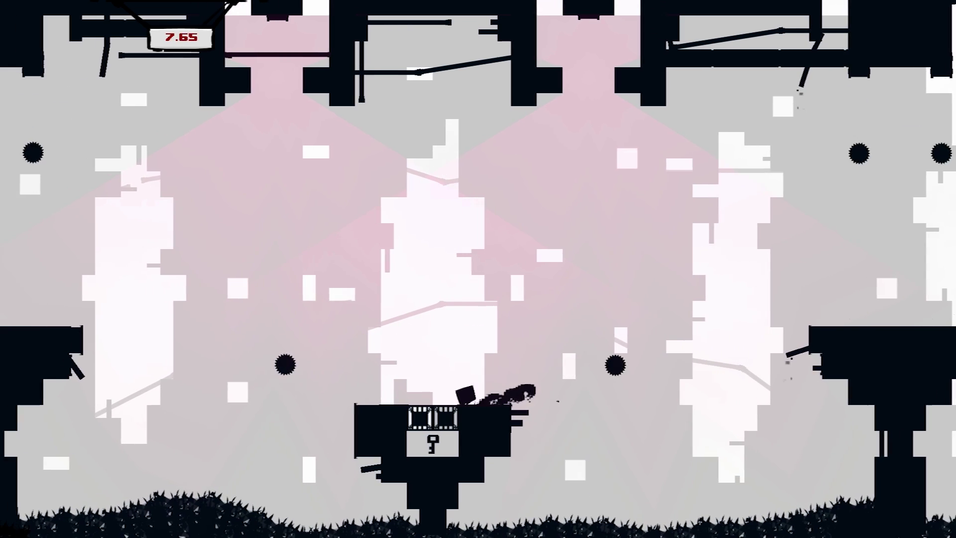
key("Left")
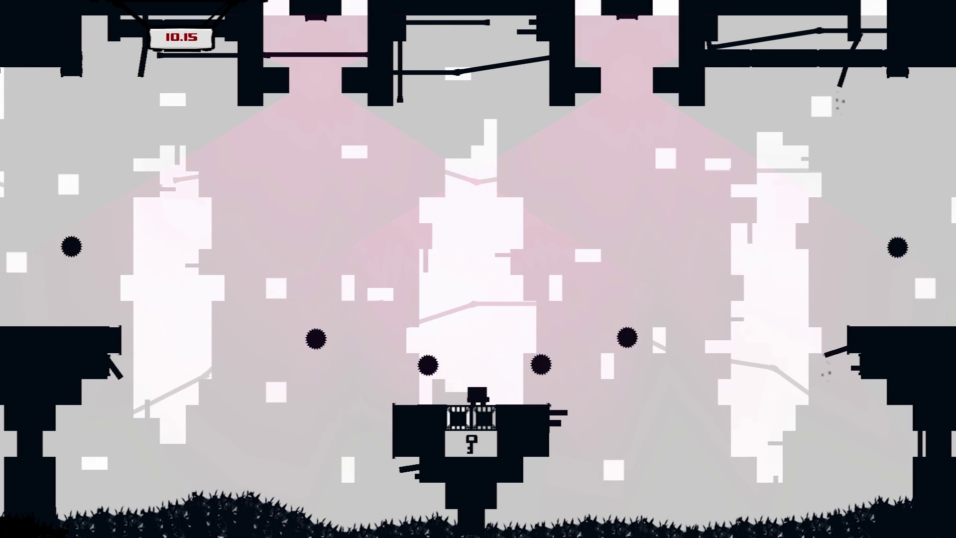
key("space")
key("Left")
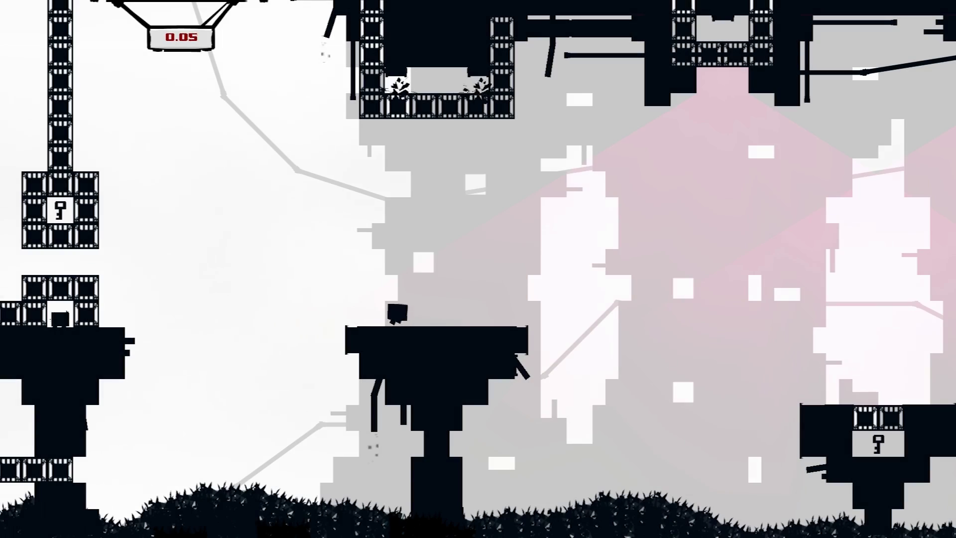
key("Right")
key("space")
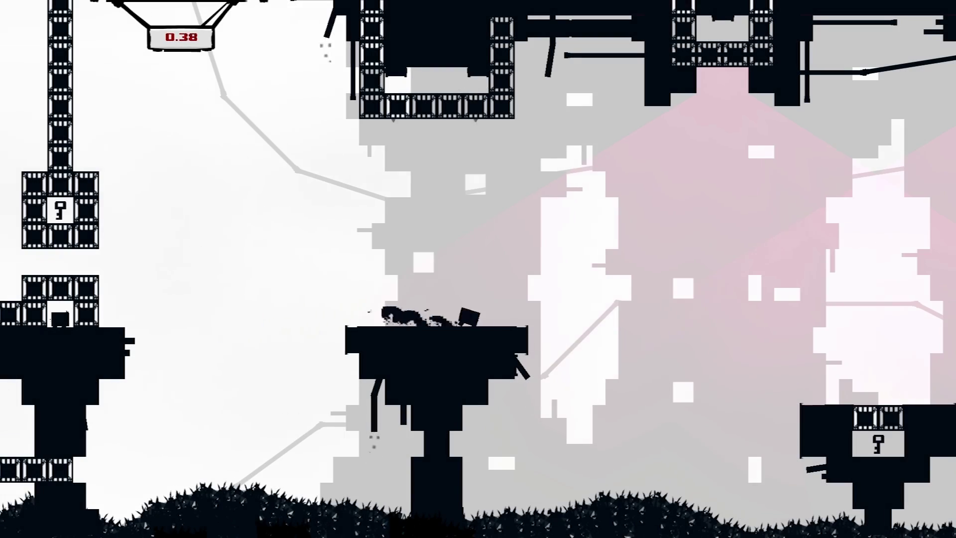
key("Right")
key("space")
key("space")
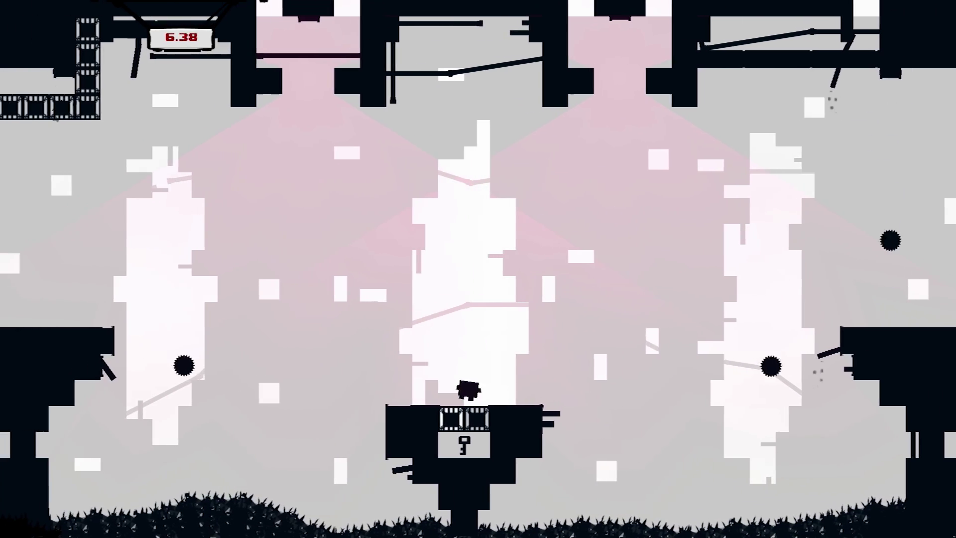
key("space")
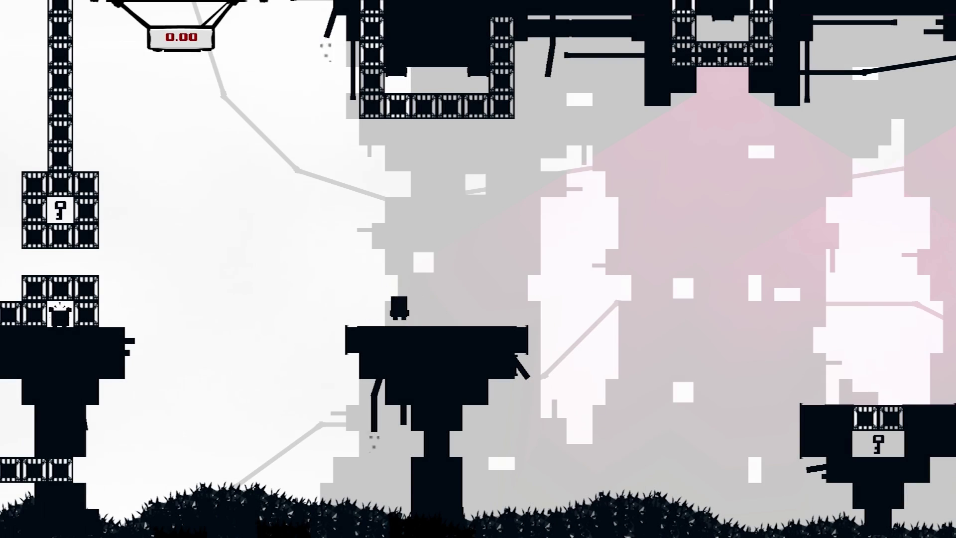
key("Right")
key("space")
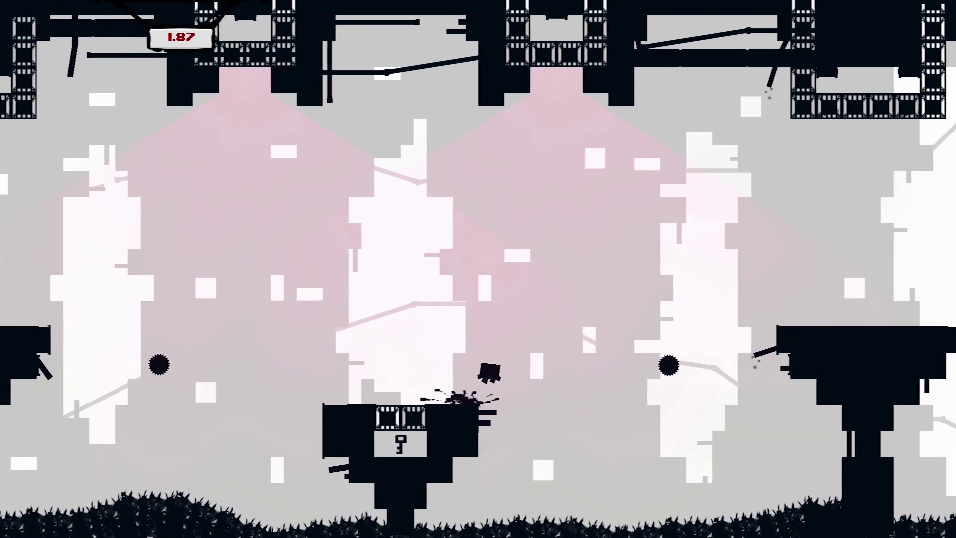
key("space")
key("Right")
key("space")
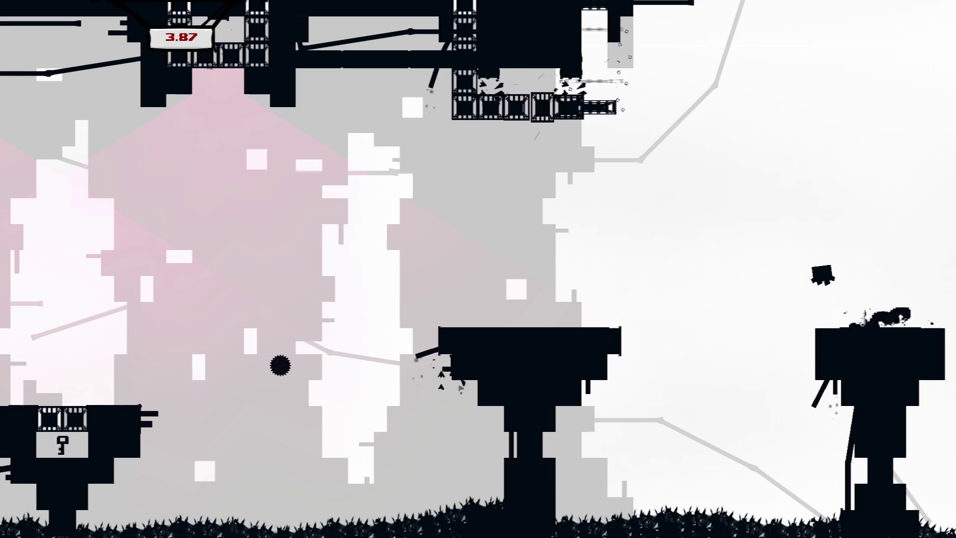
key("Left")
key("space")
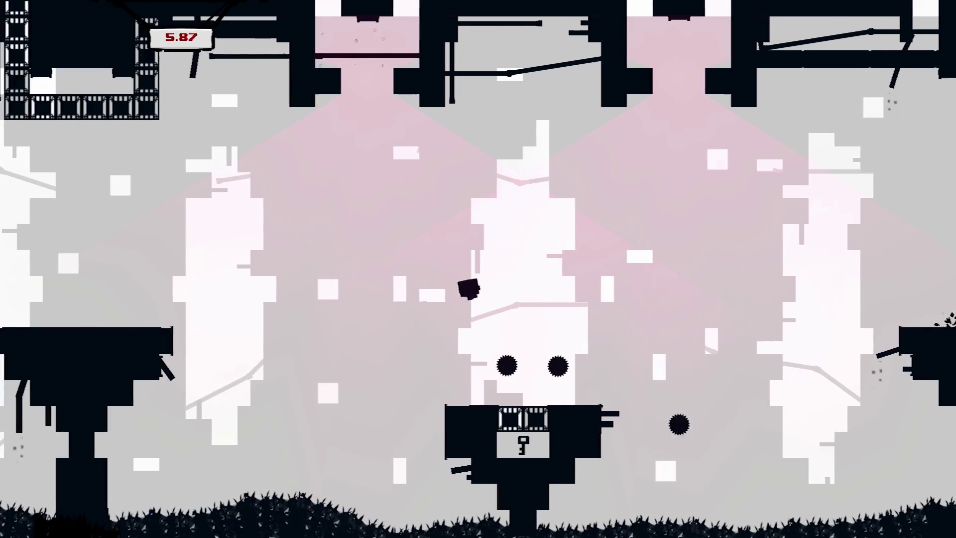
key("Left")
key("space")
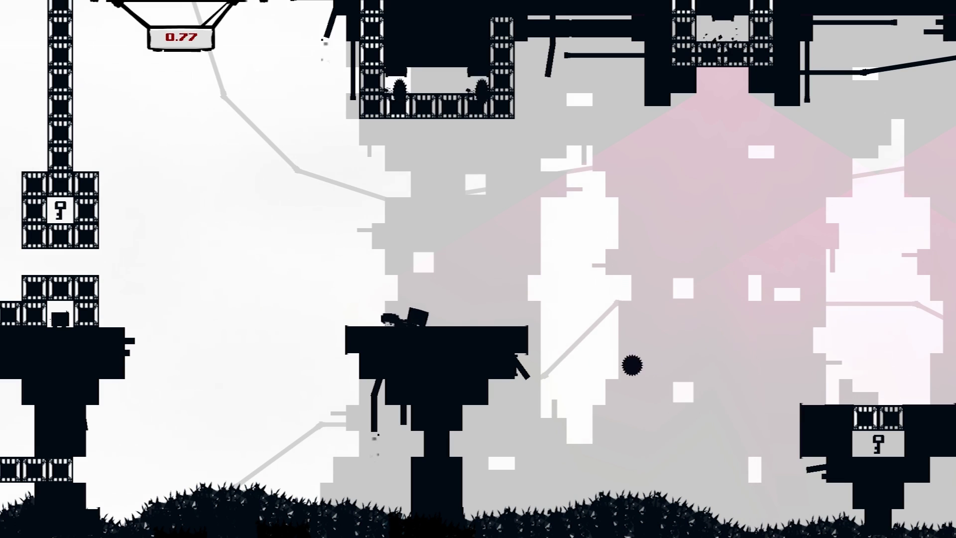
key("Right")
key("space")
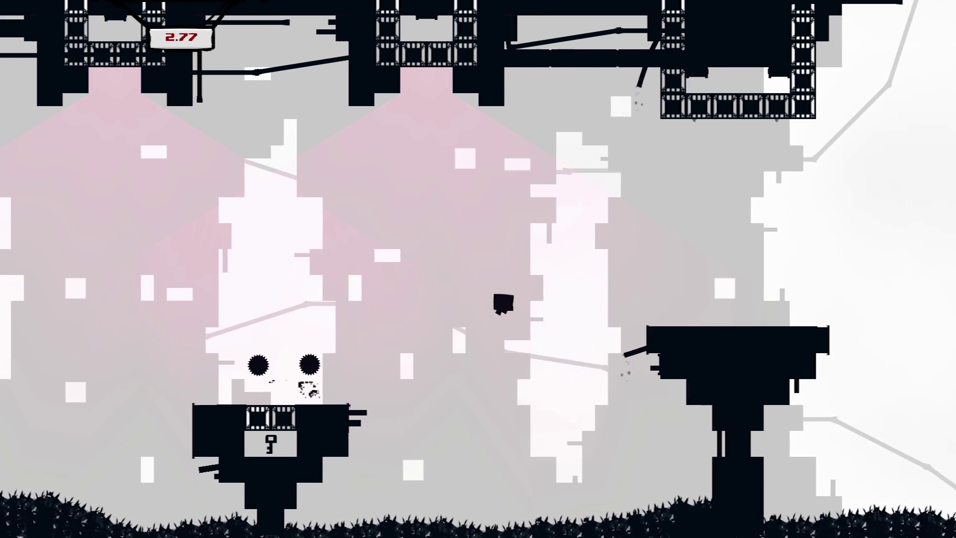
key("Right")
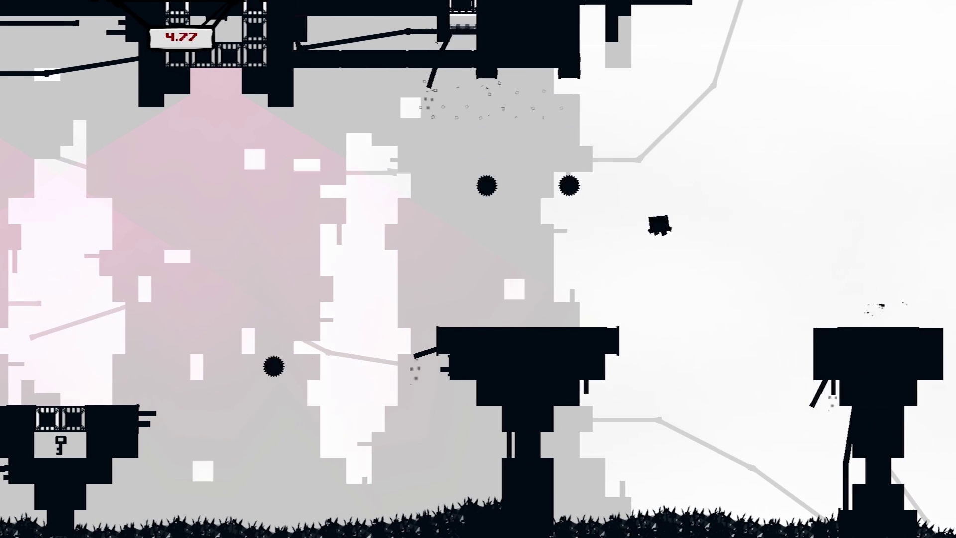
key("Left")
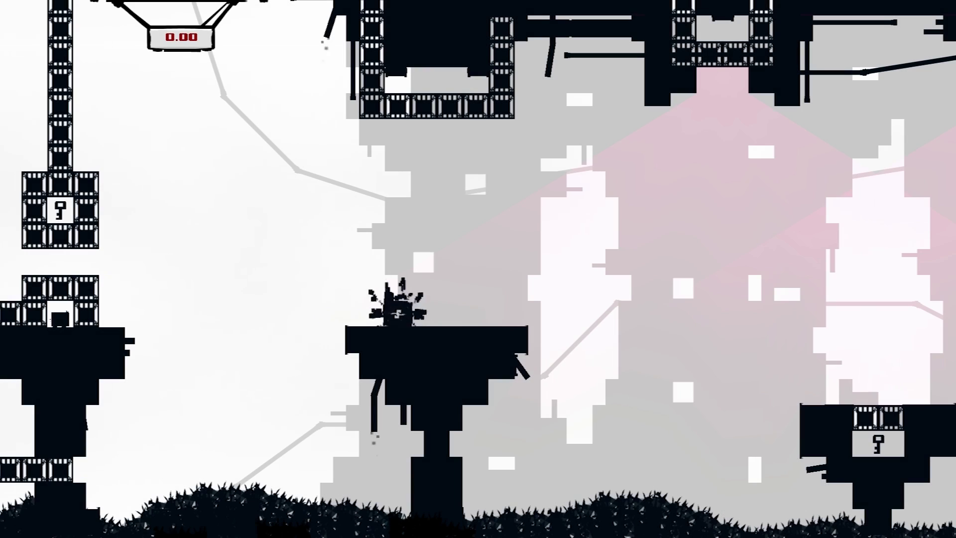
key("Right")
key("space")
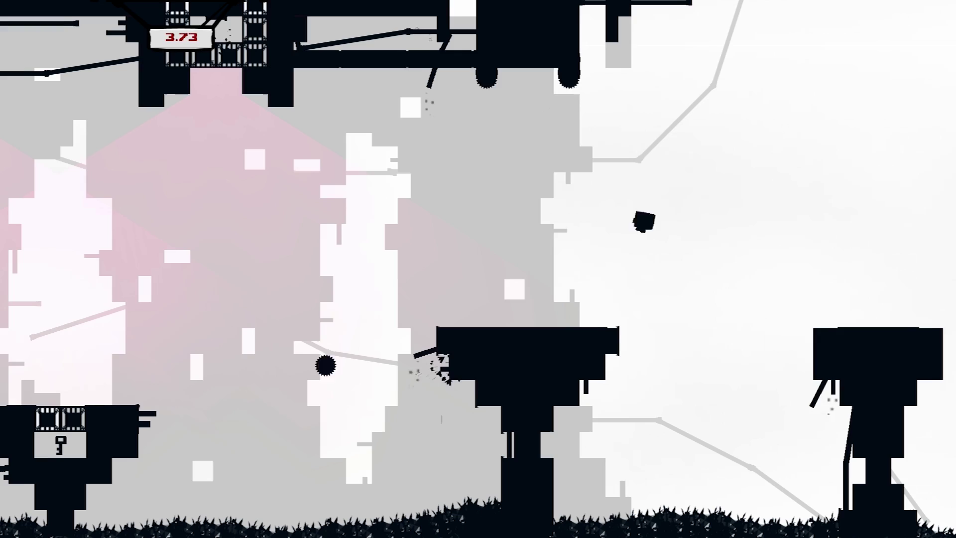
key("Left")
key("space")
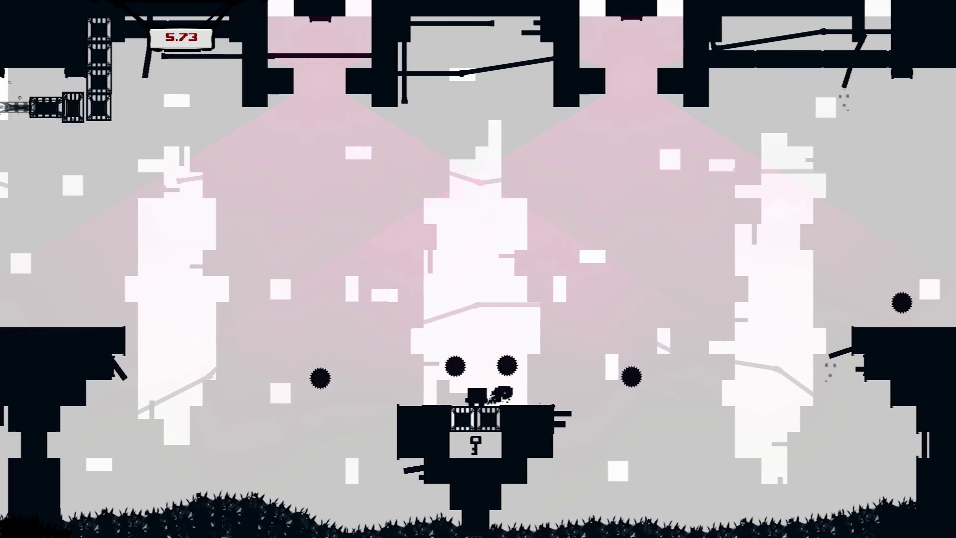
key("Left")
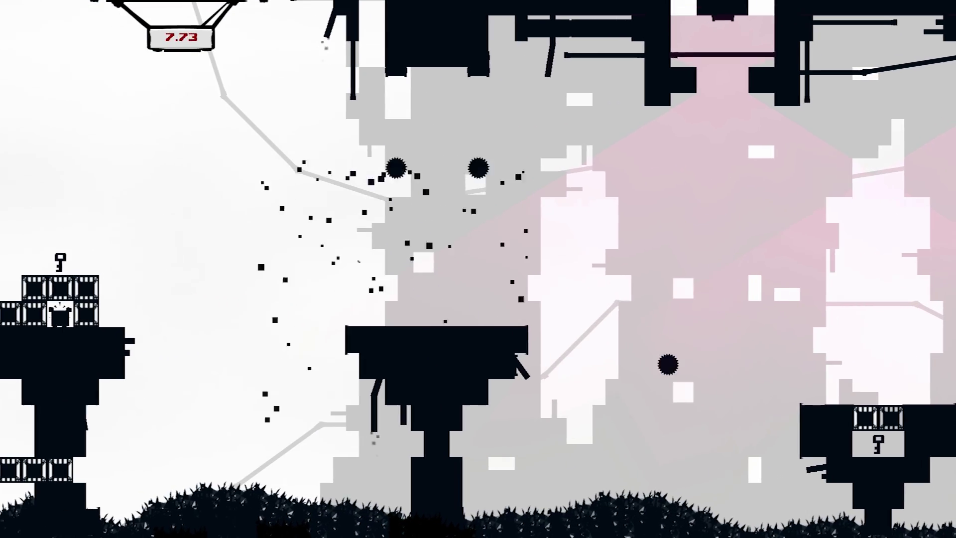
key("Right")
key("space")
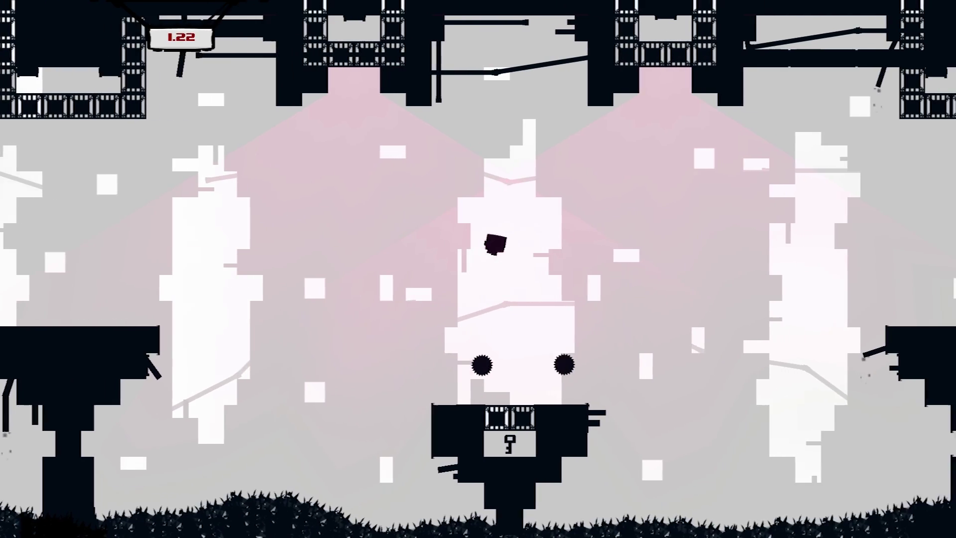
key("space")
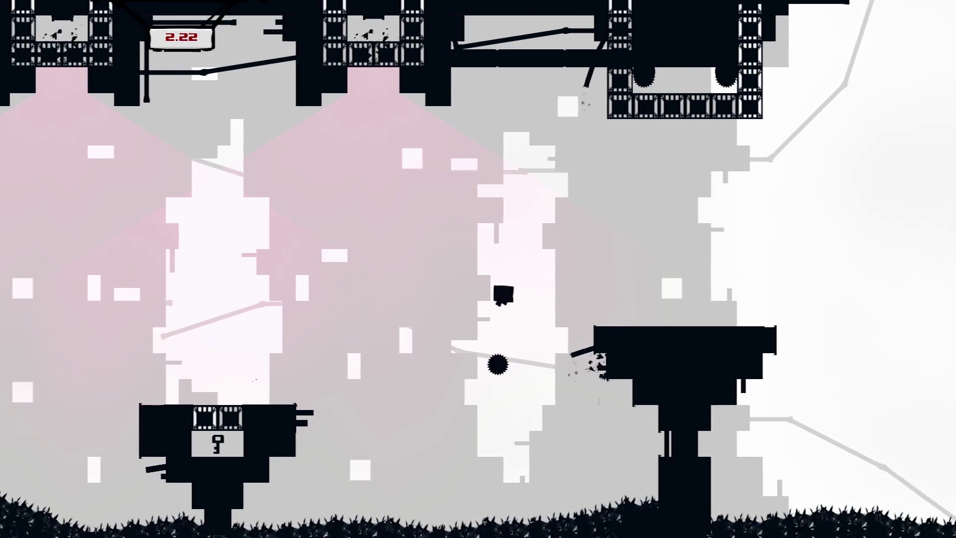
key("Right")
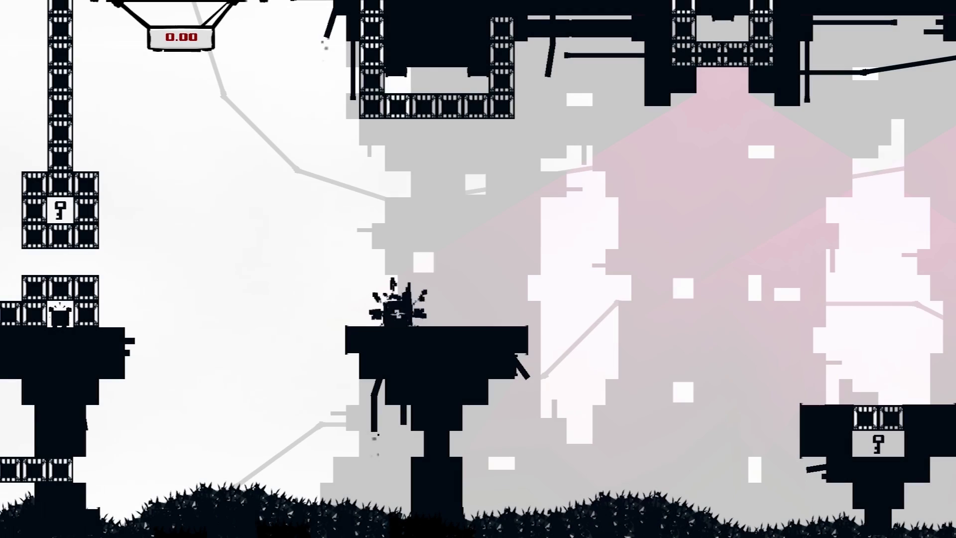
key("Right")
key("space")
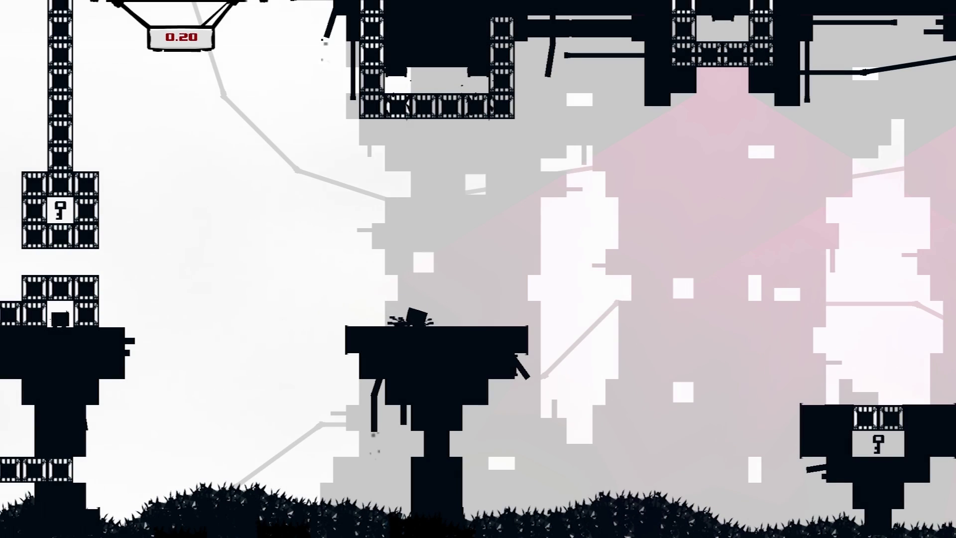
key("Right")
key("space")
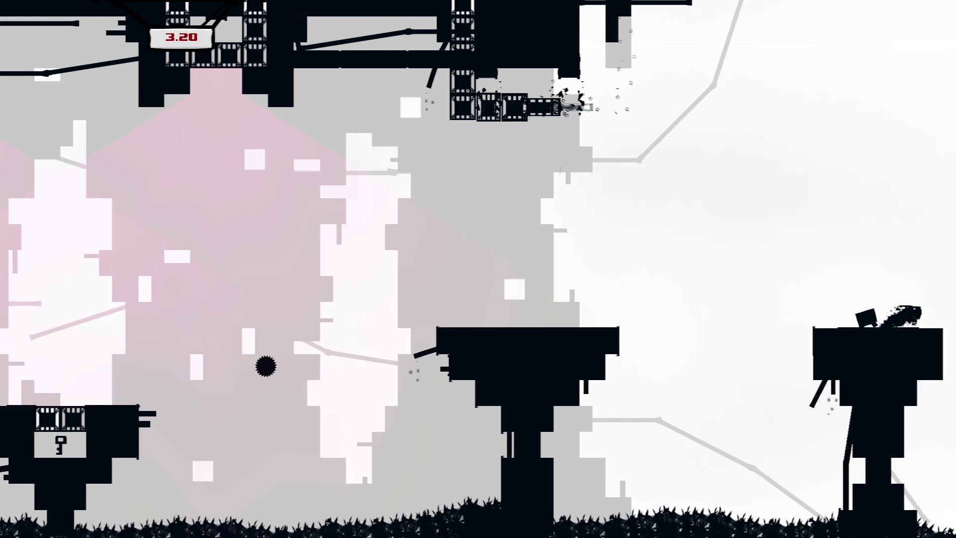
key("Left")
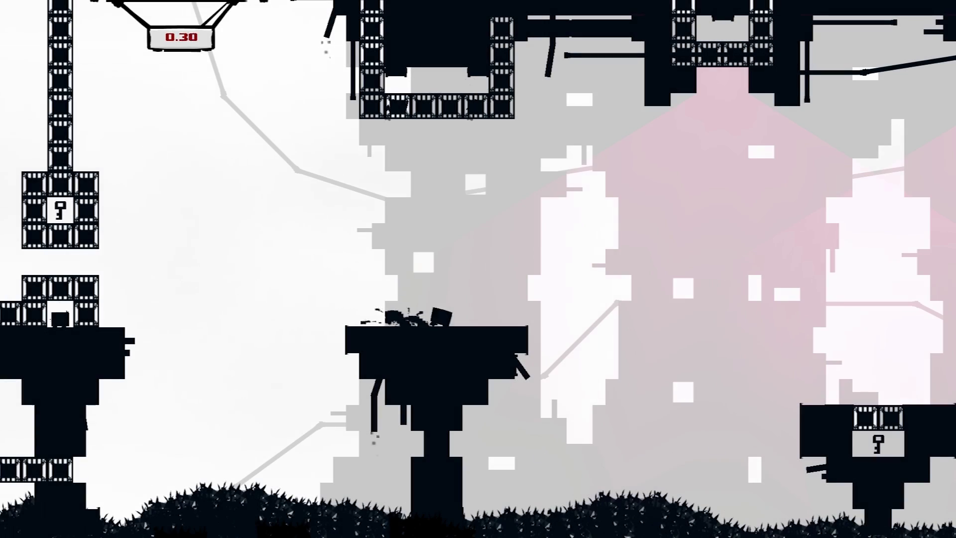
key("Right")
key("space")
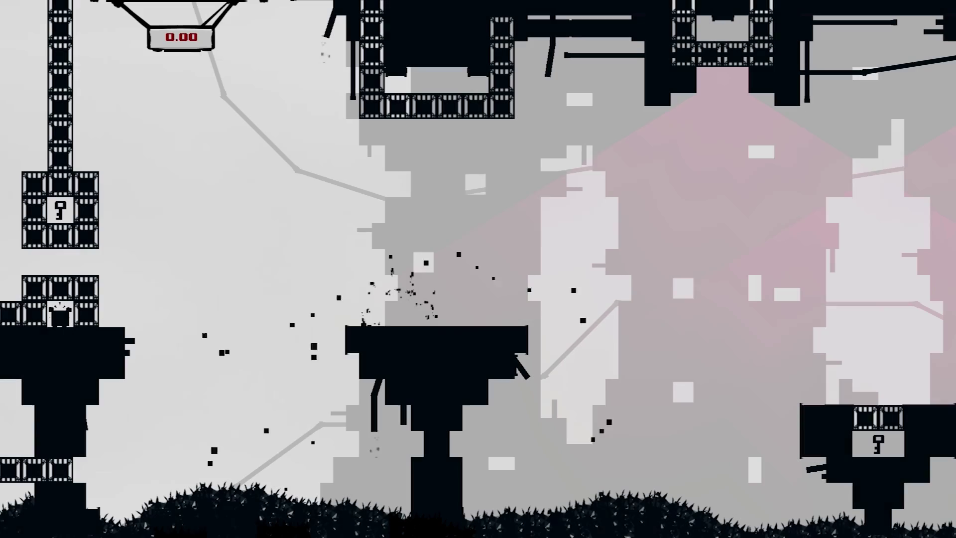
key("Right")
key("space")
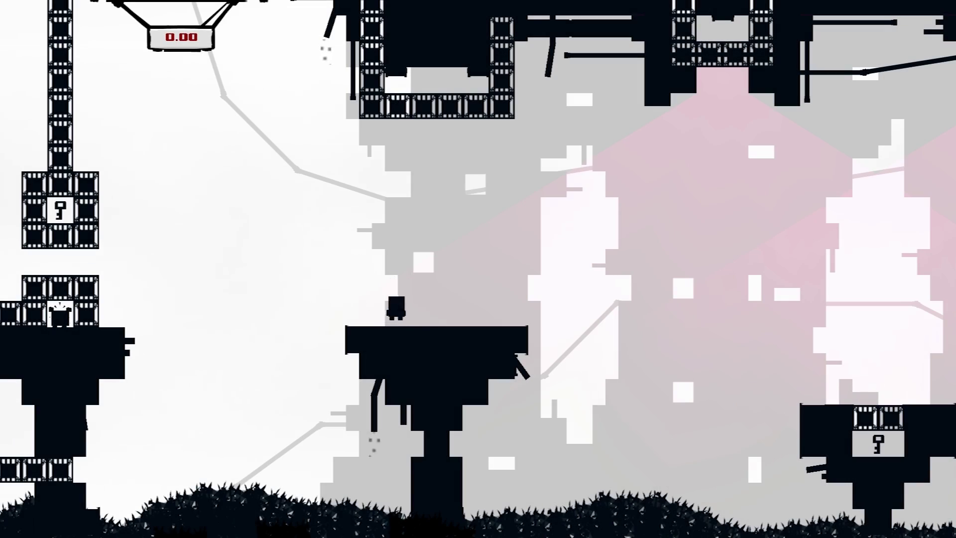
key("Right")
key("space")
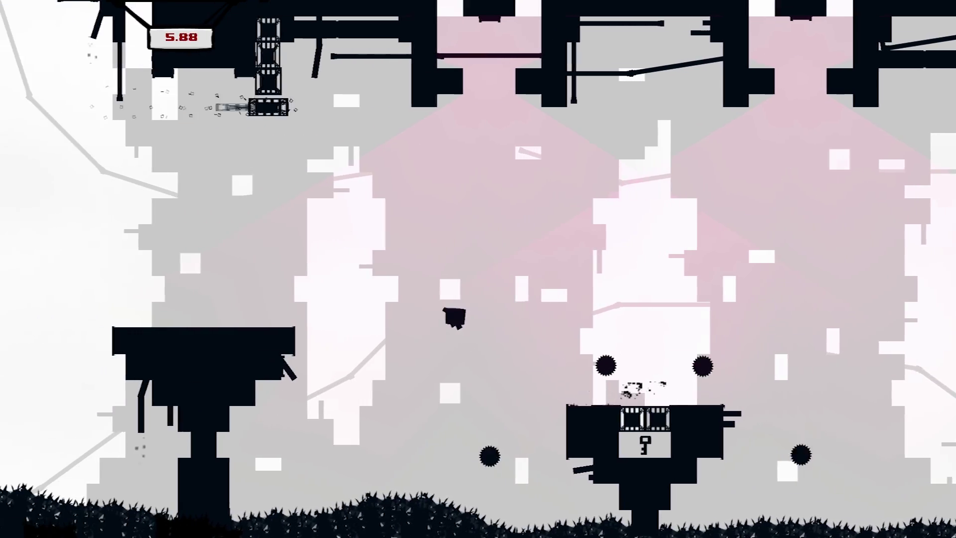
key("Left")
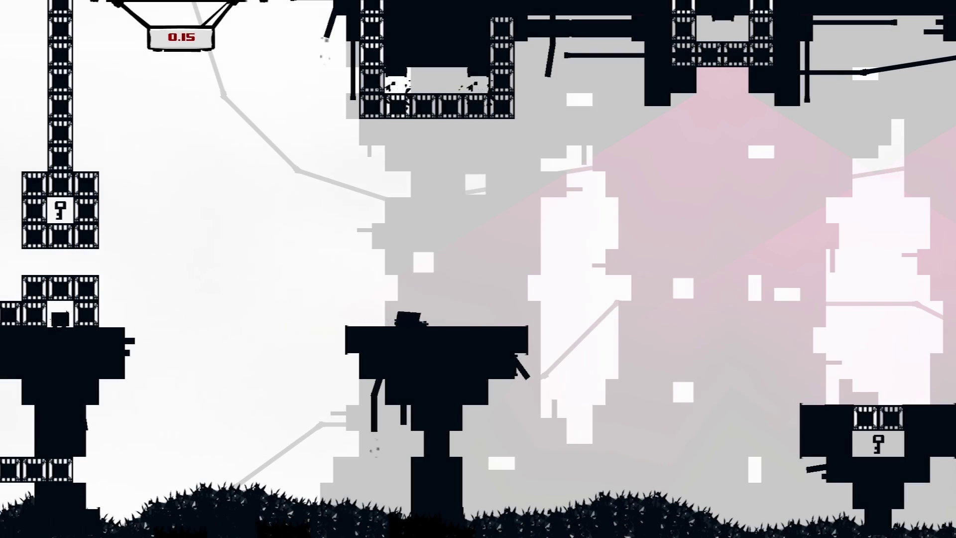
key("Right")
key("space")
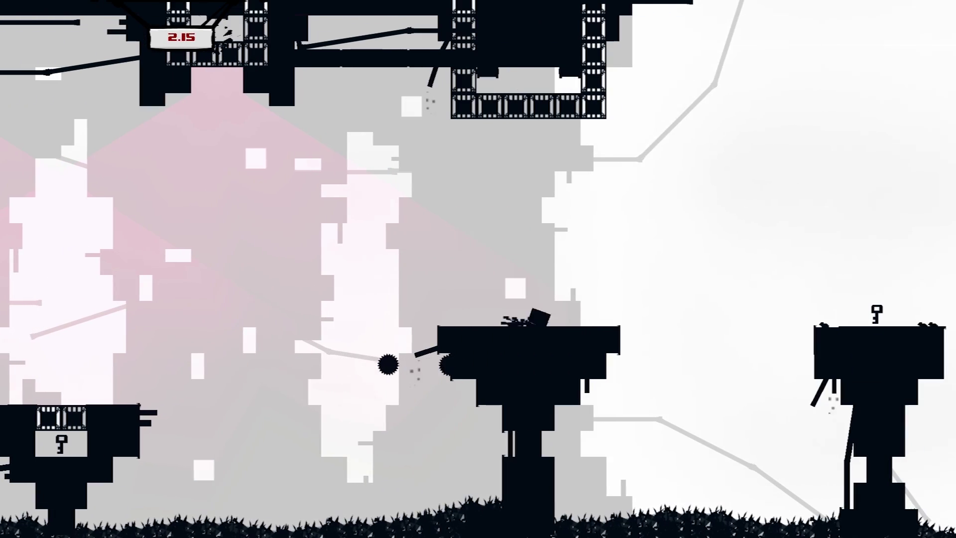
key("Left")
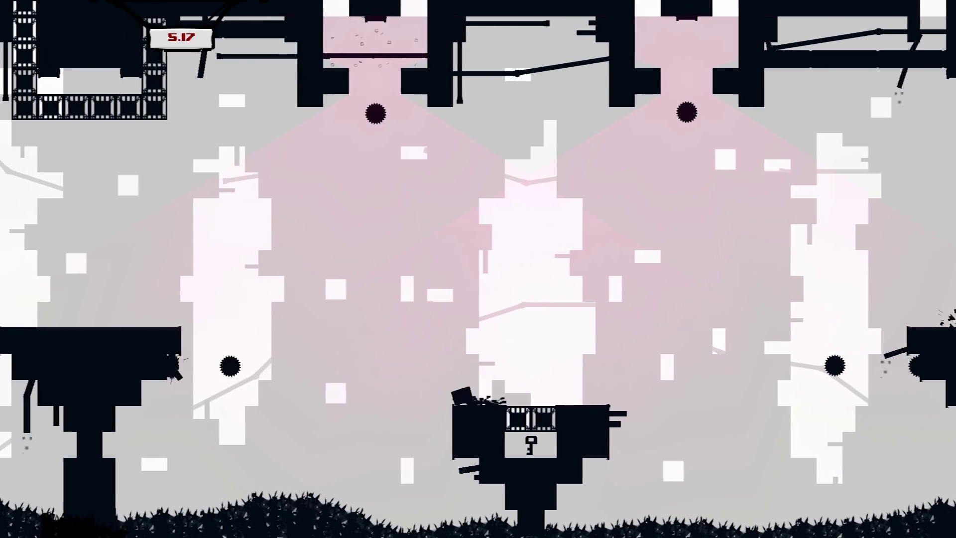
key("space")
key("Left")
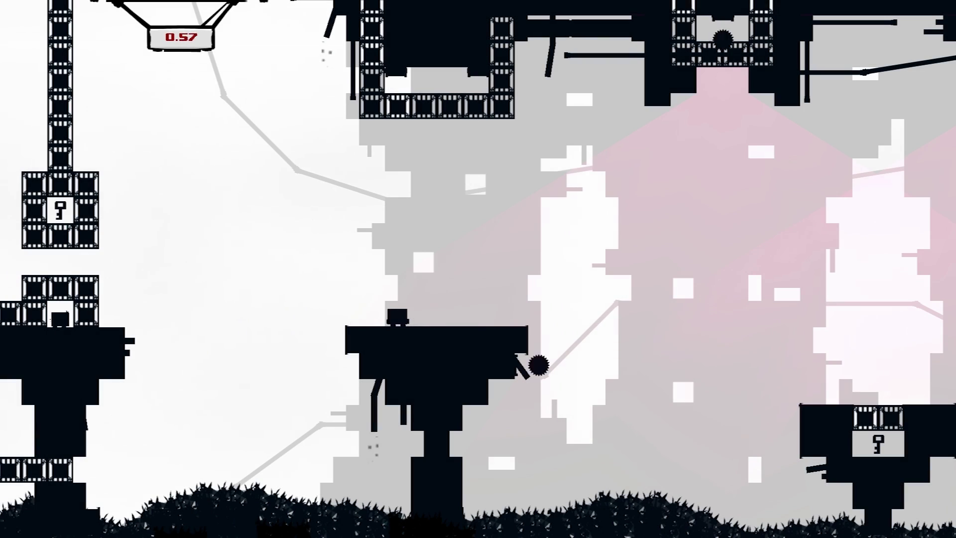
key("Right")
key("space")
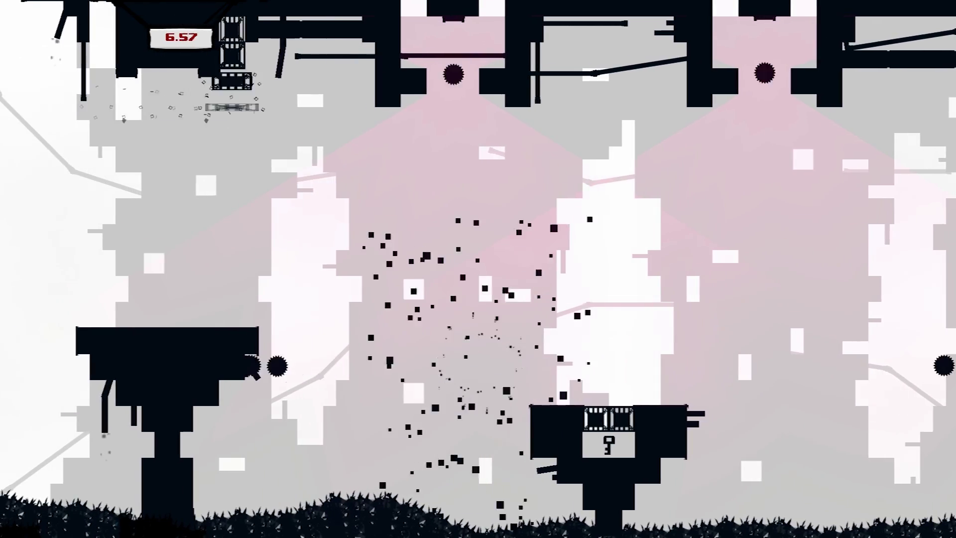
key("Right")
key("space")
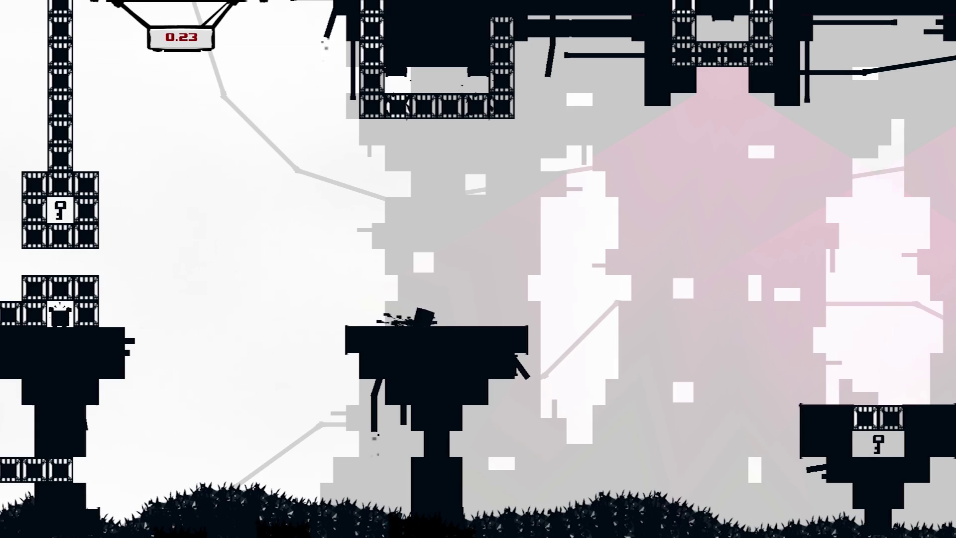
key("Right")
key("space")
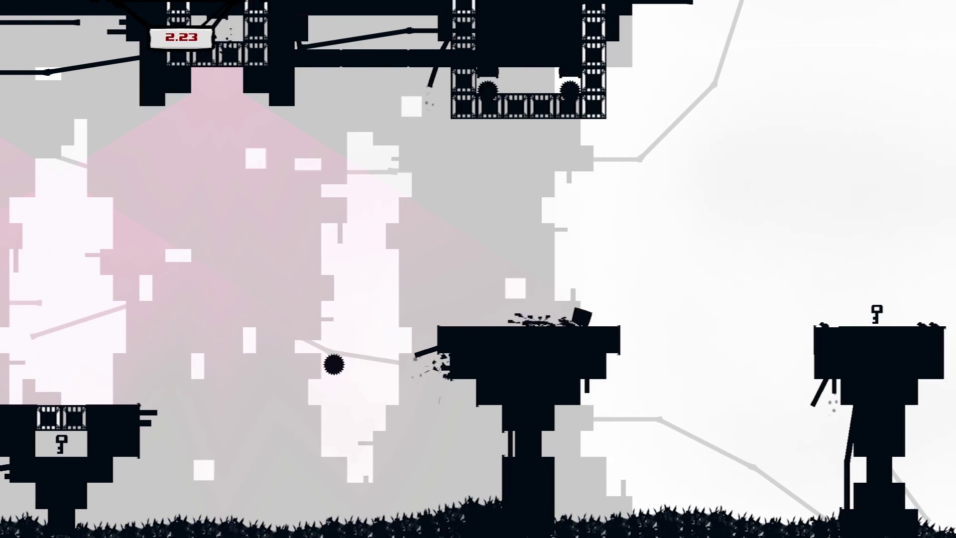
key("Right")
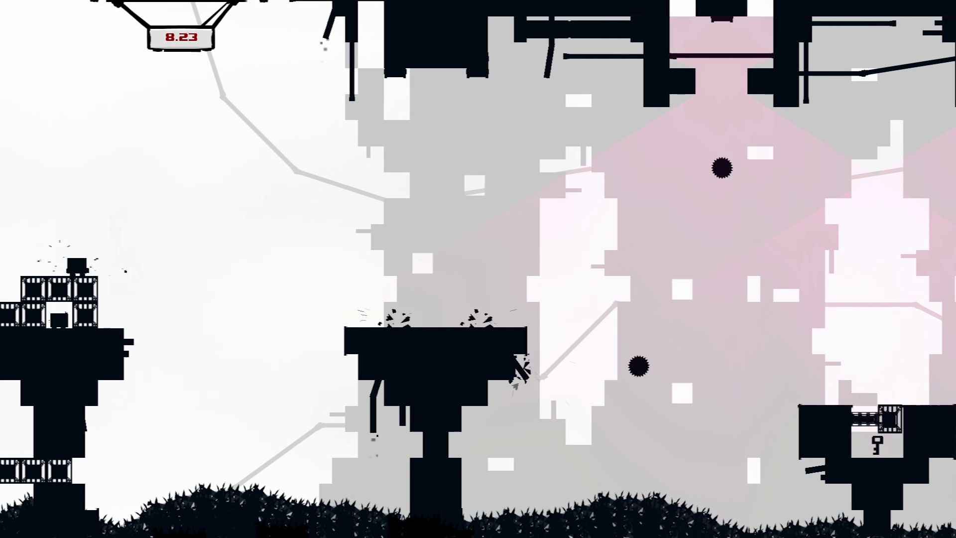
key("Right")
key("space")
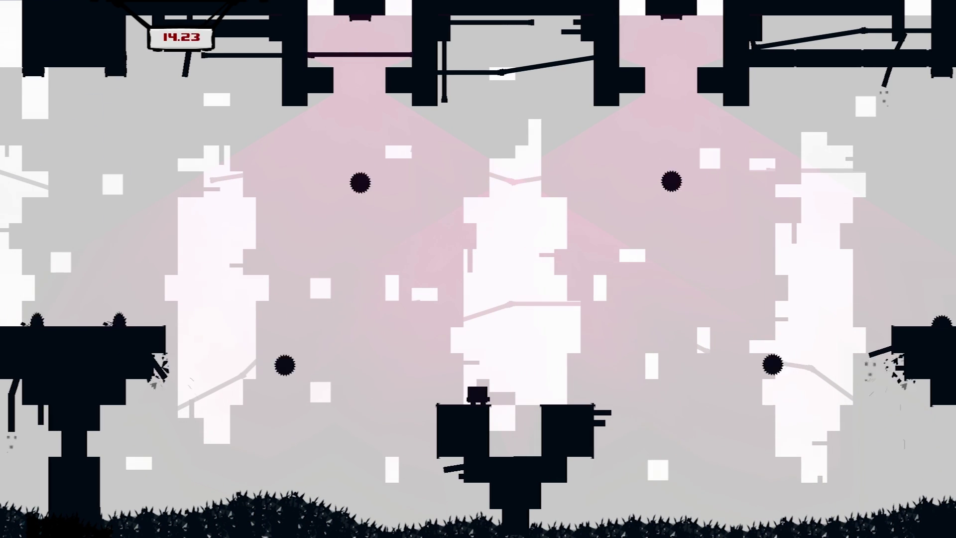
key("Left")
key("space")
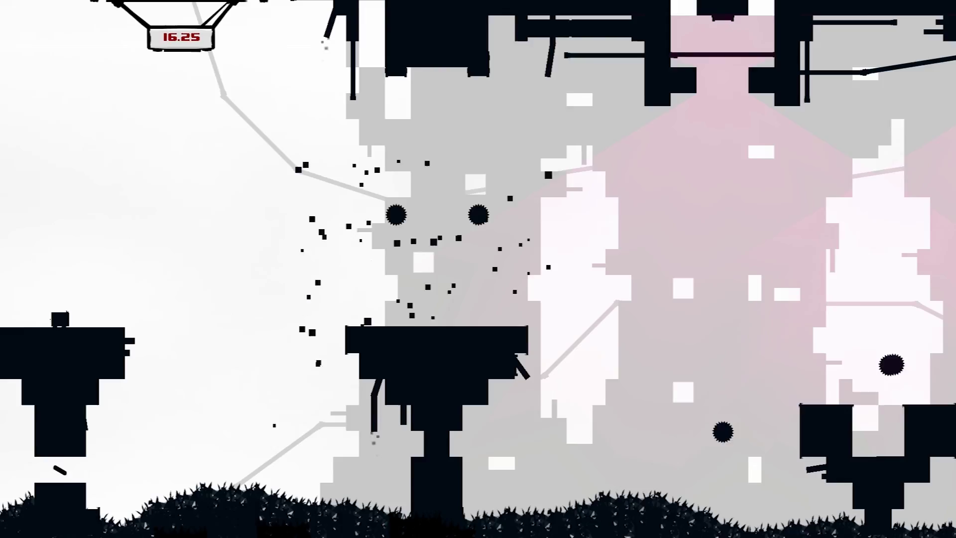
key("Right")
key("space")
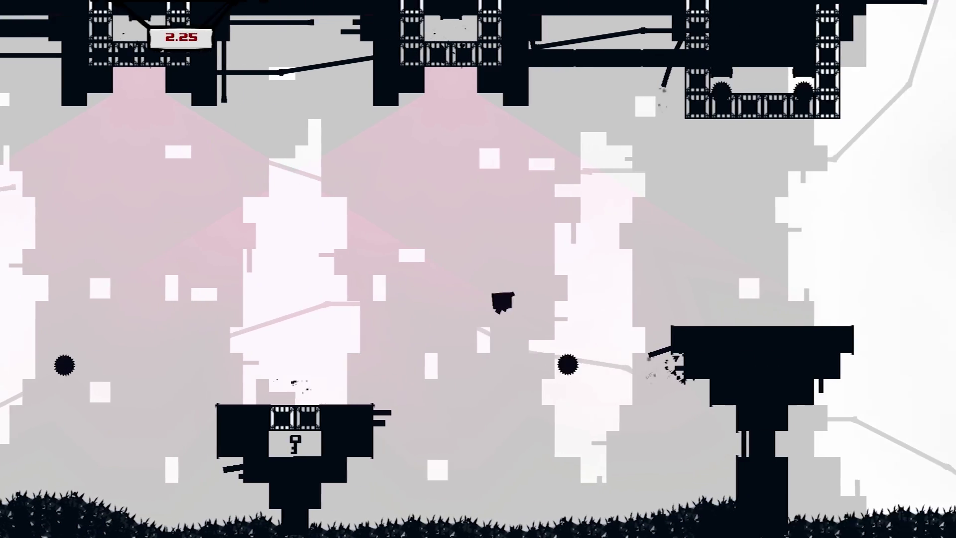
key("Right")
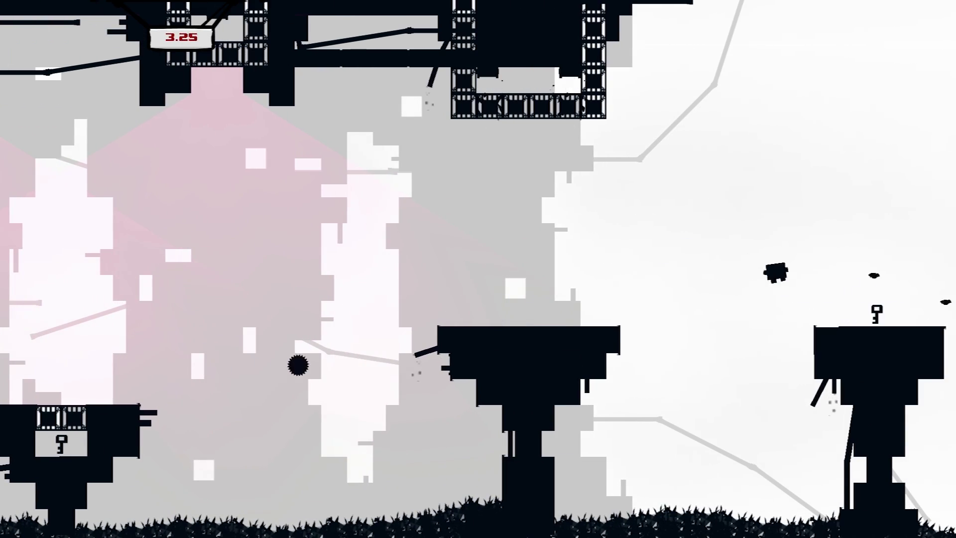
key("Left")
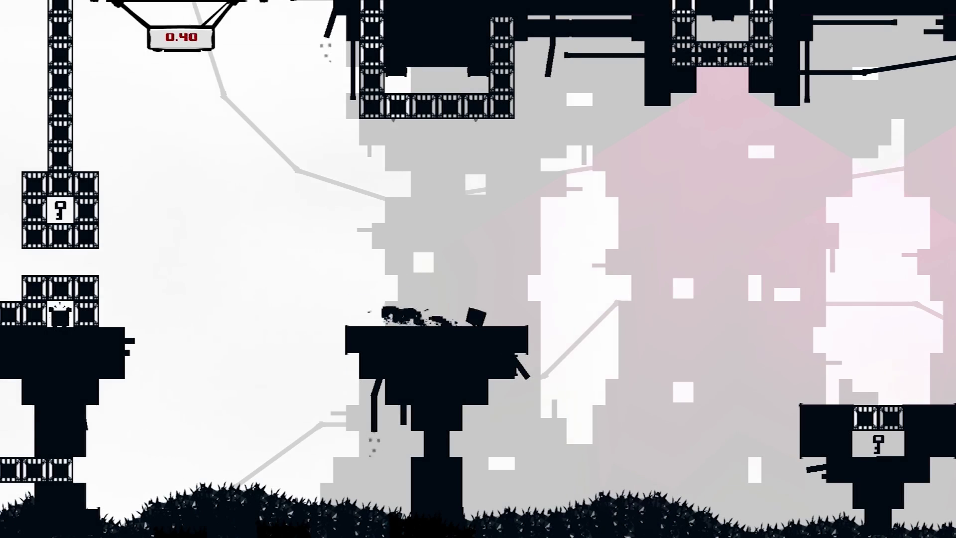
key("Right")
key("space")
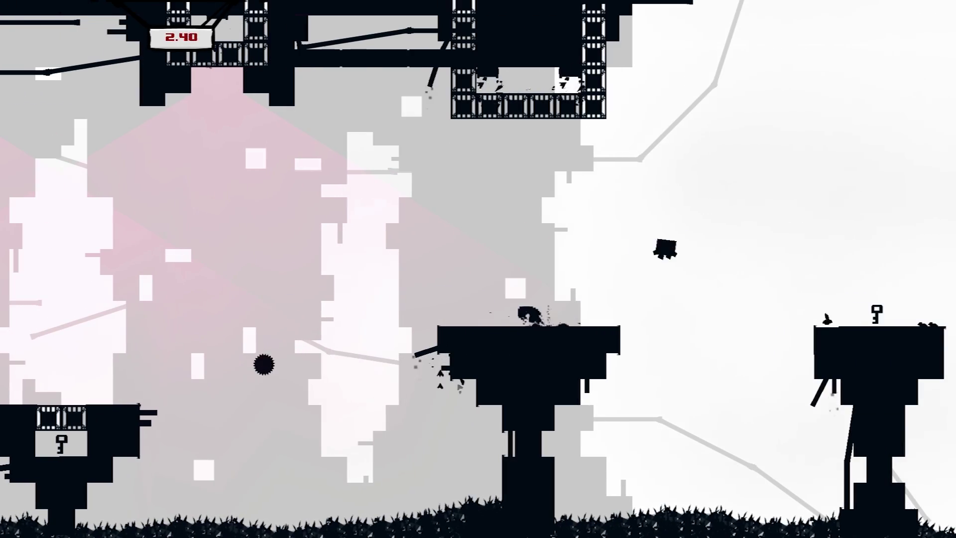
key("Left")
key("space")
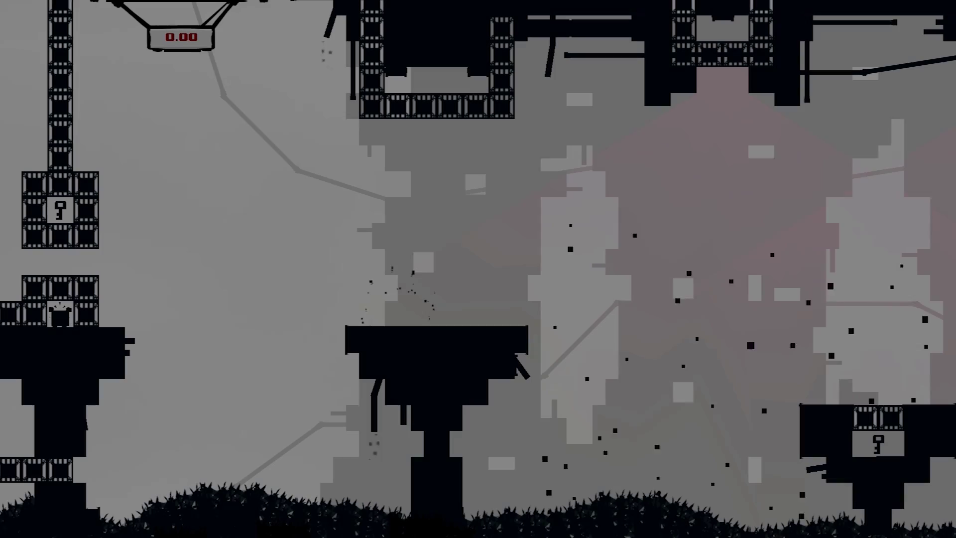
key("Right")
key("space")
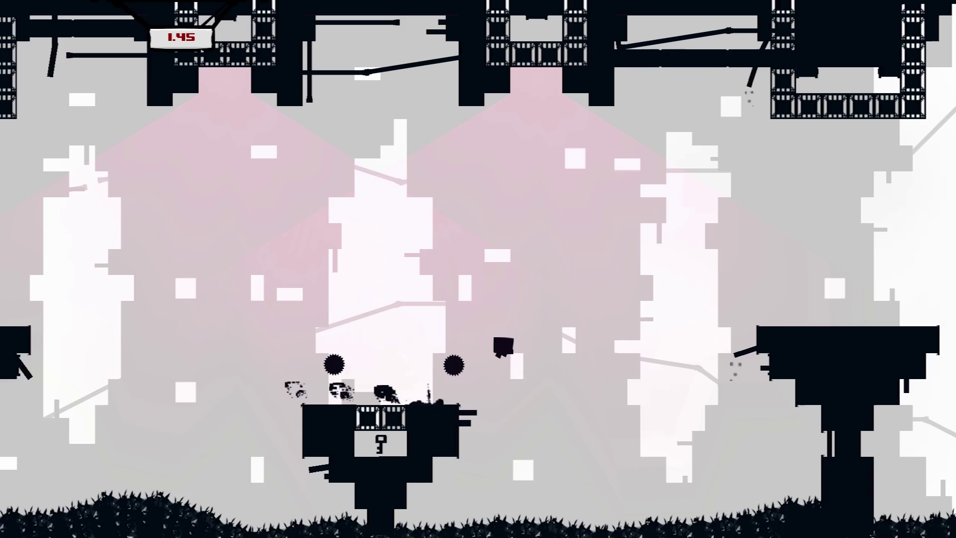
key("space")
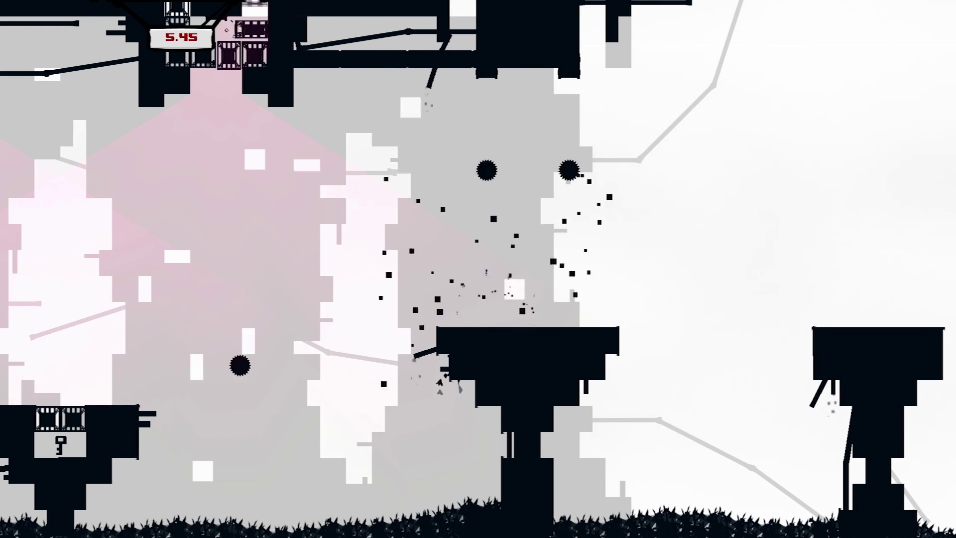
key("Right")
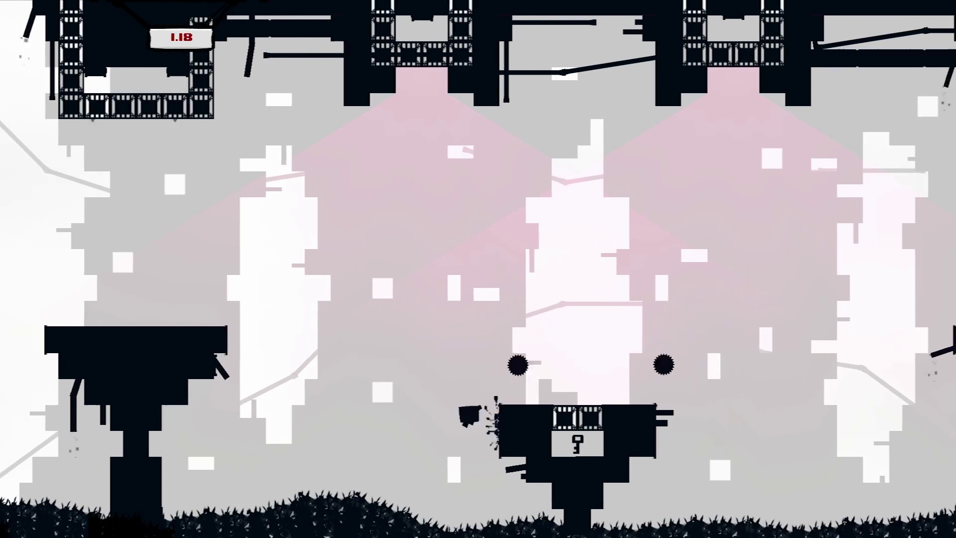
key("Right")
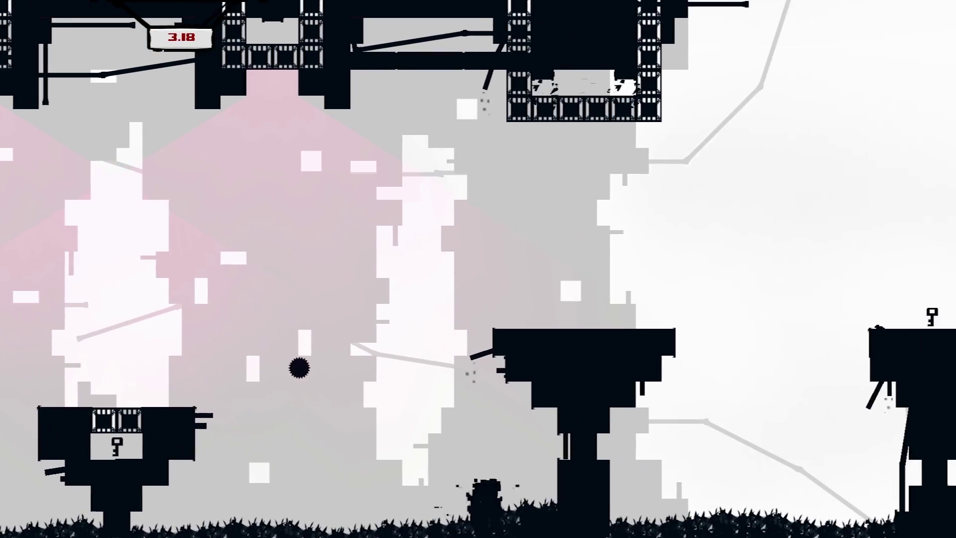
key("Right")
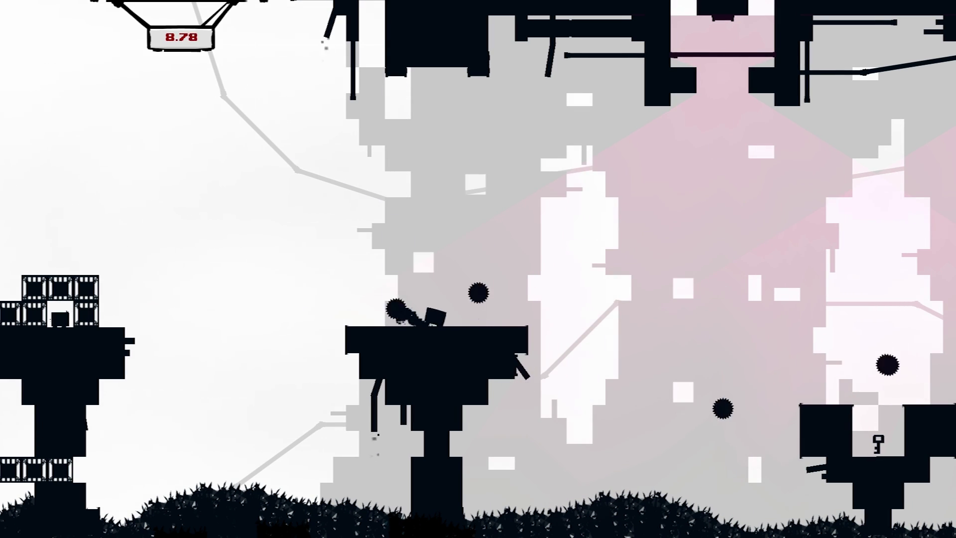
key("Right")
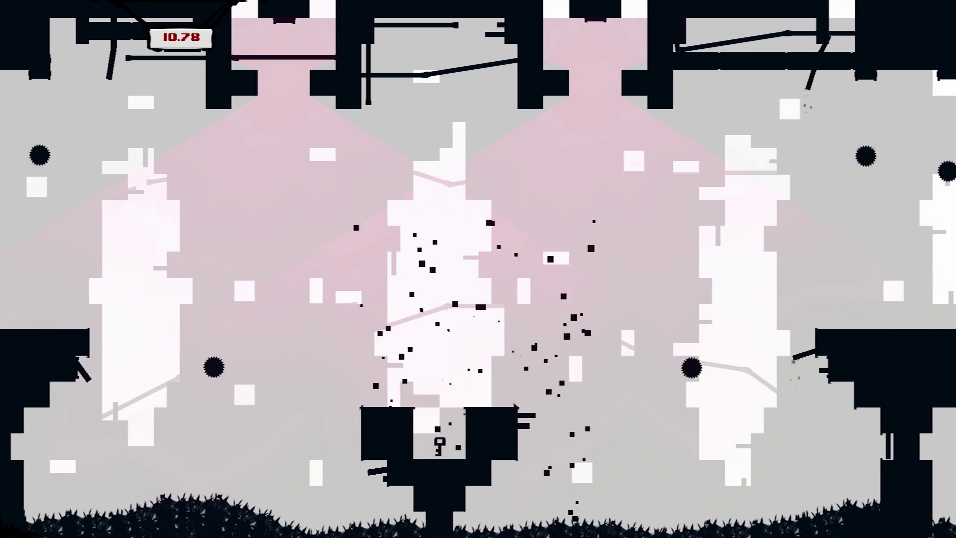
key("Right")
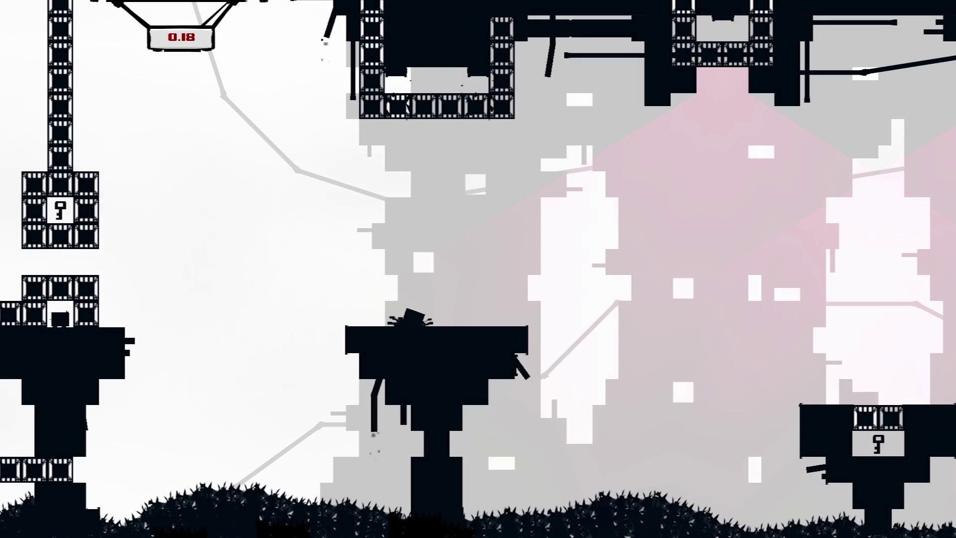
key("Right")
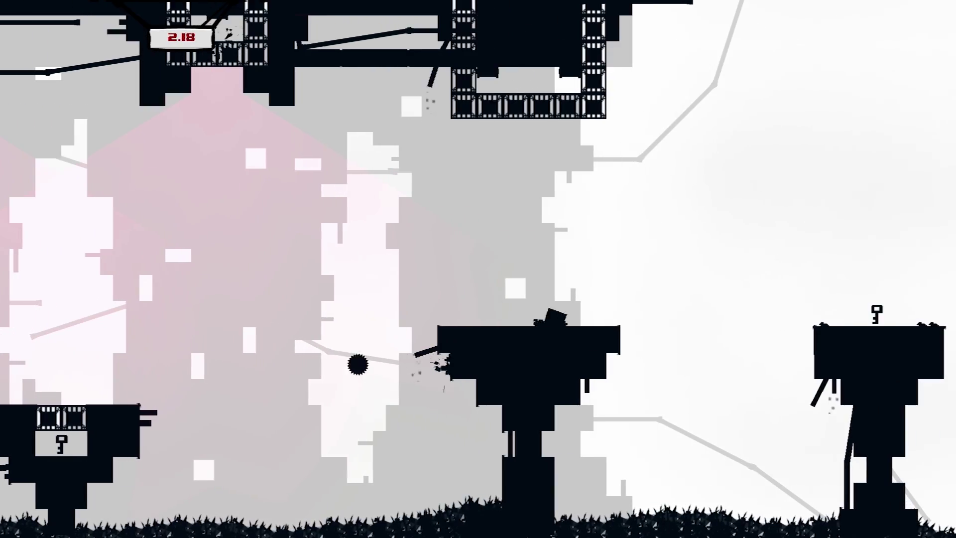
key("Right")
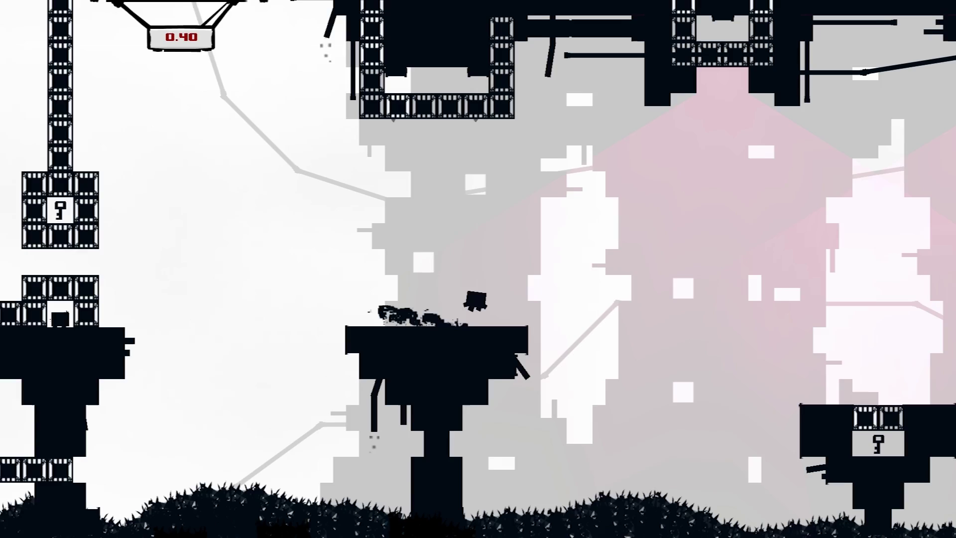
Step: Jump across the Grey Matter key platforms past the saws and climb onto the far platform
key("space")
key("space")
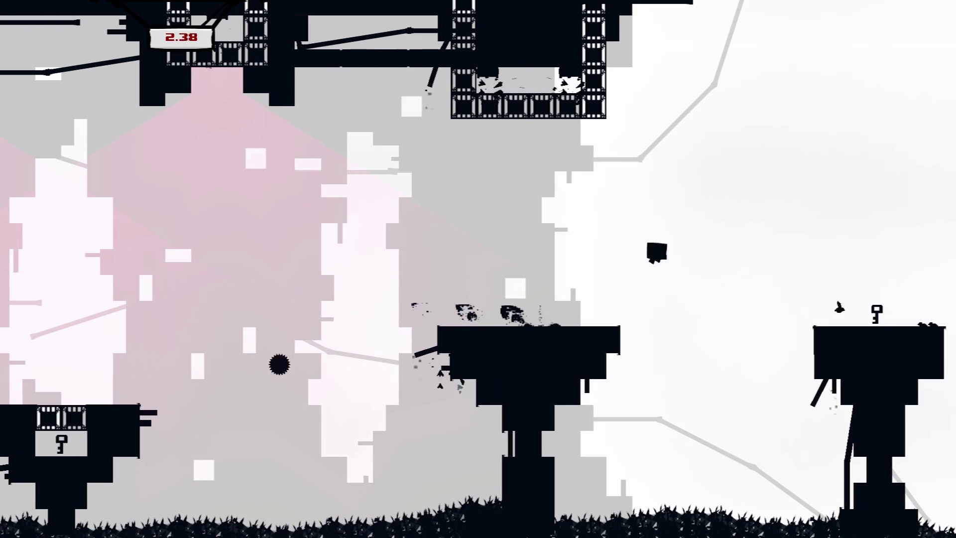
key("space")
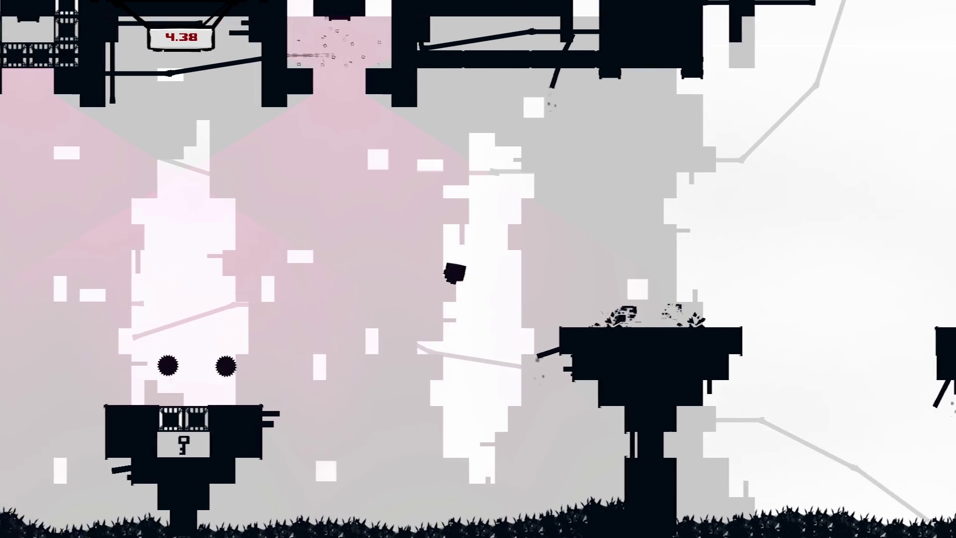
key("space")
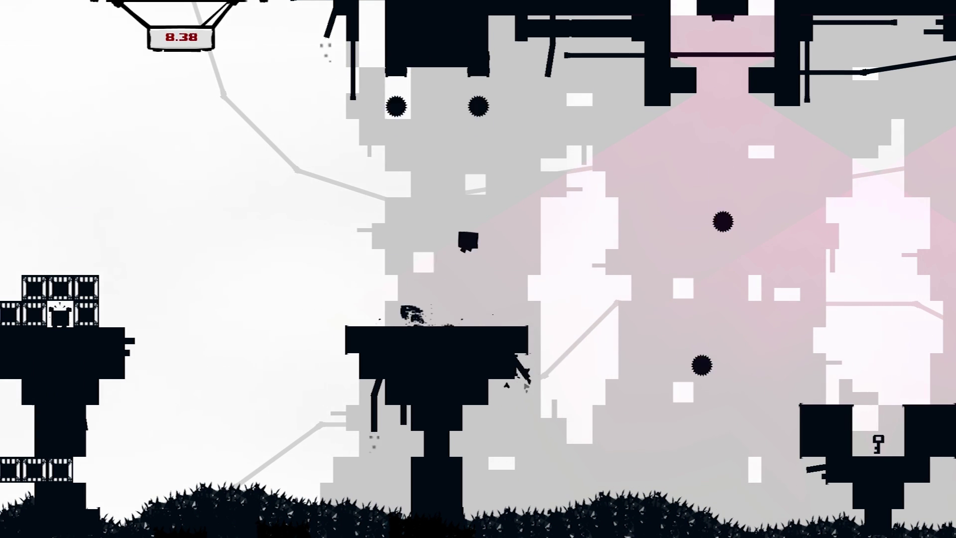
key("space")
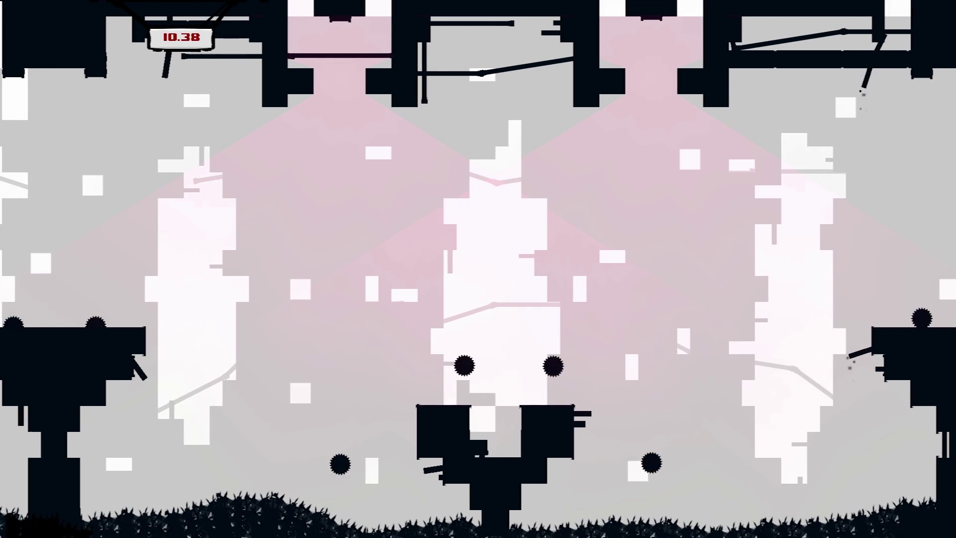
key("space")
key("space")
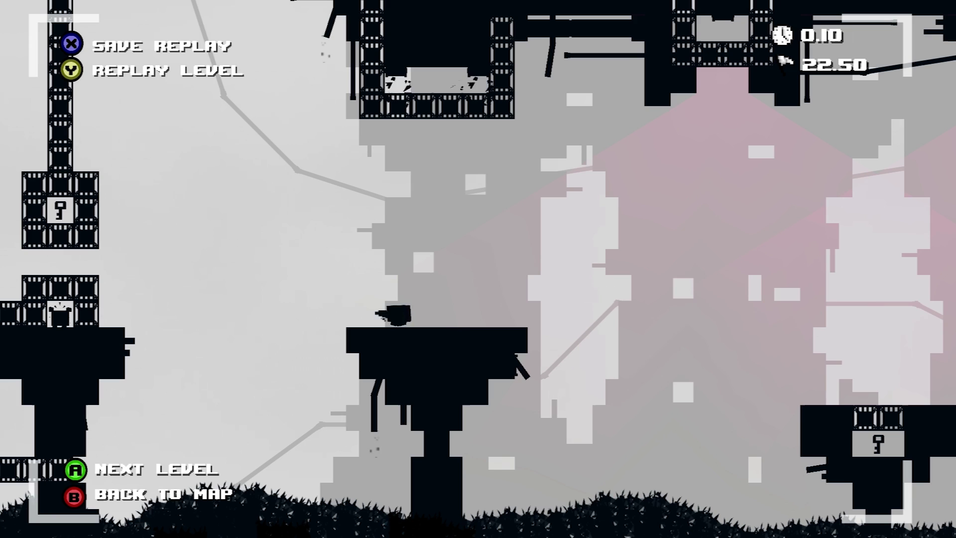
Step: Advance to 2-13 Dust Bunnies and wall-jump from the bottom floor upward
key("Return")
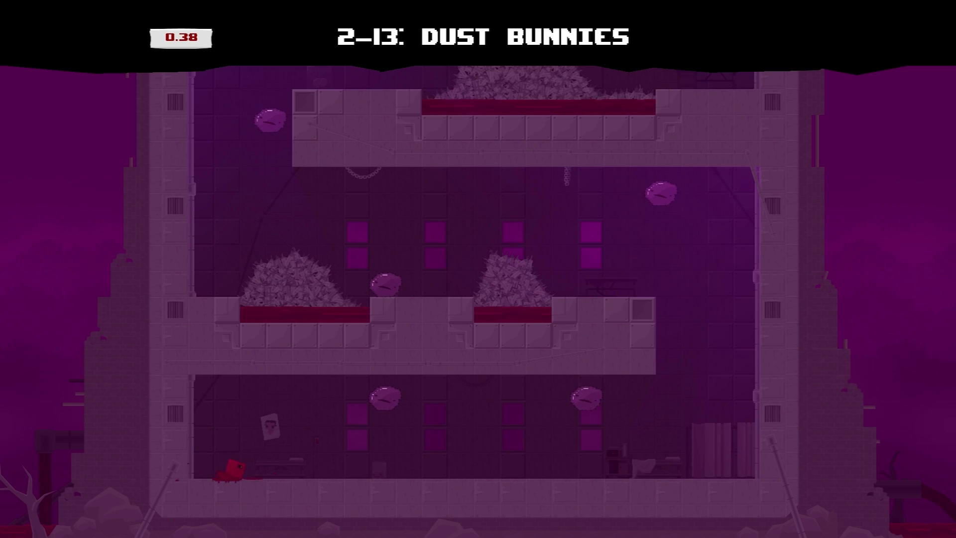
key("Right")
key("space")
key("Left")
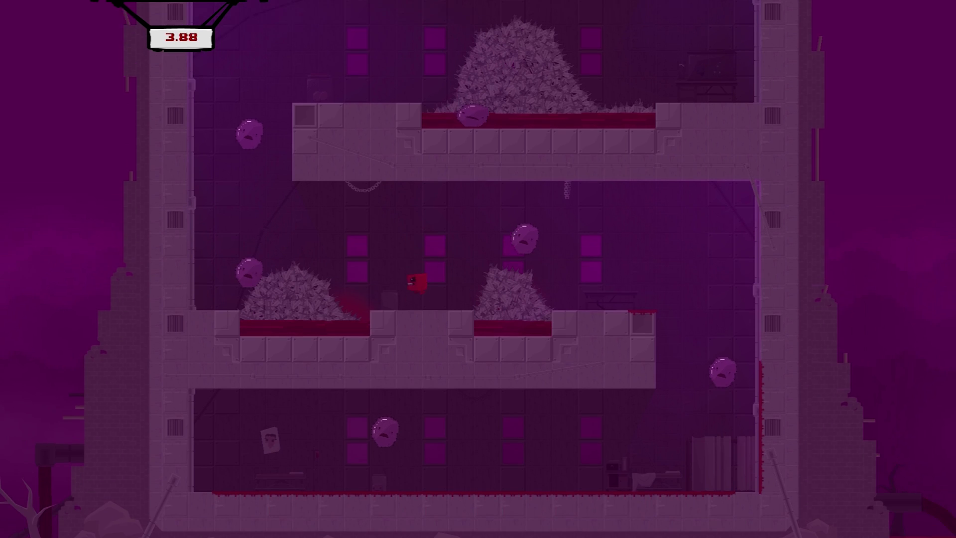
key("Left")
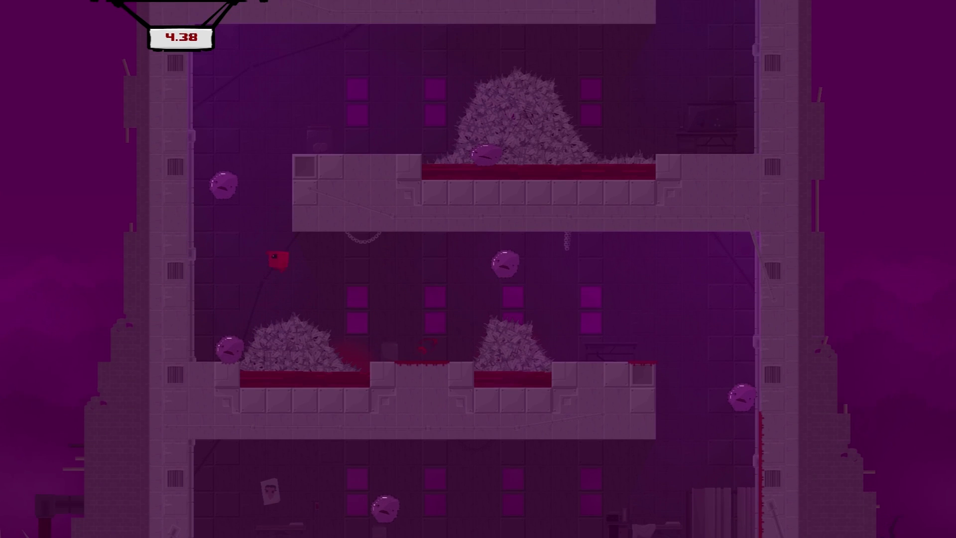
key("space")
key("Right")
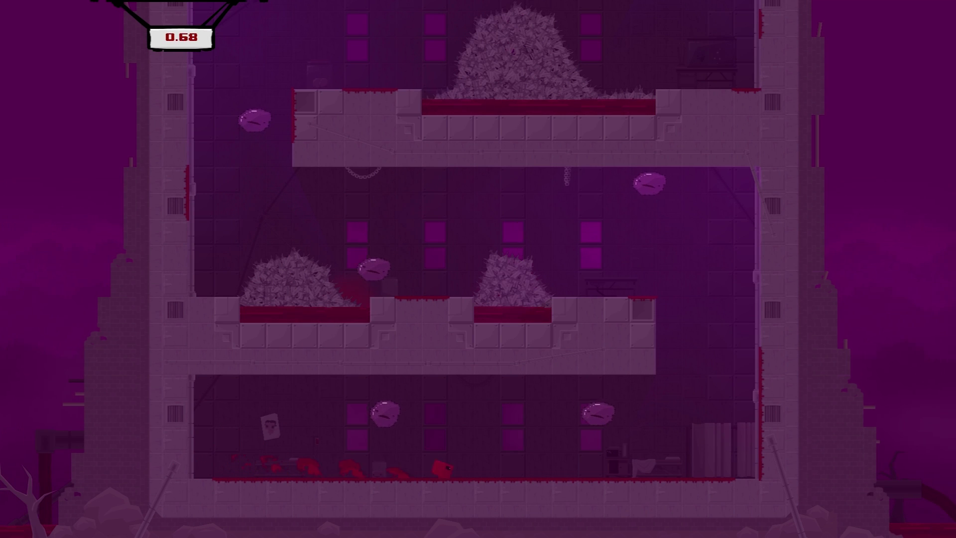
Step: Wall-jump between the left and right walls and head along the top floor
key("space")
key("Left")
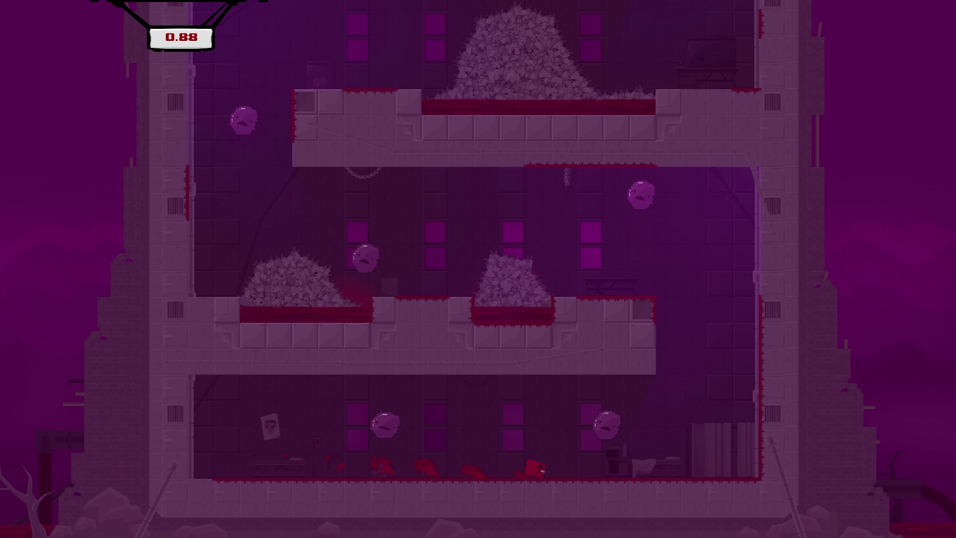
key("Left")
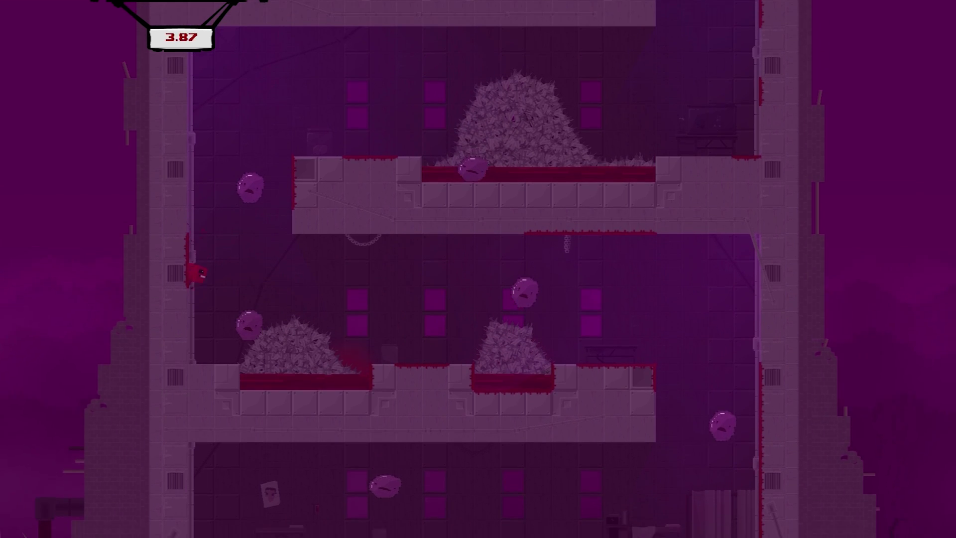
key("space")
key("Right")
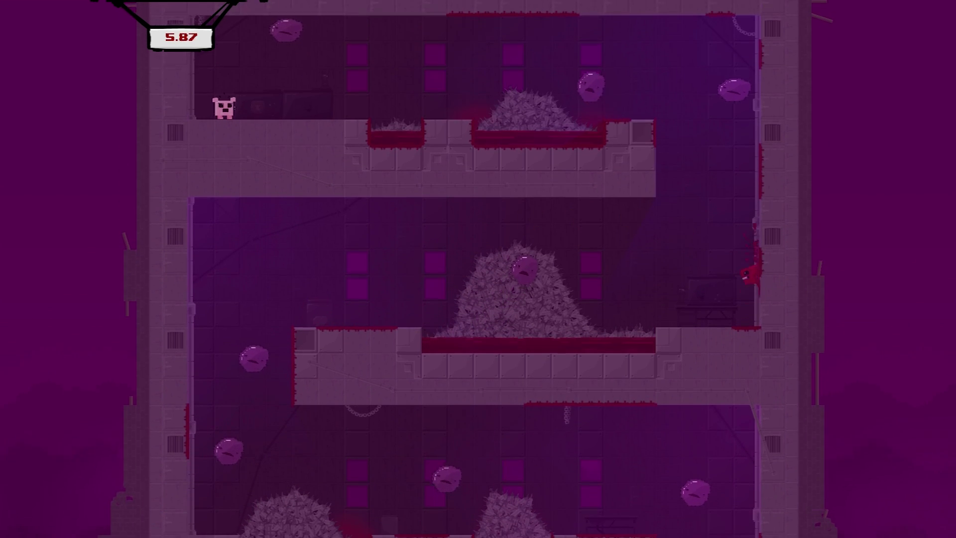
key("space")
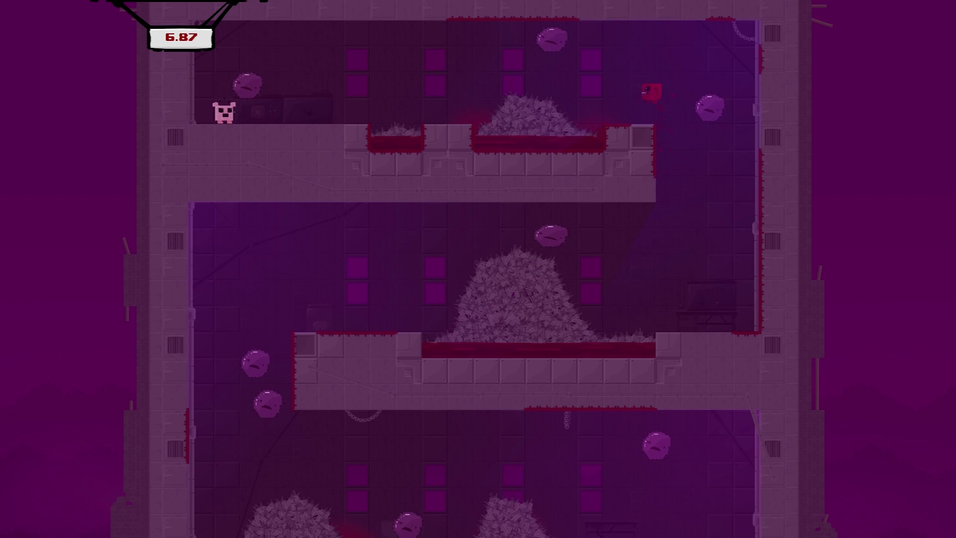
key("Left")
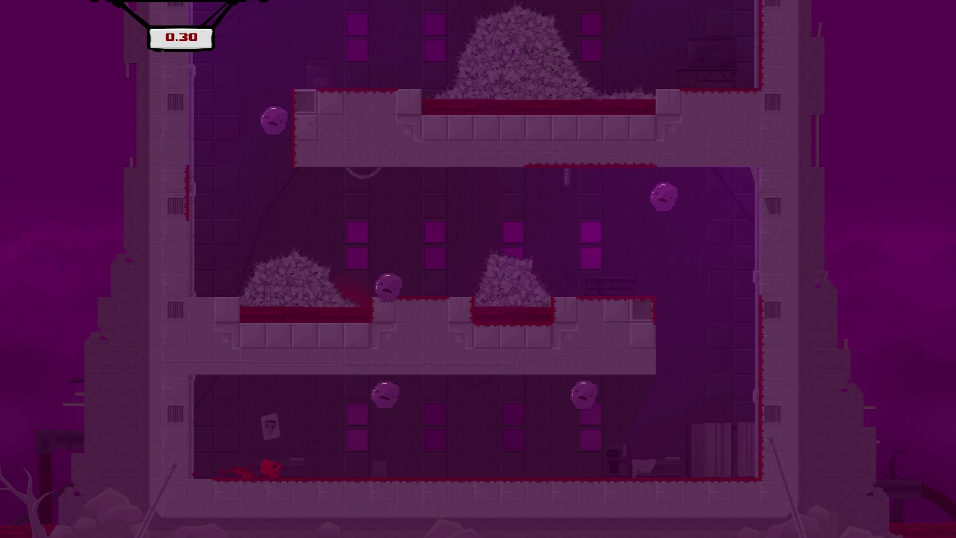
Step: Climb again from the middle floor up both walls to reach Bandage Girl
key("space")
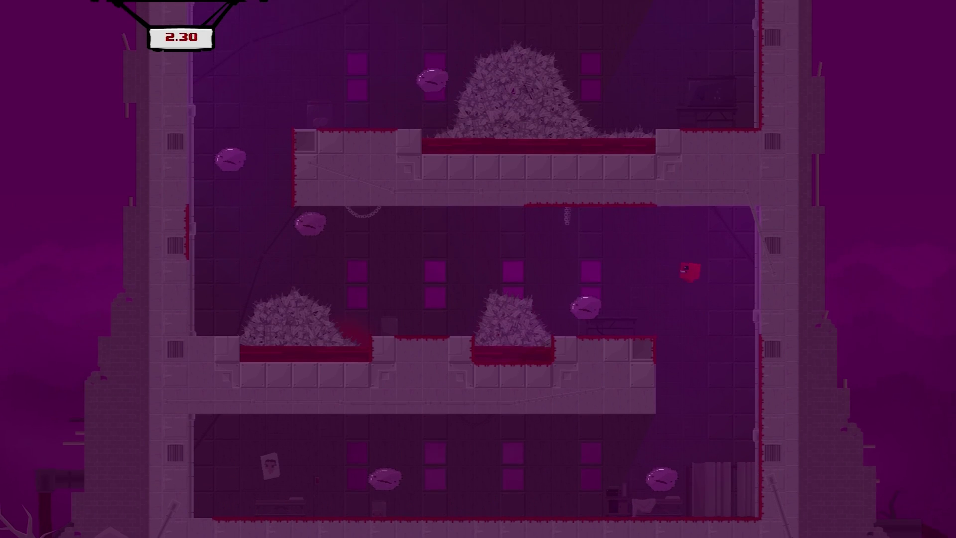
key("Left")
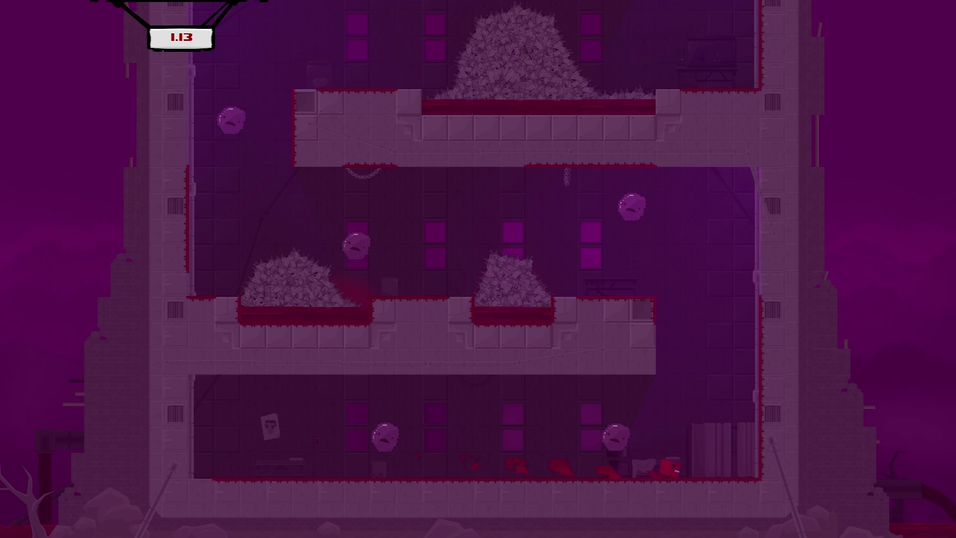
key("space")
key("Left")
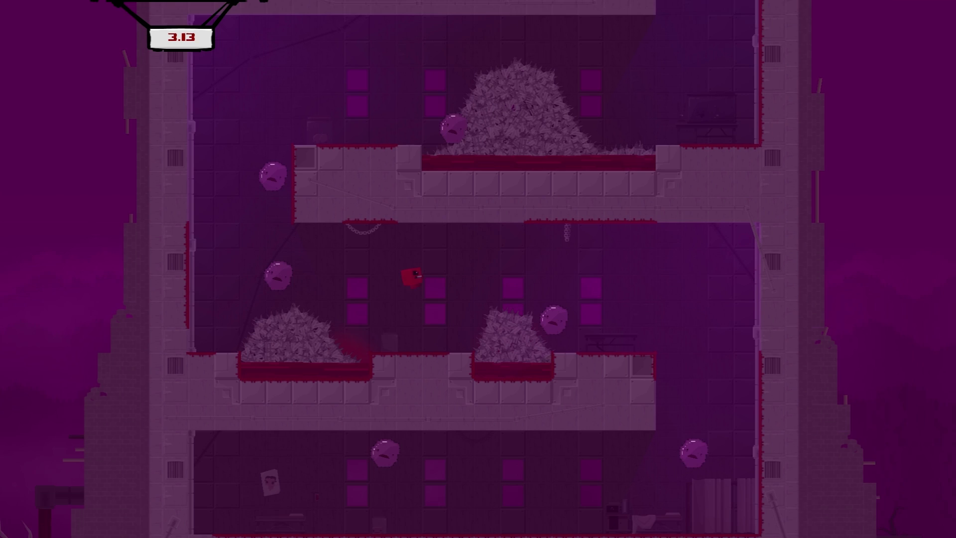
key("Left")
key("space")
key("Right")
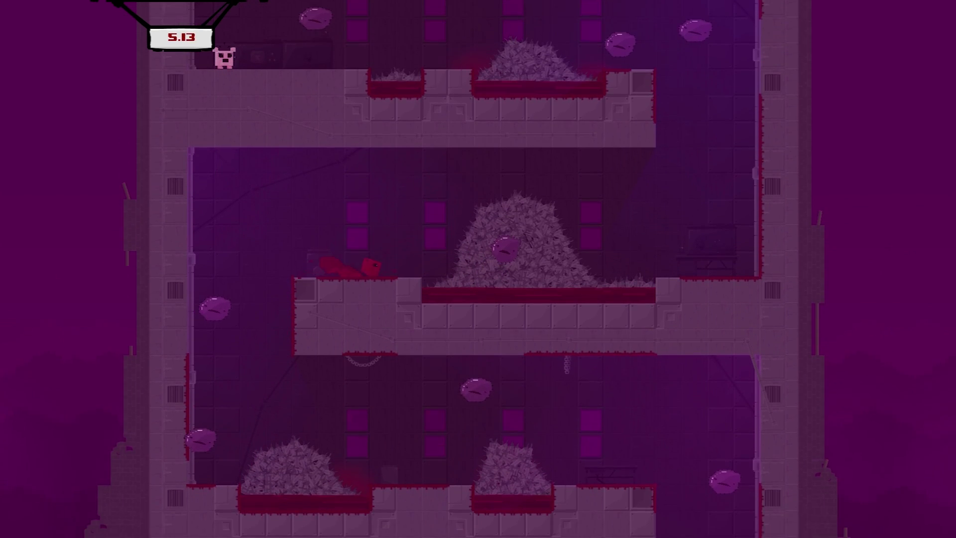
key("Right")
key("space")
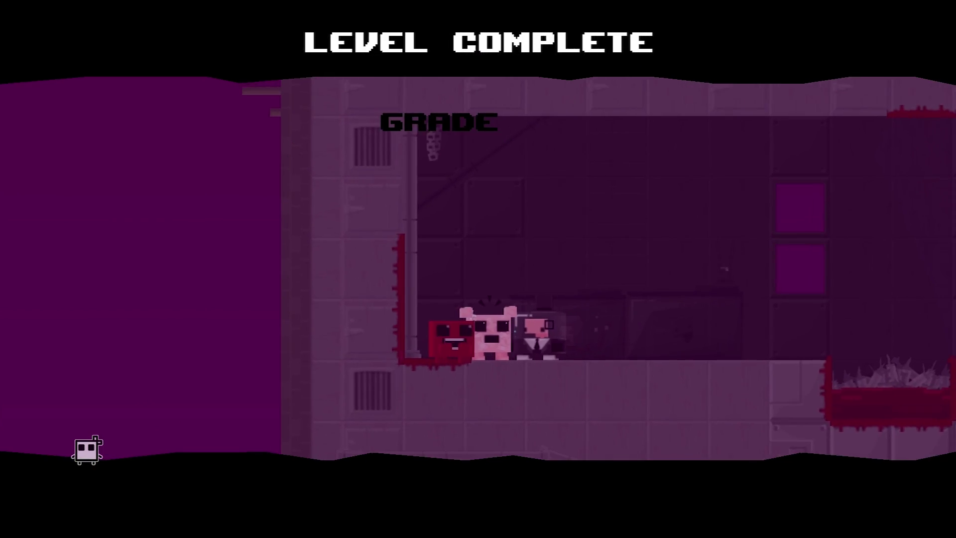
Step: Make a first run through Crawl Space, climbing the central shaft into the upper corridor
key("space")
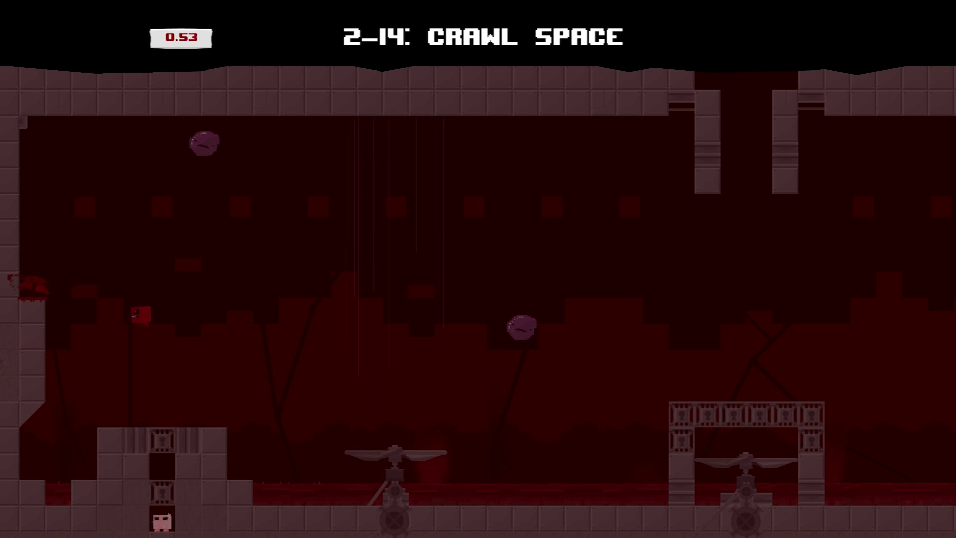
key("Right")
key("space")
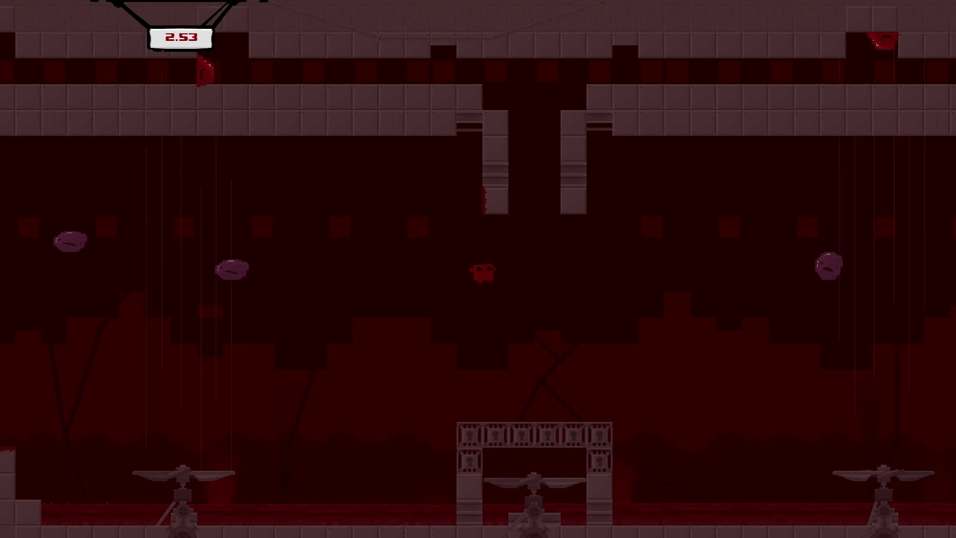
key("space")
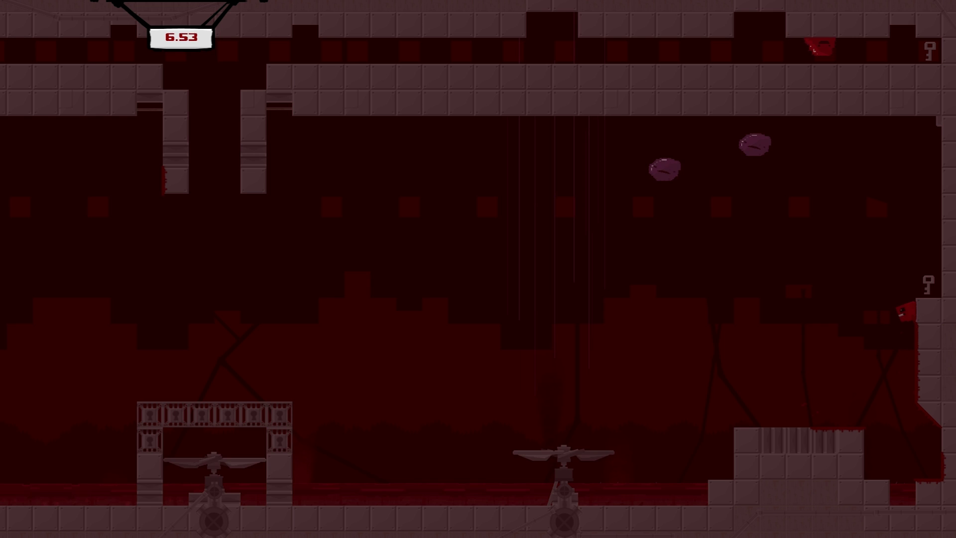
key("Left")
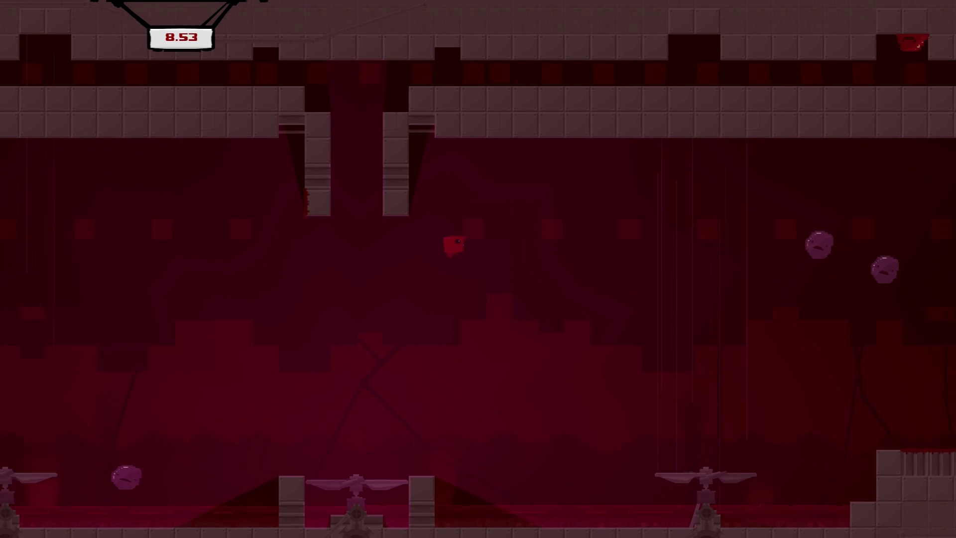
key("space")
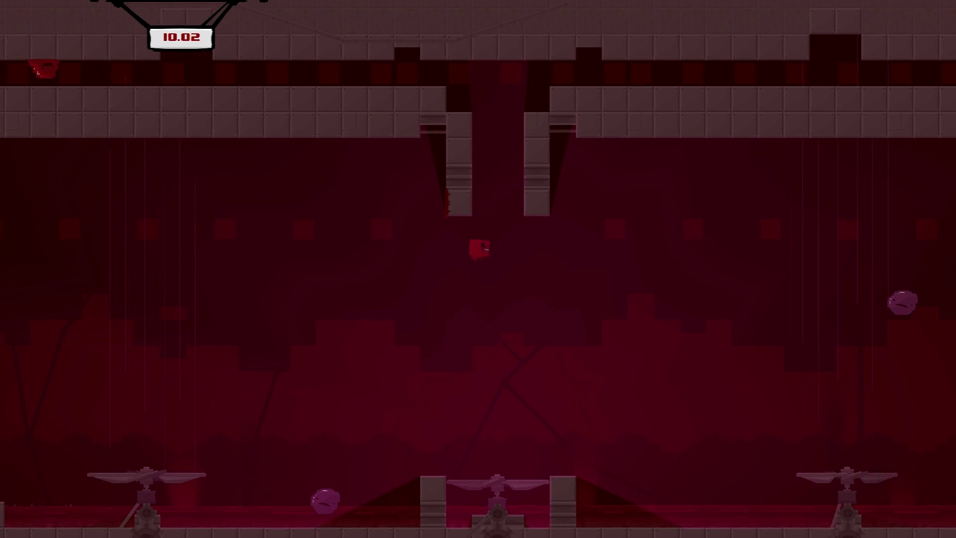
key("Right")
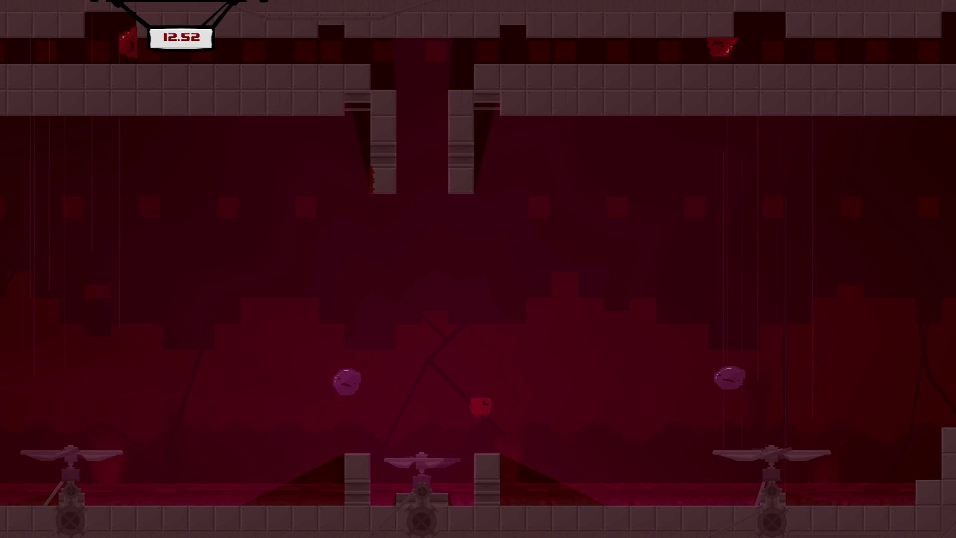
key("space")
key("Right")
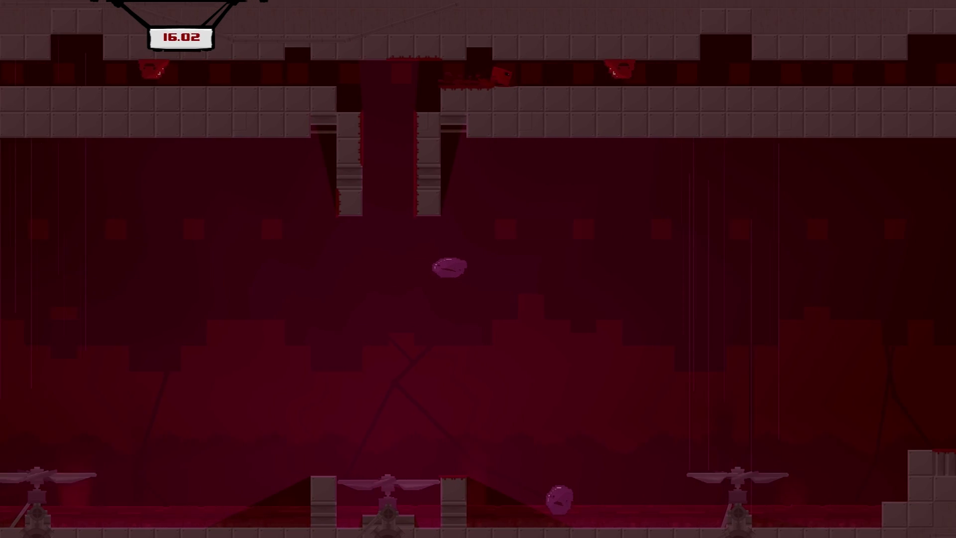
key("Right")
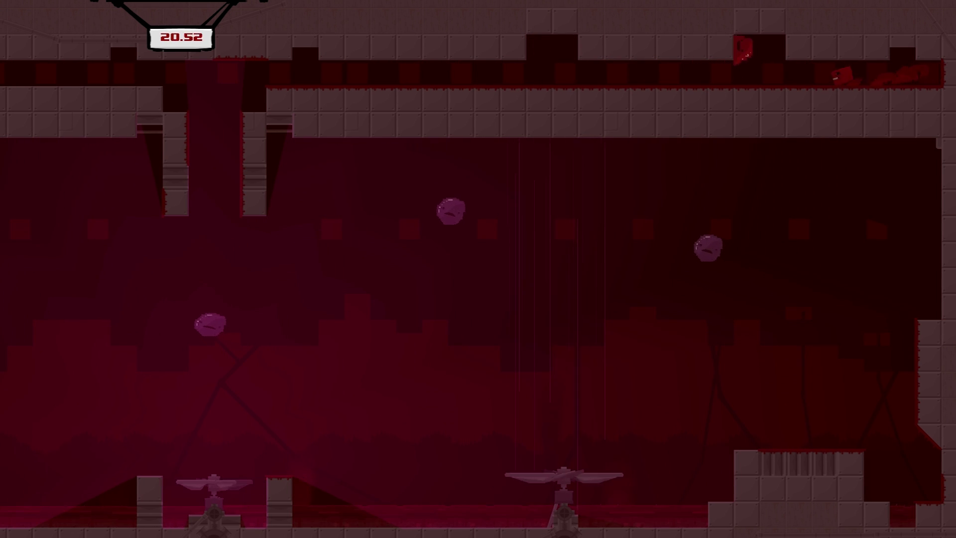
key("Left")
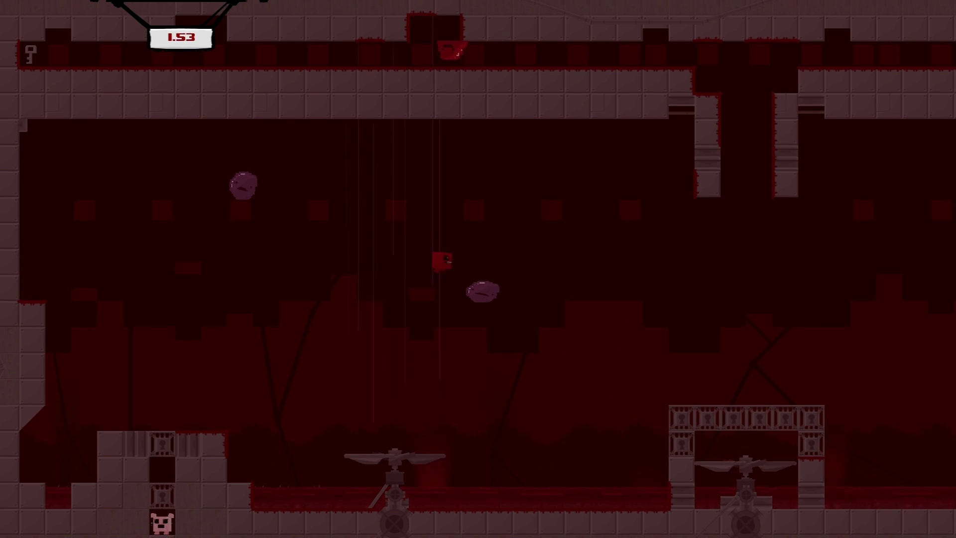
Step: After restarting, run and jump right across the level and wall-jump to grab the key
key("Right")
key("space")
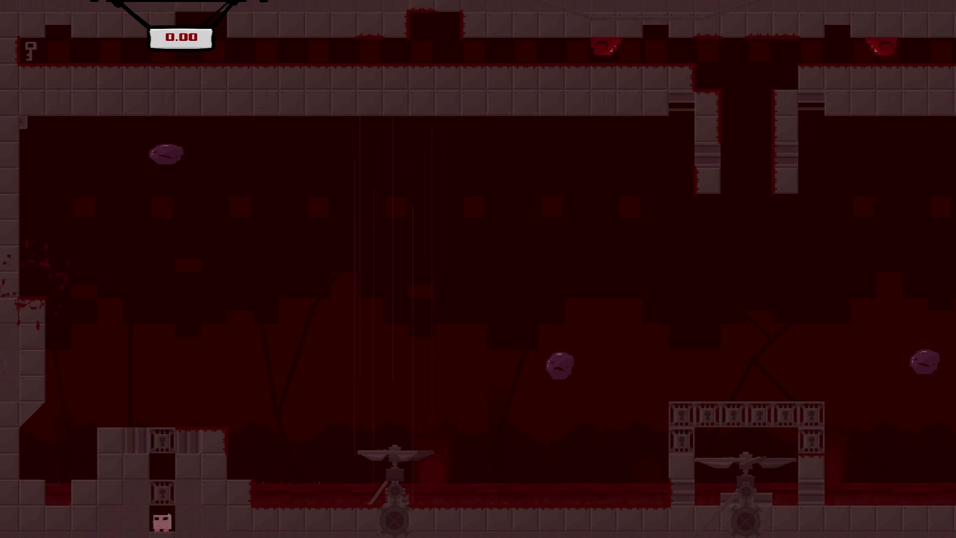
key("Right")
key("space")
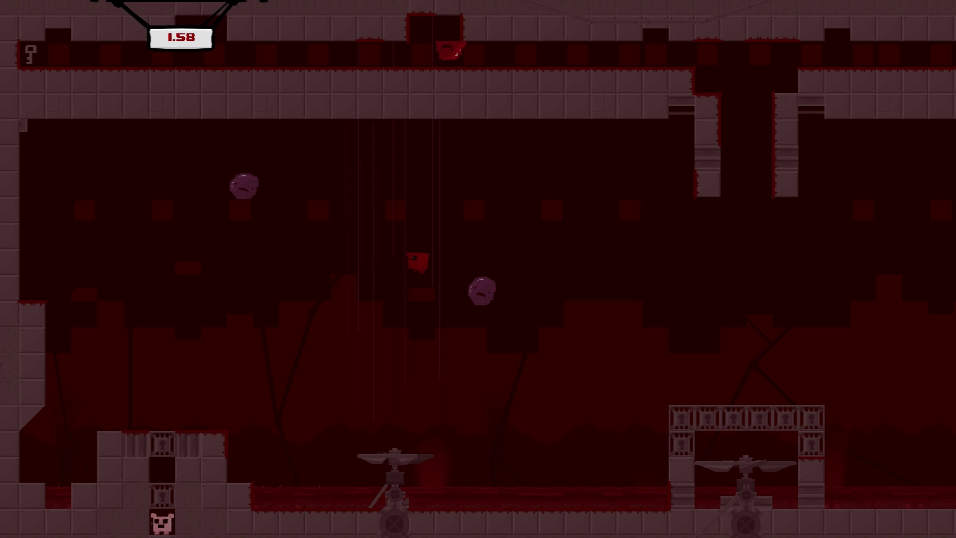
key("space")
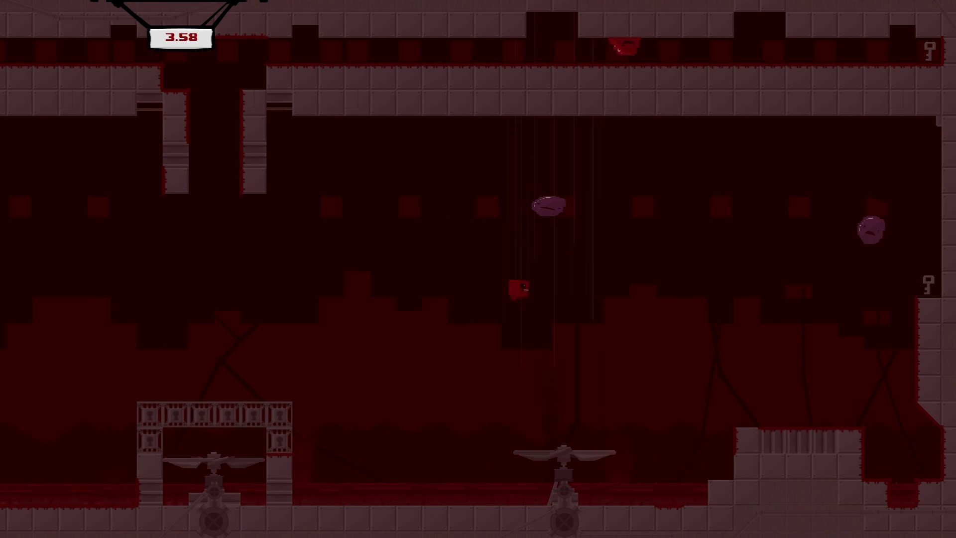
key("space")
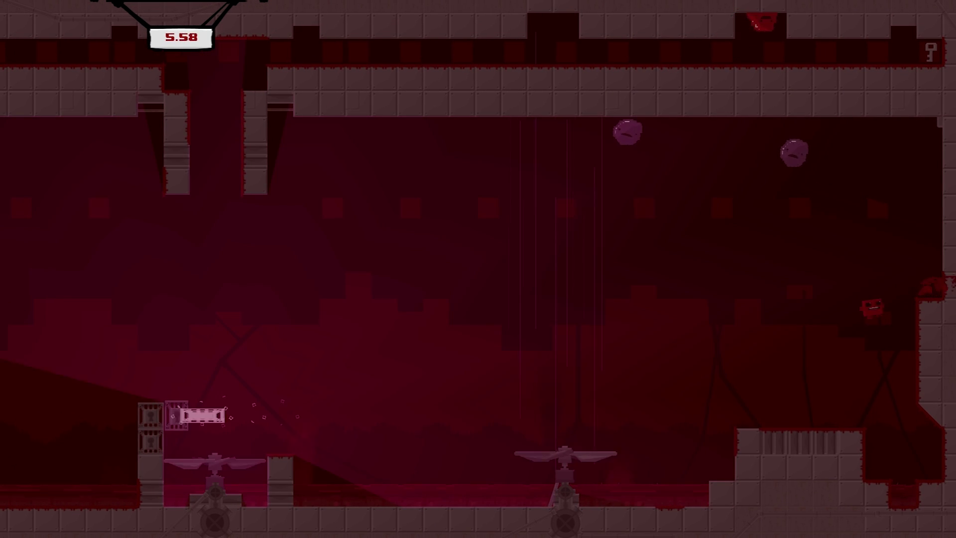
Step: Climb the ceiling shaft, cross the upper corridor and drop to Bandage Girl
key("Left")
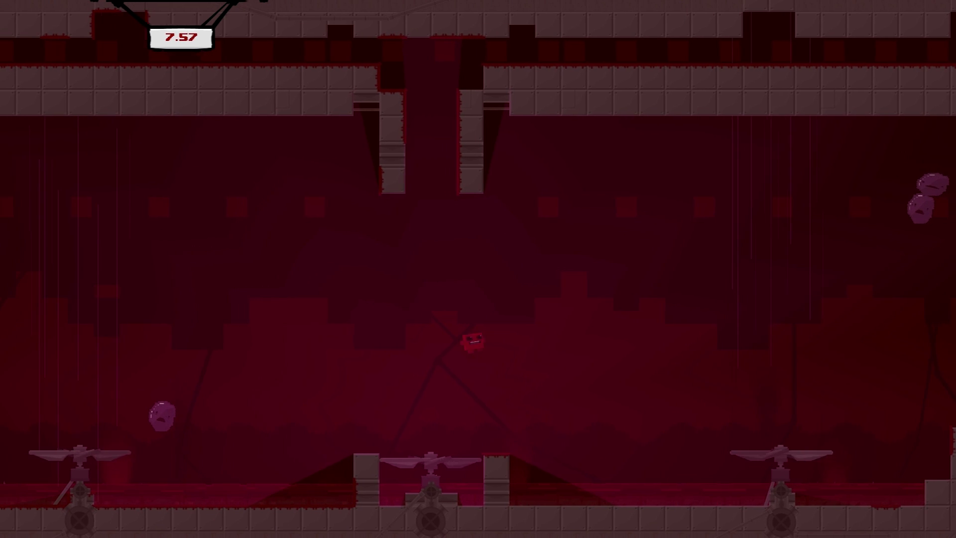
key("space")
key("Right")
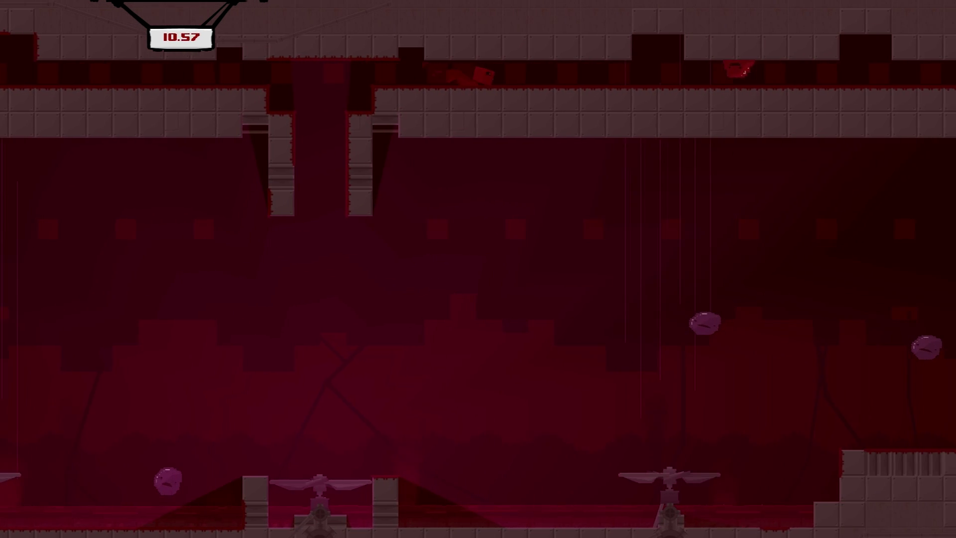
key("Right")
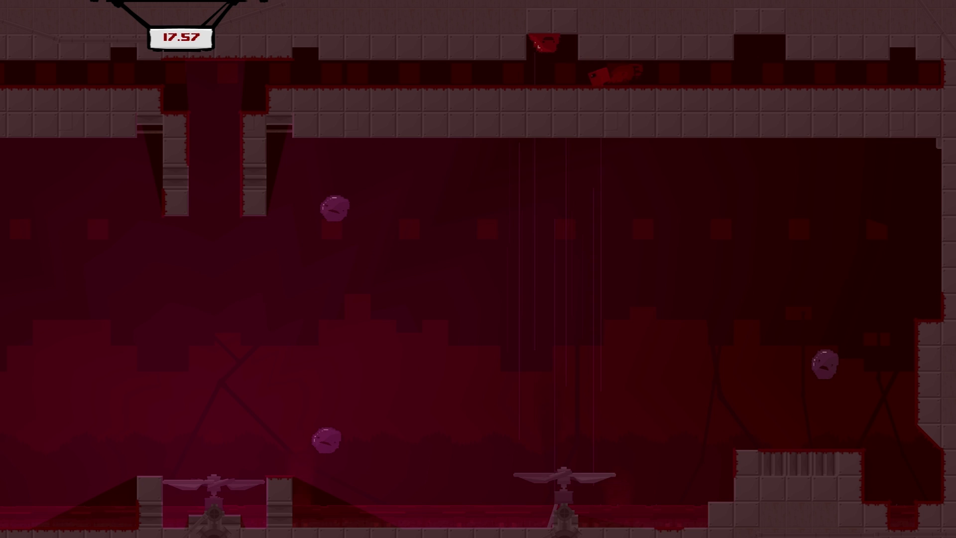
key("Left")
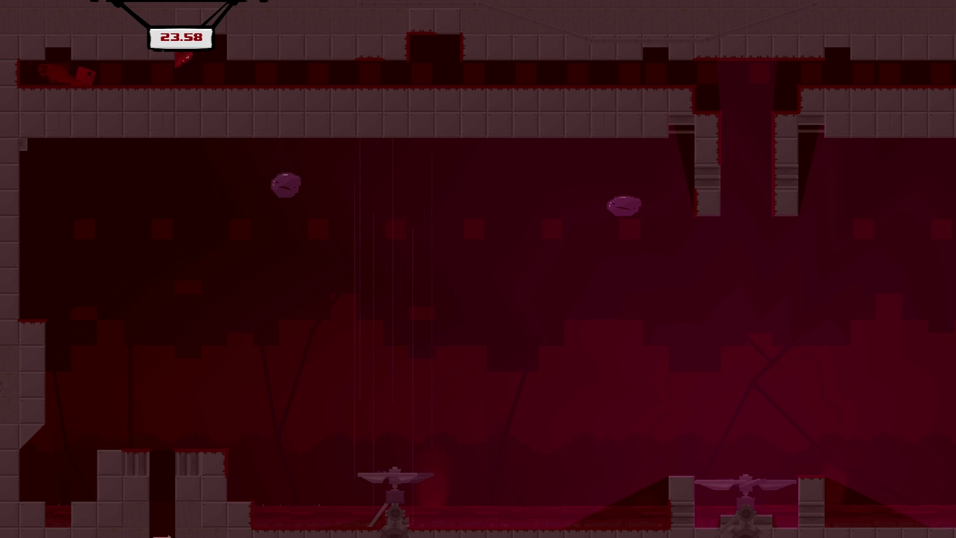
key("Right")
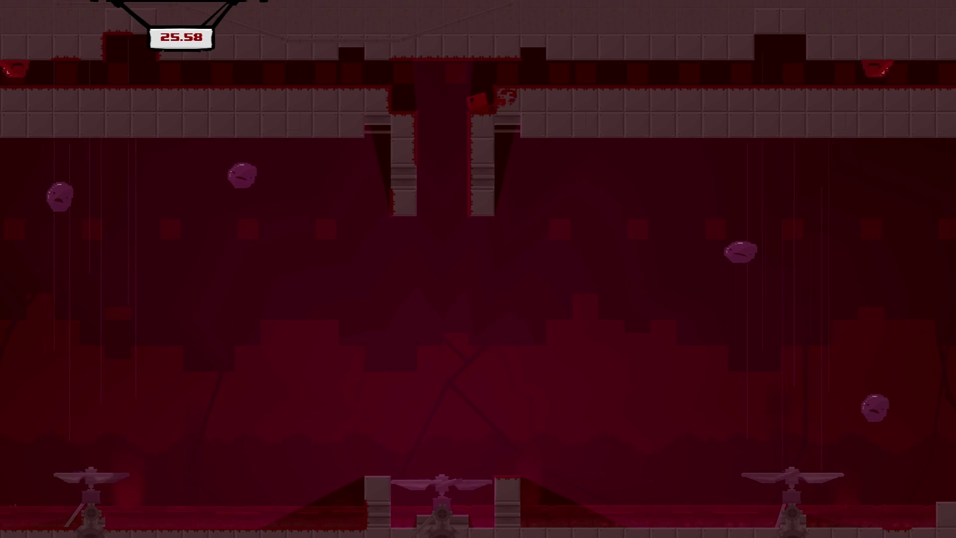
key("Left")
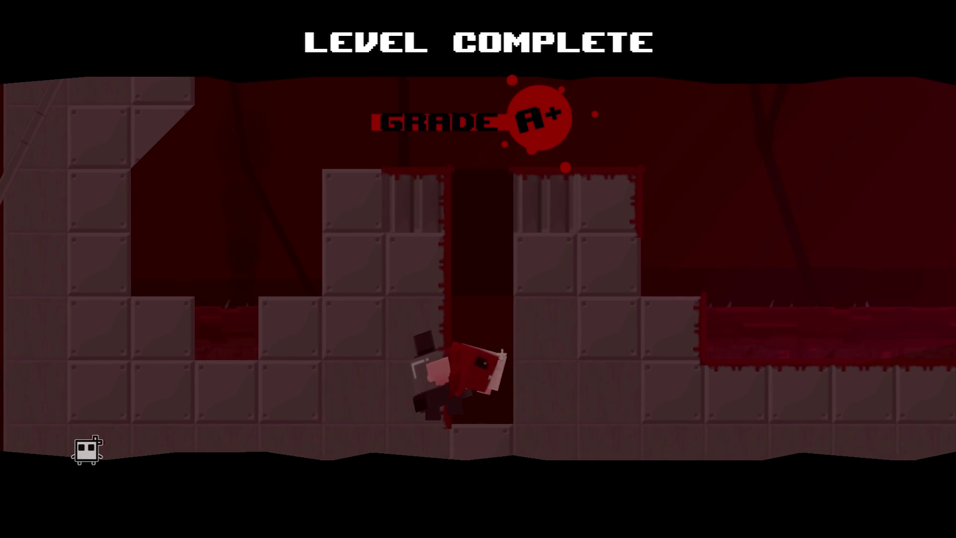
Step: Continue to 2-15 Insurance? and climb the right wall to the small ledge
key("Return")
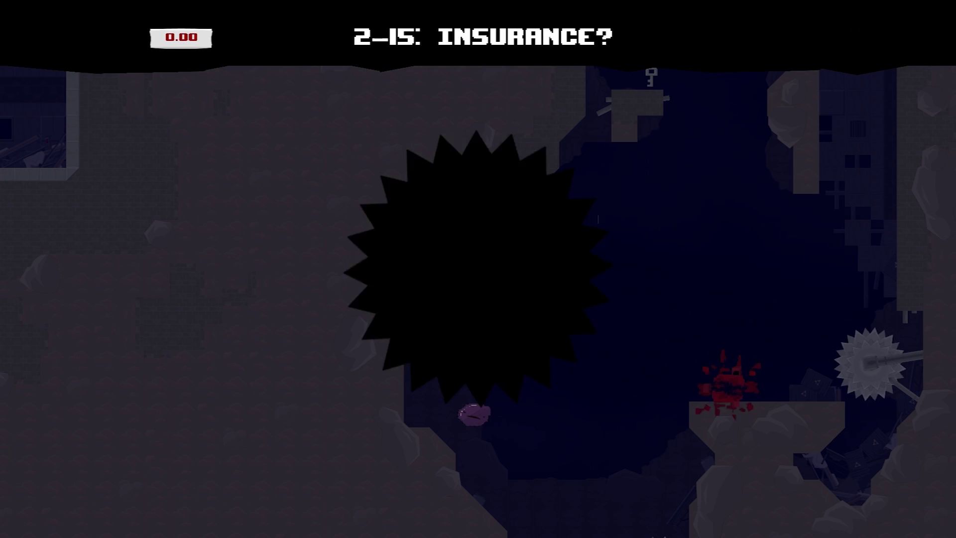
key("Right")
key("space")
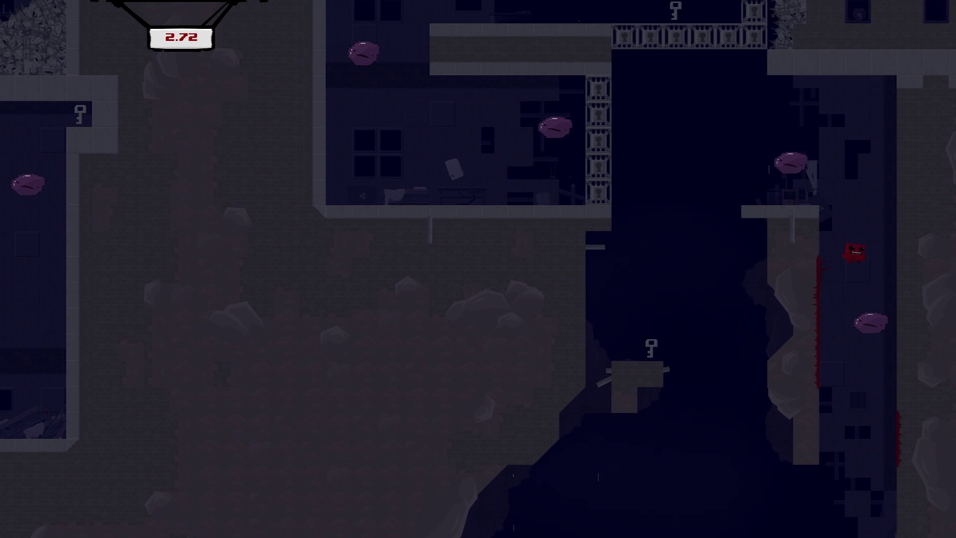
key("Left")
key("space")
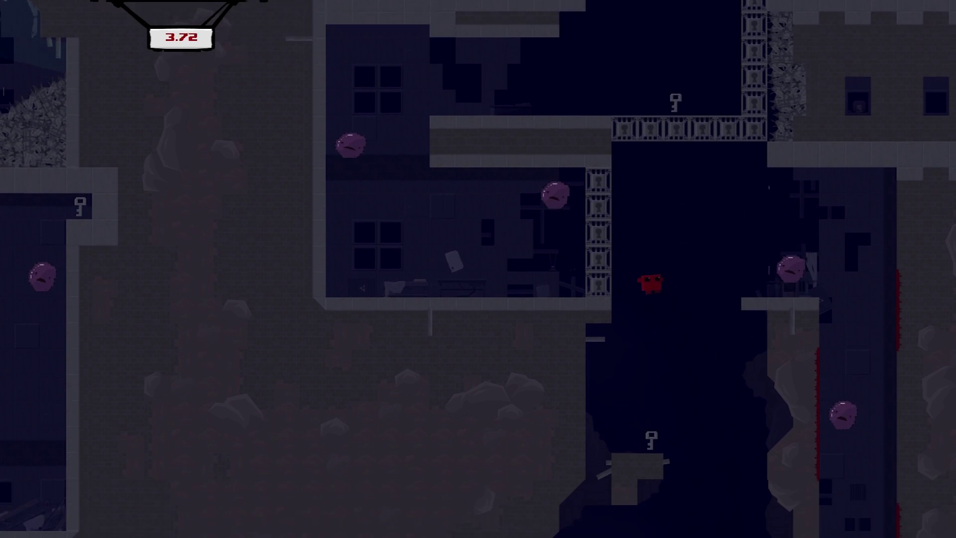
key("Right")
key("space")
Step: Wall-jump up the right shaft and on up the dark shaft
key("Left")
key("space")
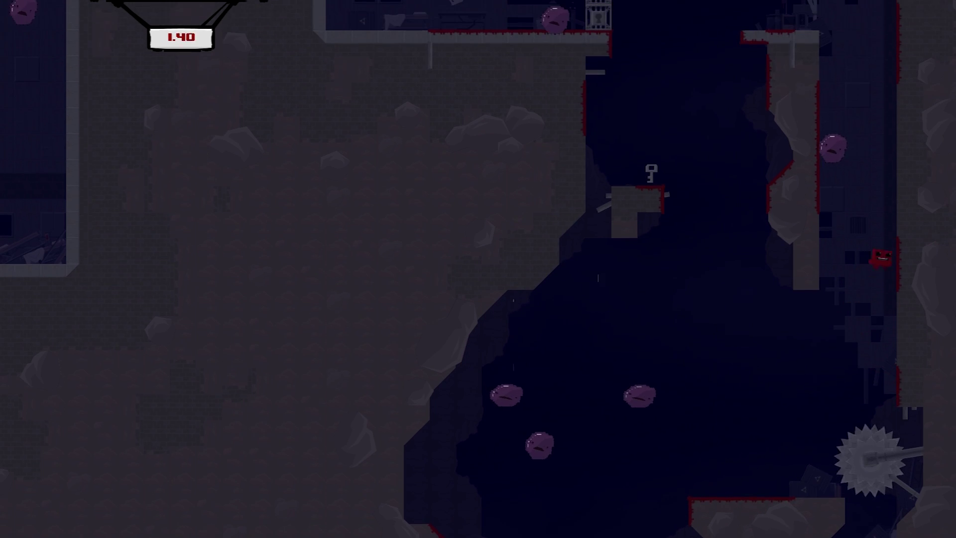
key("space")
key("space")
key("Left")
key("Left")
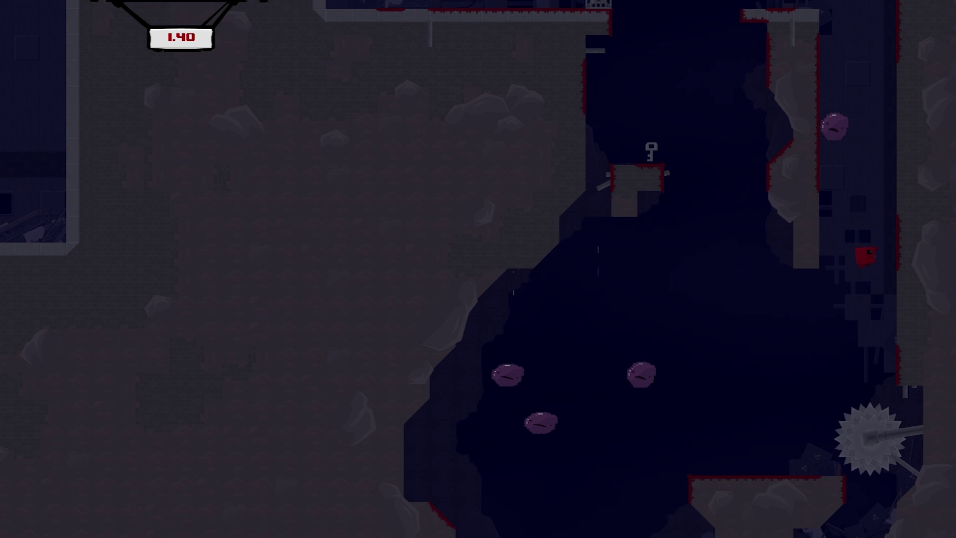
key("space")
key("space")
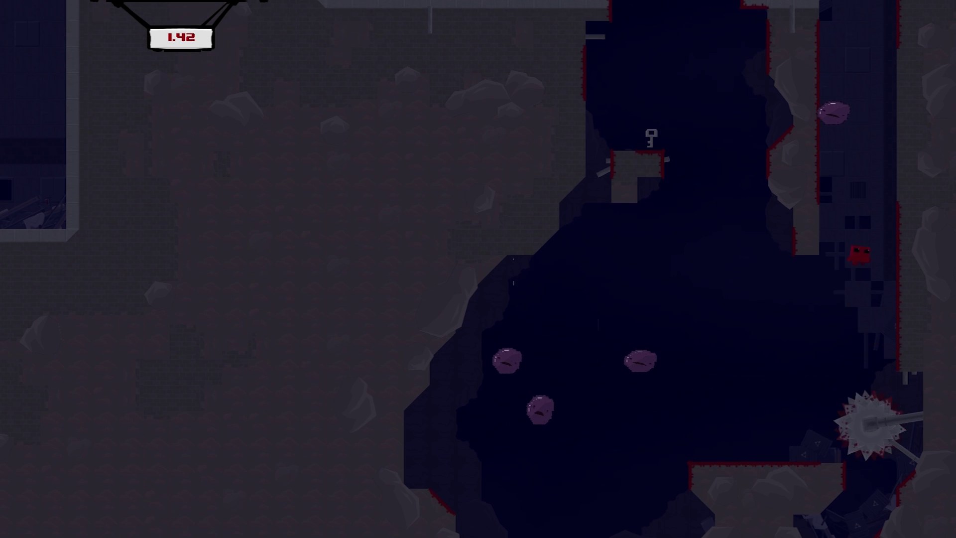
key("space")
key("space")
Step: Steer down the shaft onto the left ledge, then climb across to the right wall
key("Left")
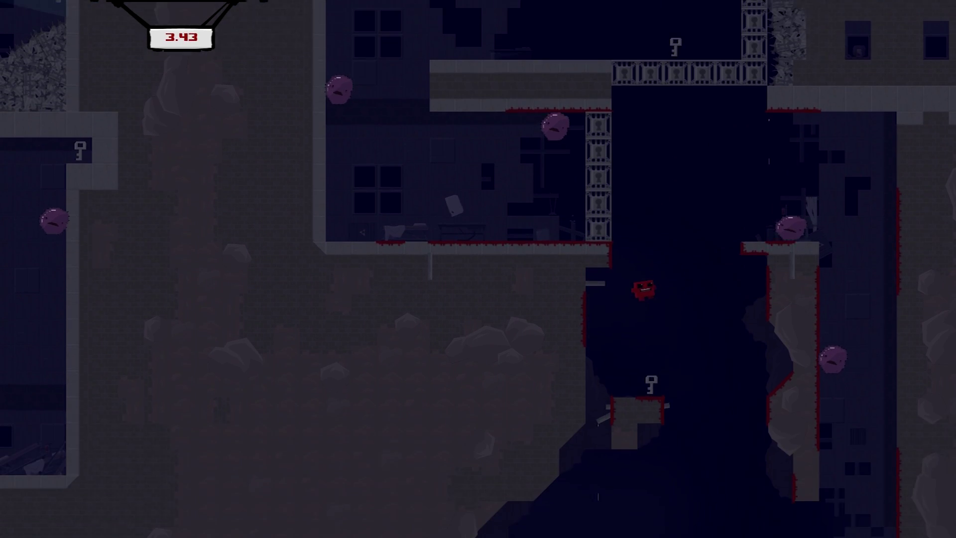
key("Right")
key("Left")
key("space")
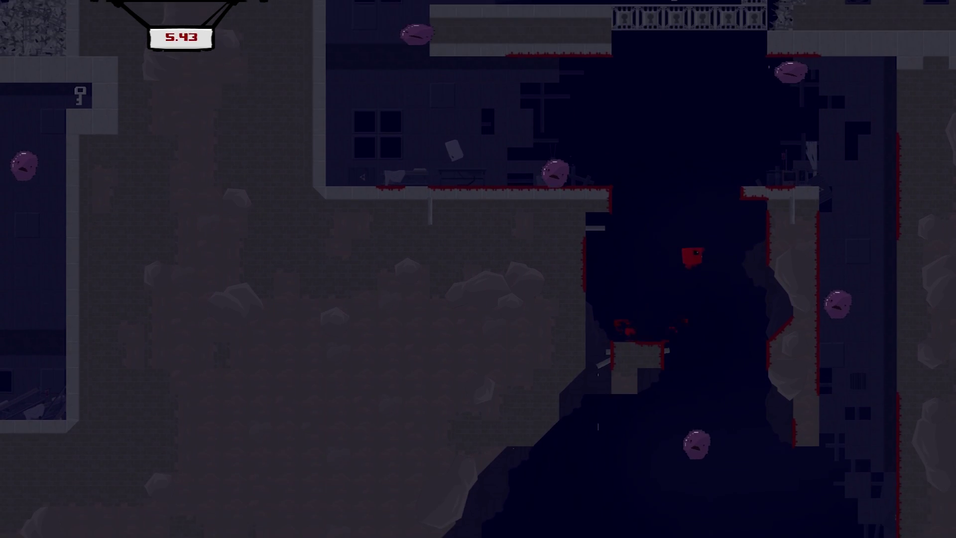
key("Left")
key("space")
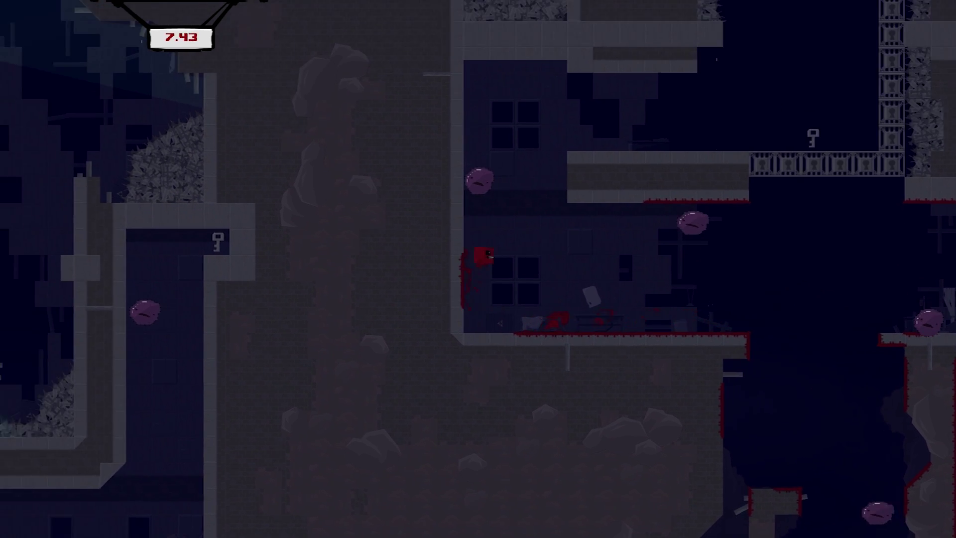
key("space")
key("Right")
Step: Wall-jump between the shaft walls, then drop onto the lower ledge
key("space")
key("space")
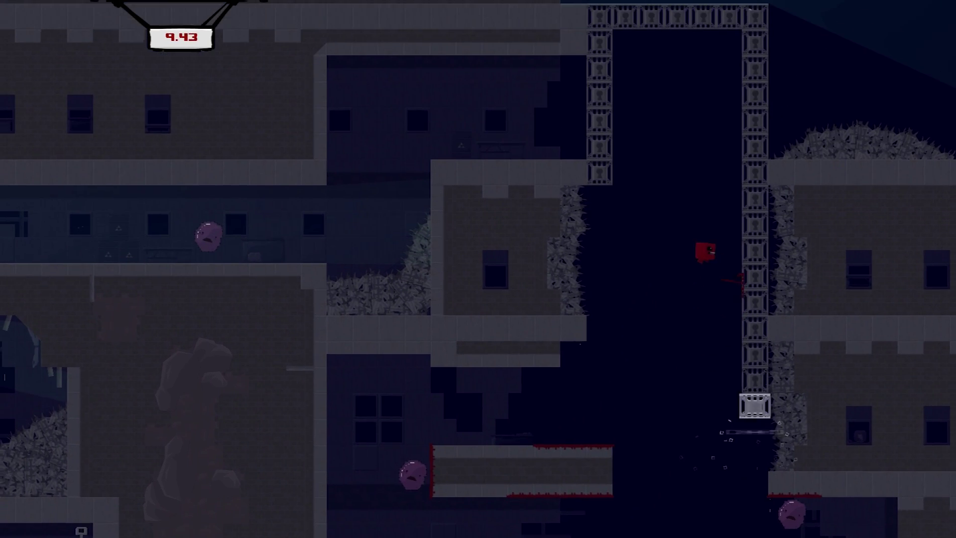
key("space")
key("Left")
key("space")
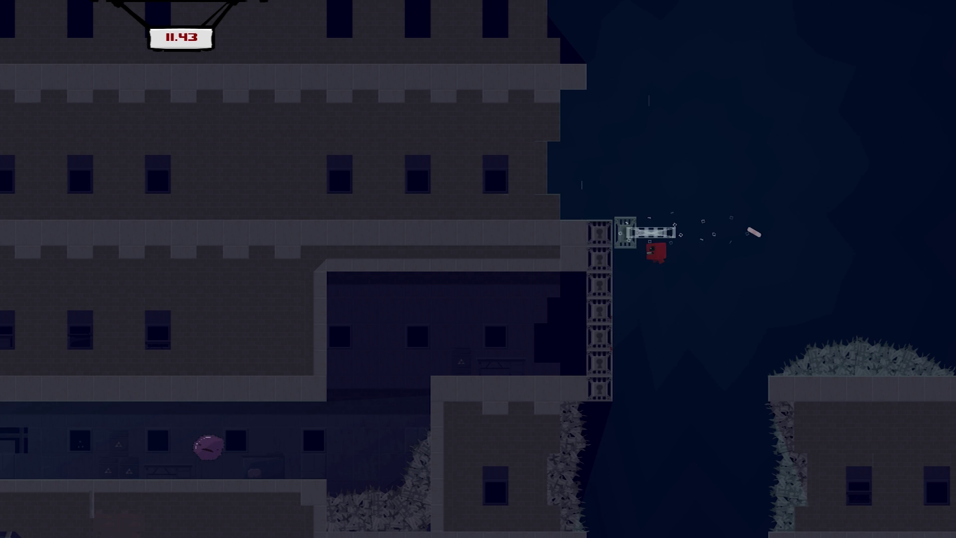
key("space")
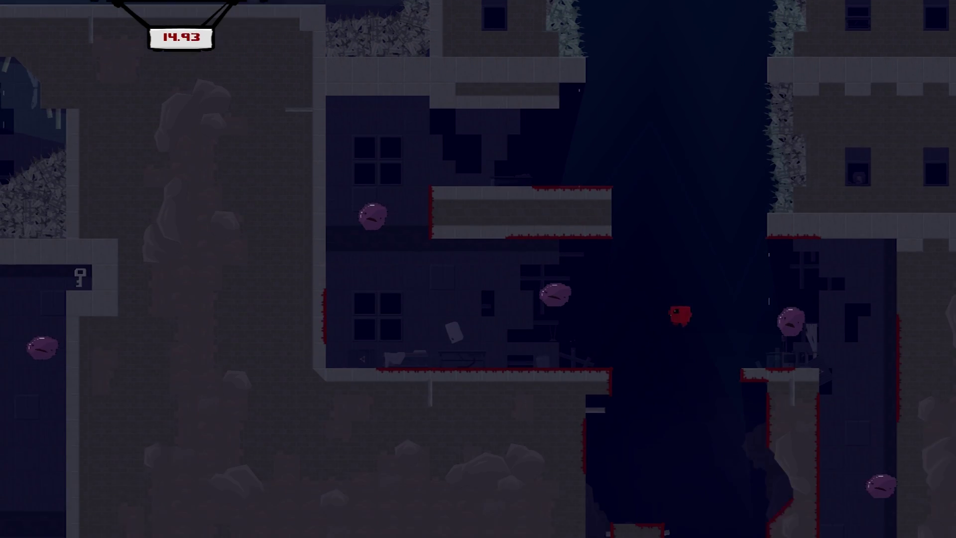
key("Left")
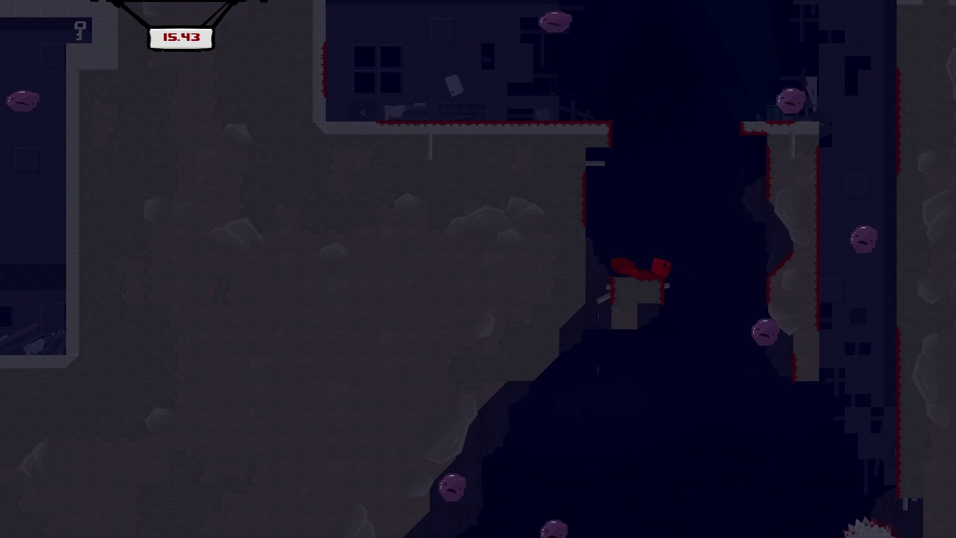
key("Right")
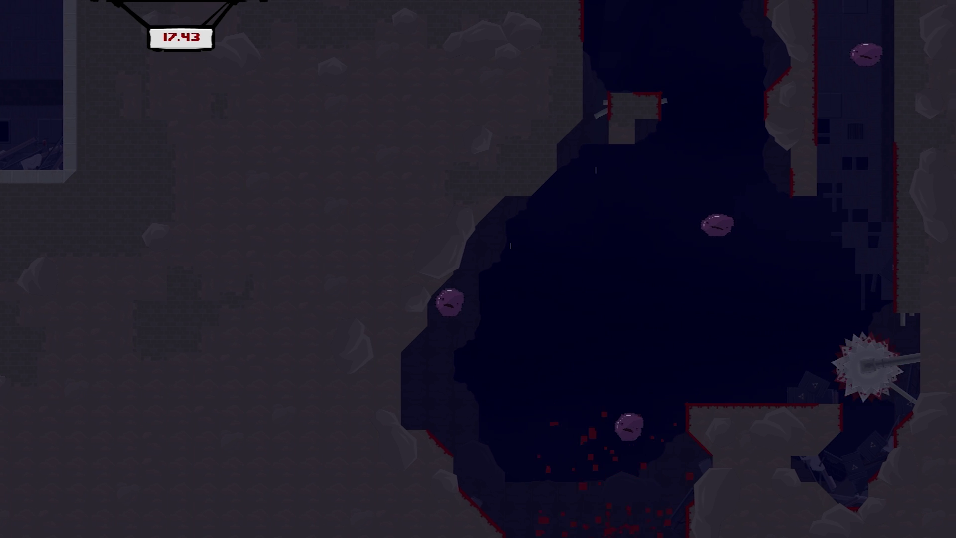
Step: From the start, climb the right wall and cross into the central shaft's left ledge
key("Right")
key("space")
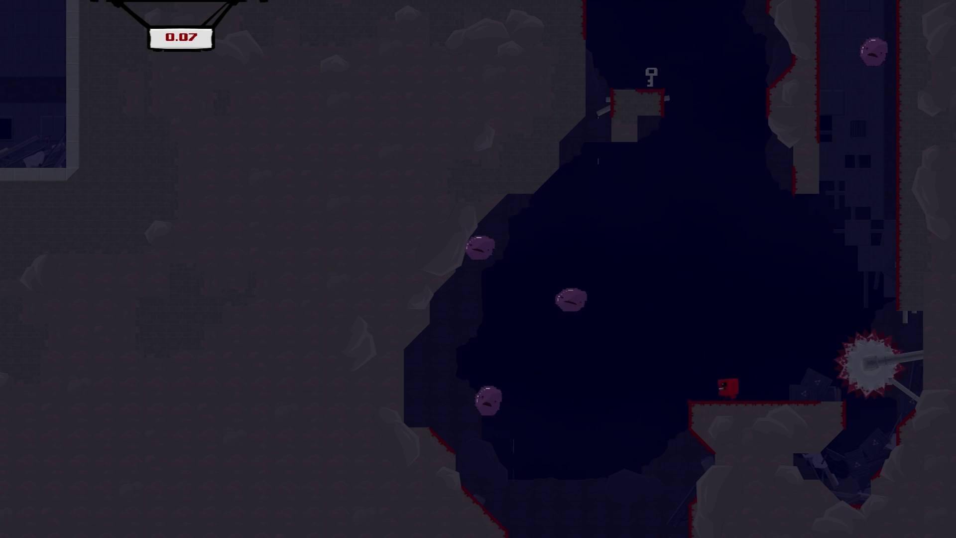
key("space")
key("space")
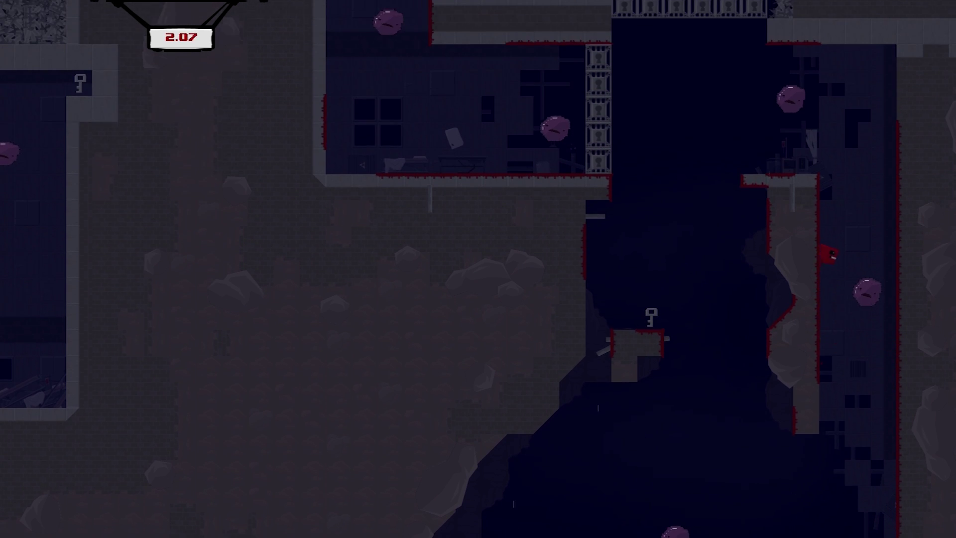
key("space")
key("Left")
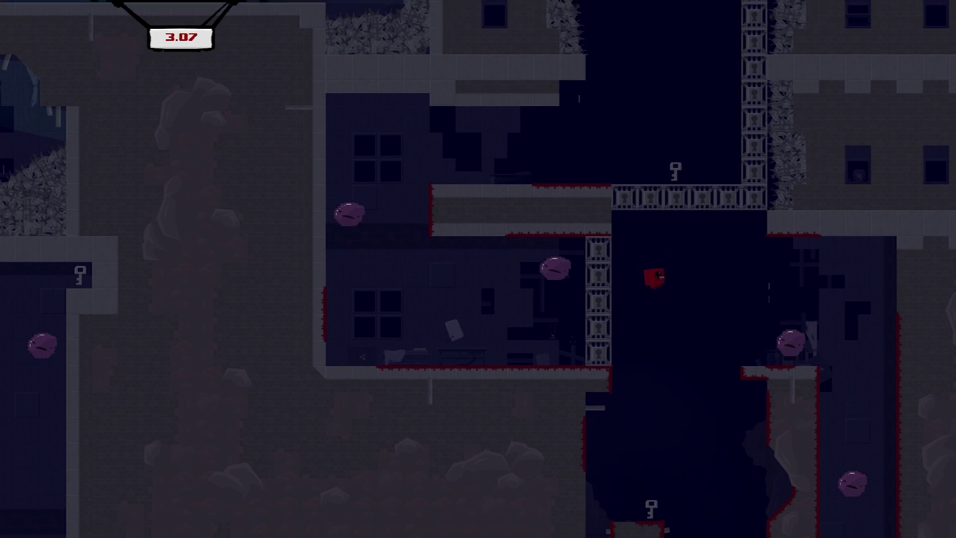
key("space")
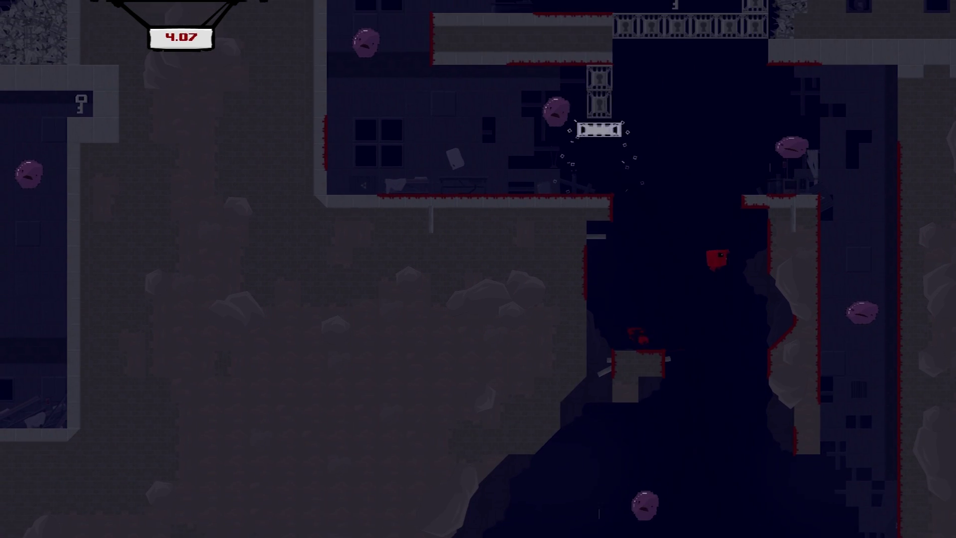
key("Left")
key("Left")
Step: Wall-jump up the central shaft to cling to its left wall
key("Right")
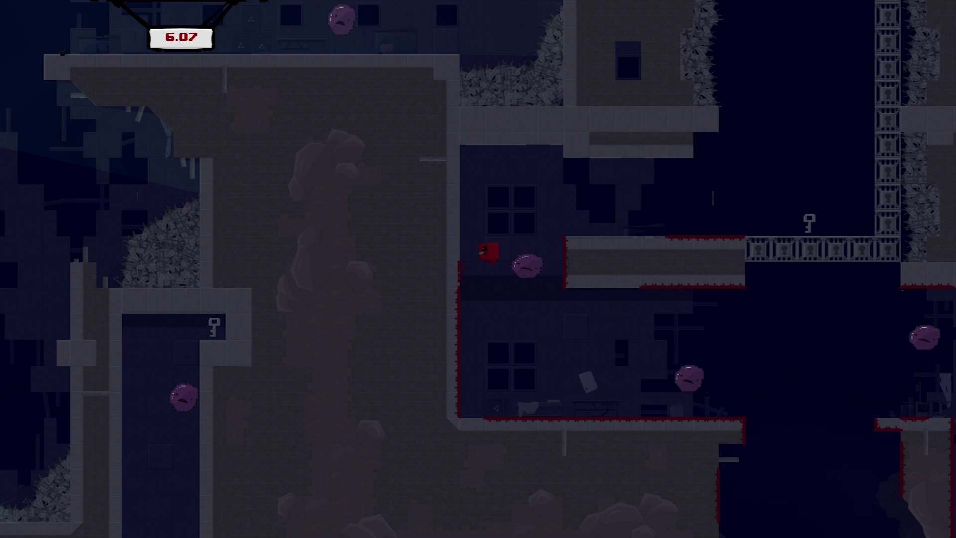
key("space")
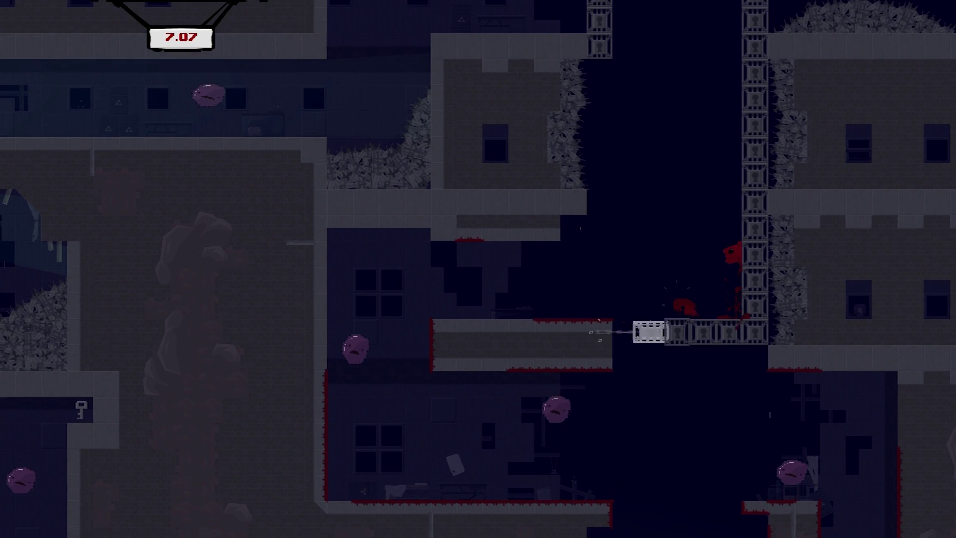
key("space")
key("space")
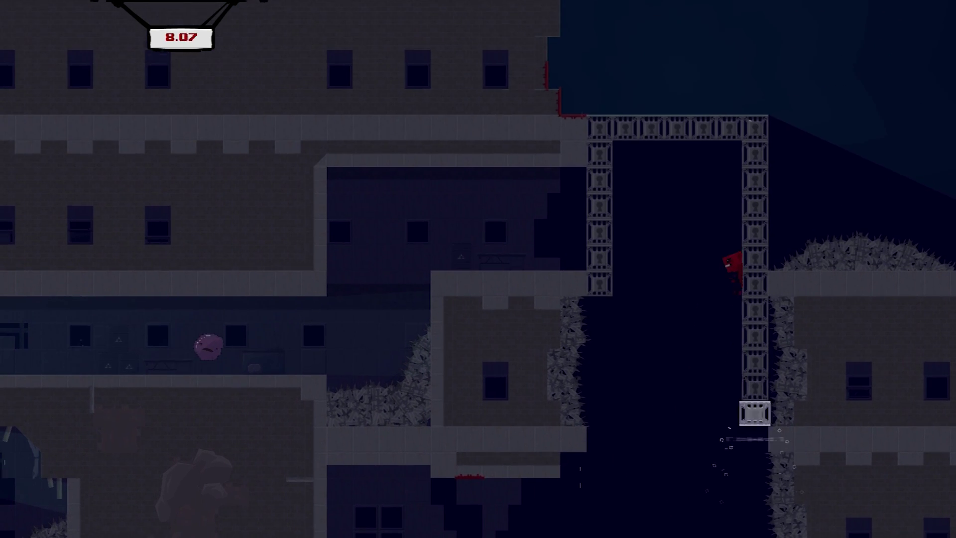
key("space")
key("Left")
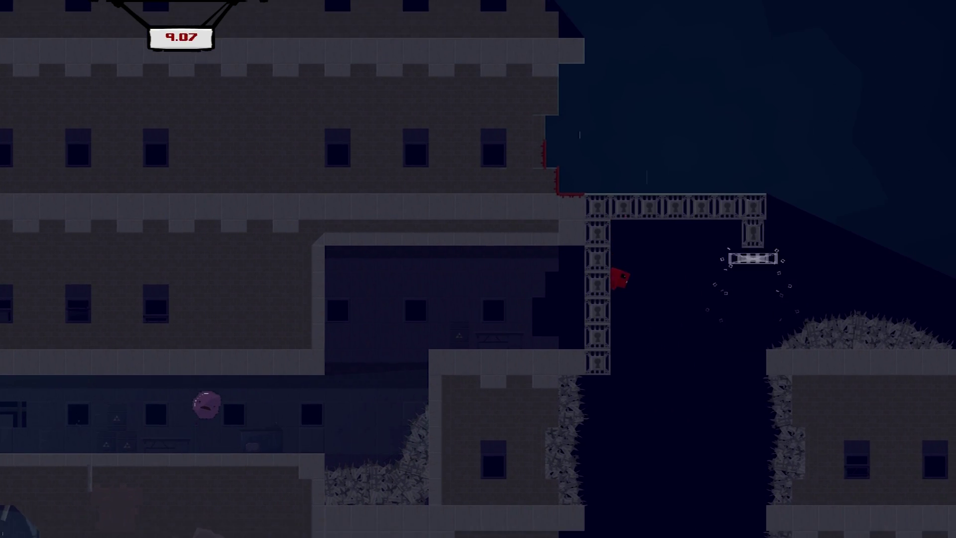
key("space")
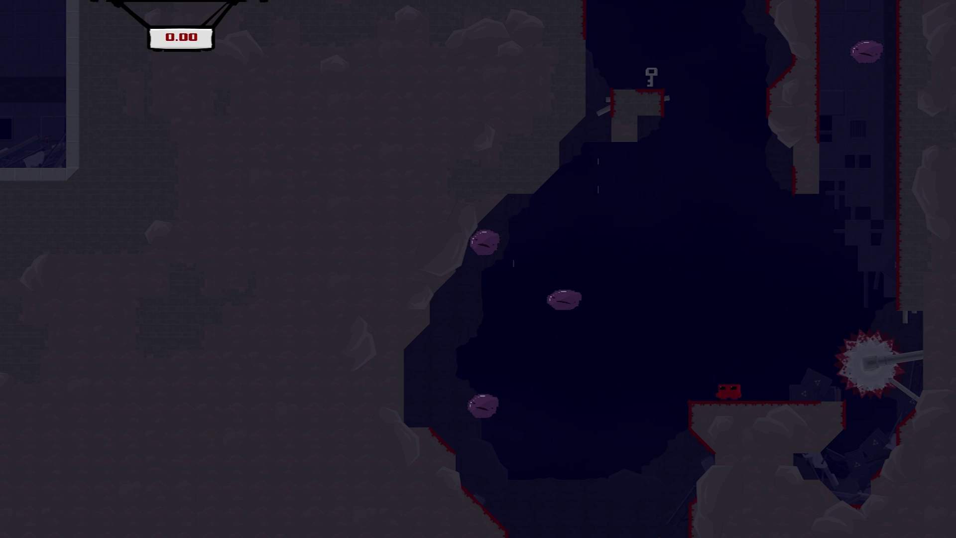
Step: After respawning, climb the right wall and pass through the central shaft into the dark building
key("space")
key("space")
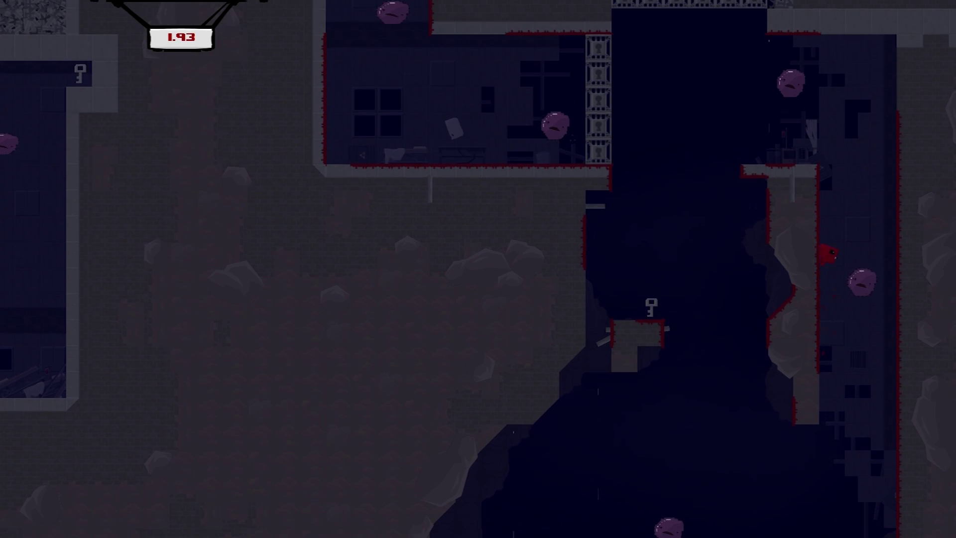
key("space")
key("Left")
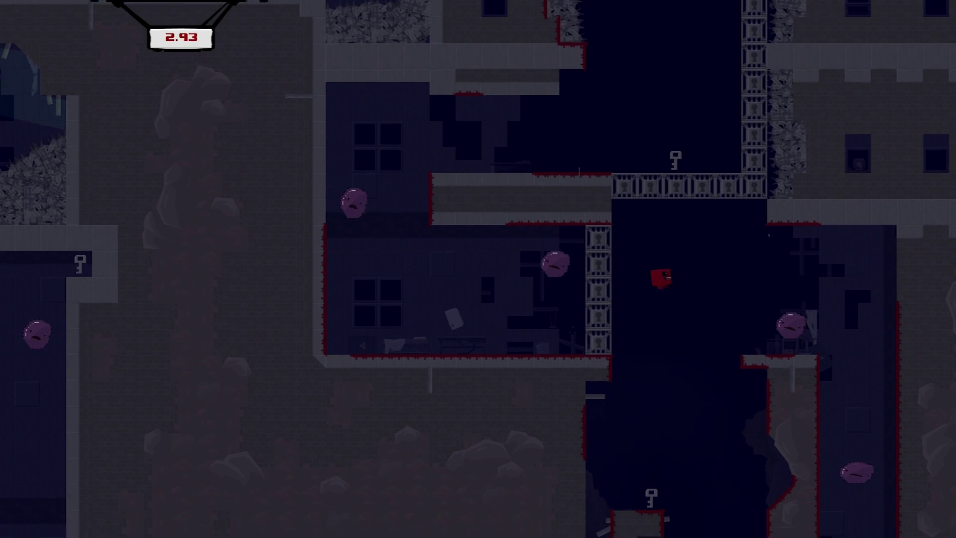
key("space")
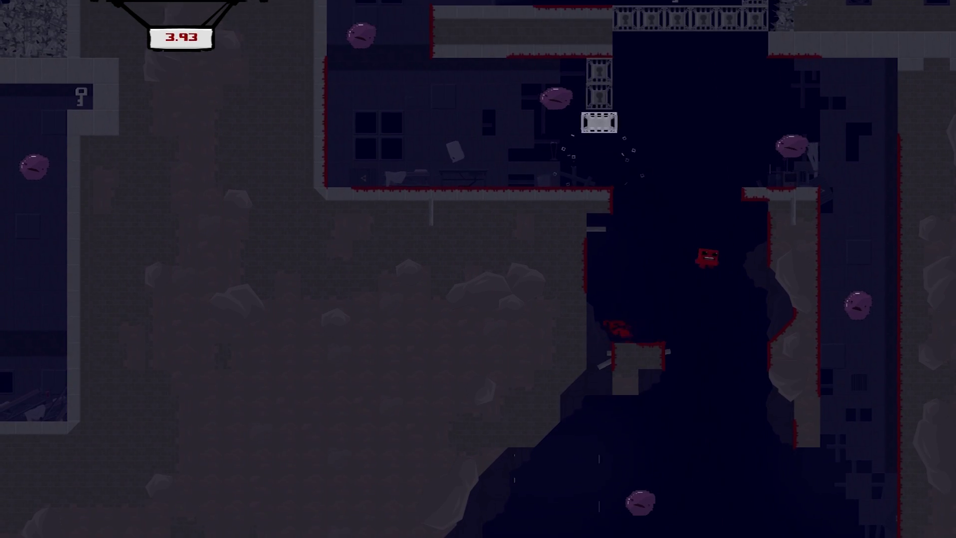
key("Left")
key("Left")
Step: Leap to the bridge by the key, climb the shaft, then run out through the lower corridor
key("space")
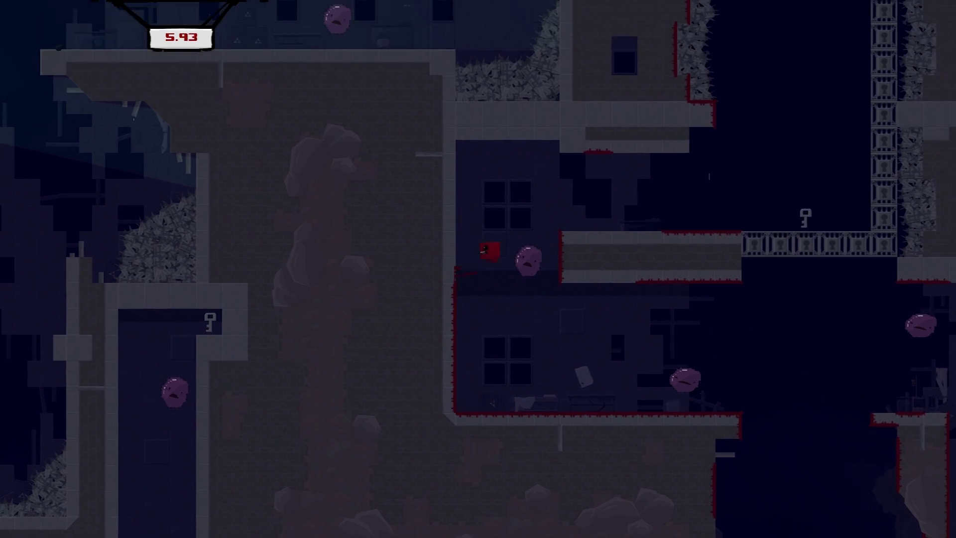
key("Right")
key("space")
key("space")
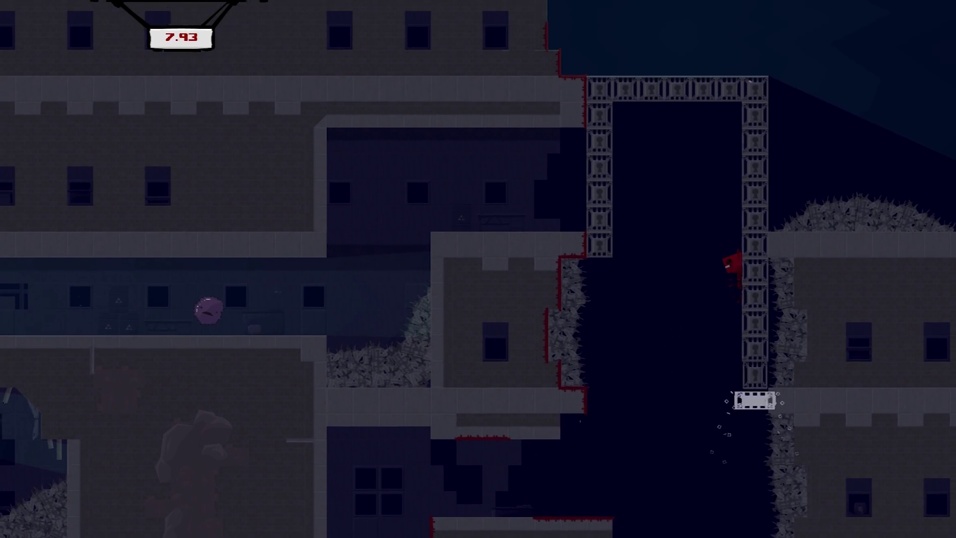
key("Left")
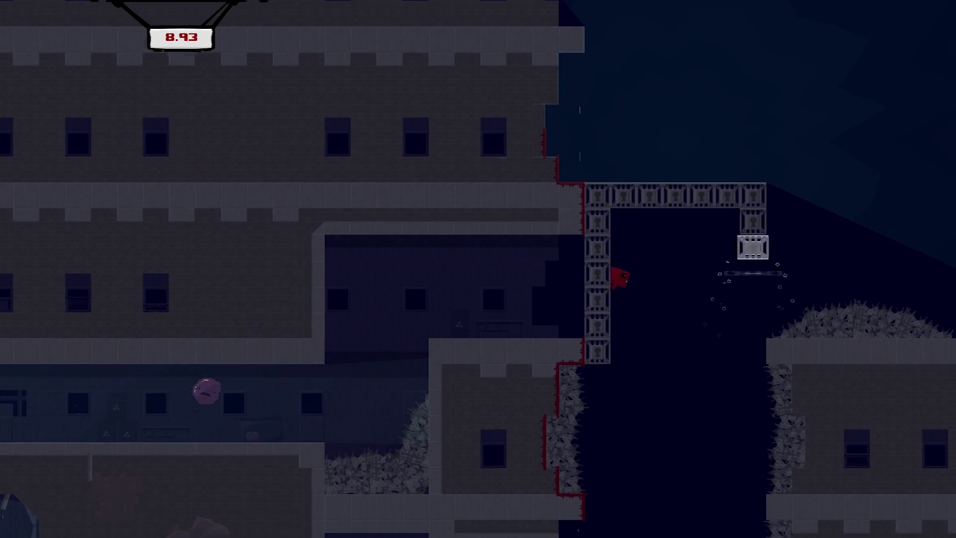
key("space")
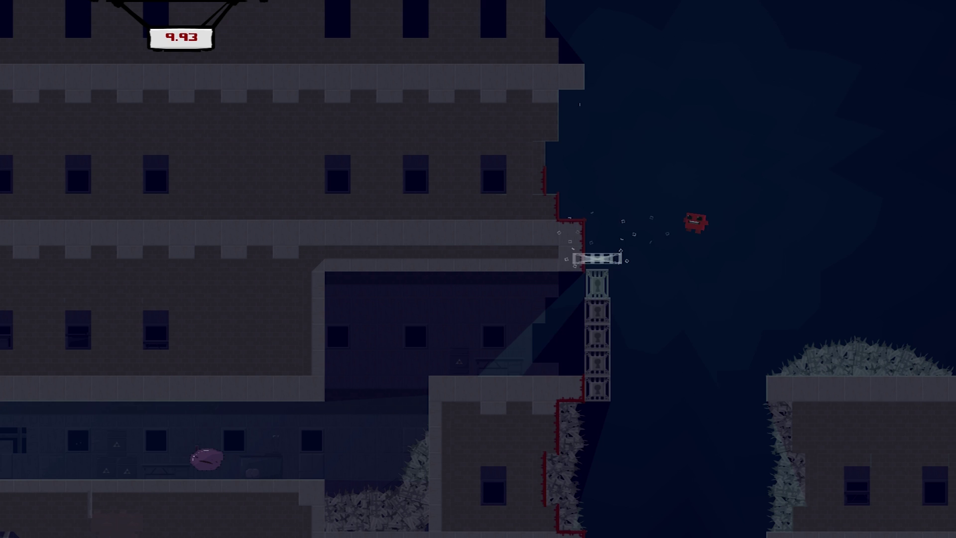
key("Left")
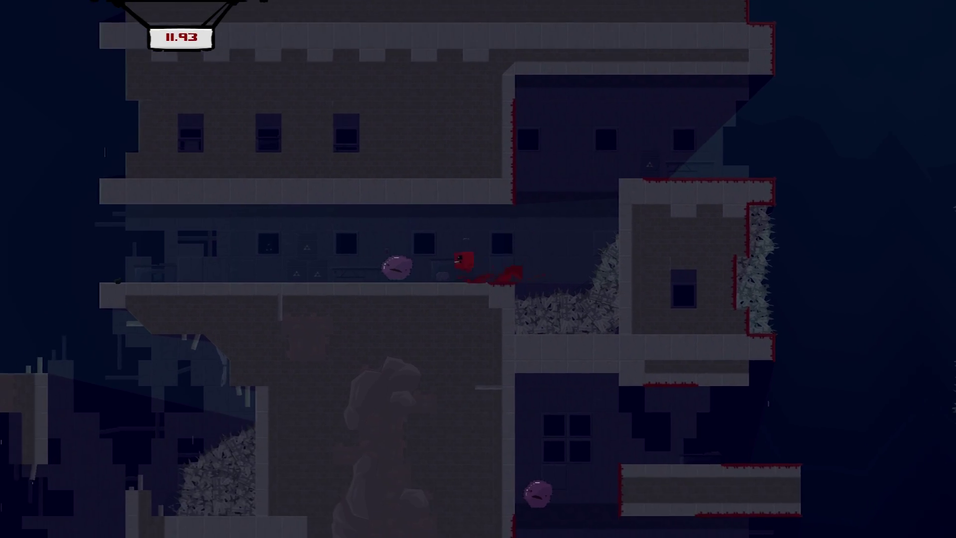
key("Left")
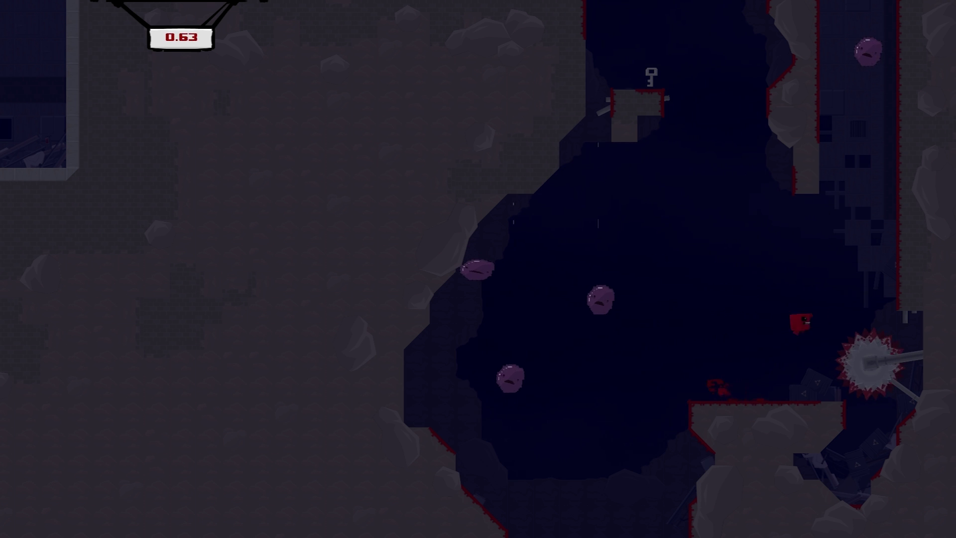
Step: Climb the right shaft, run the key ledge, and wall-jump up to the top ledge
key("space")
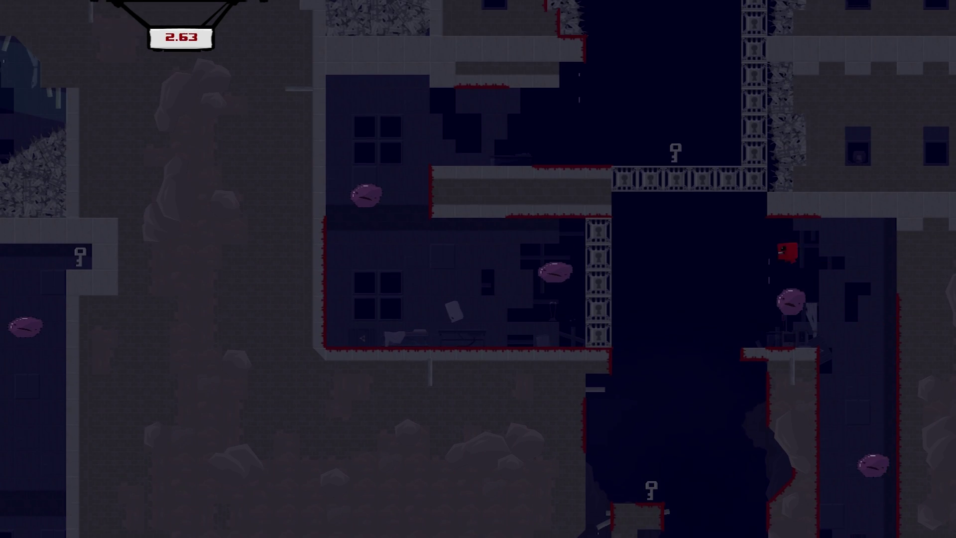
key("Left")
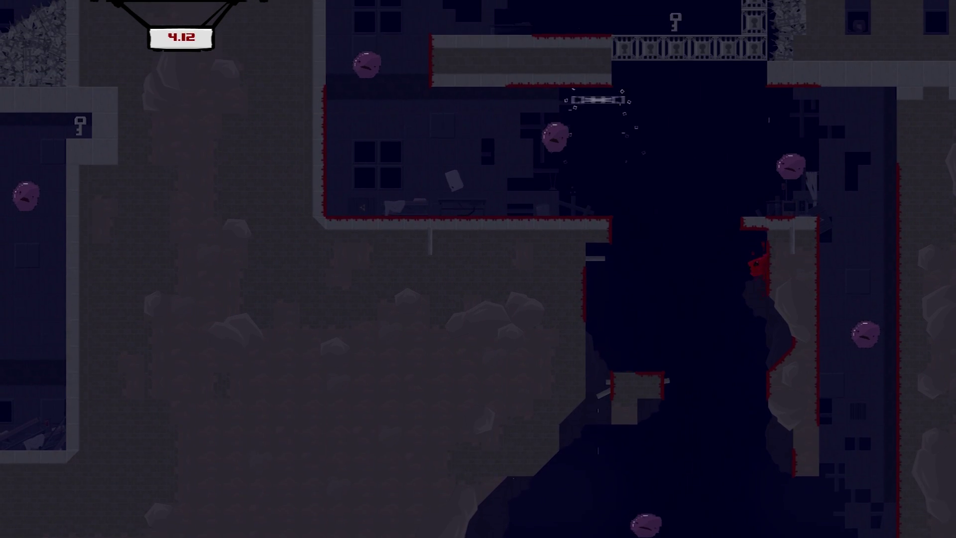
key("Left")
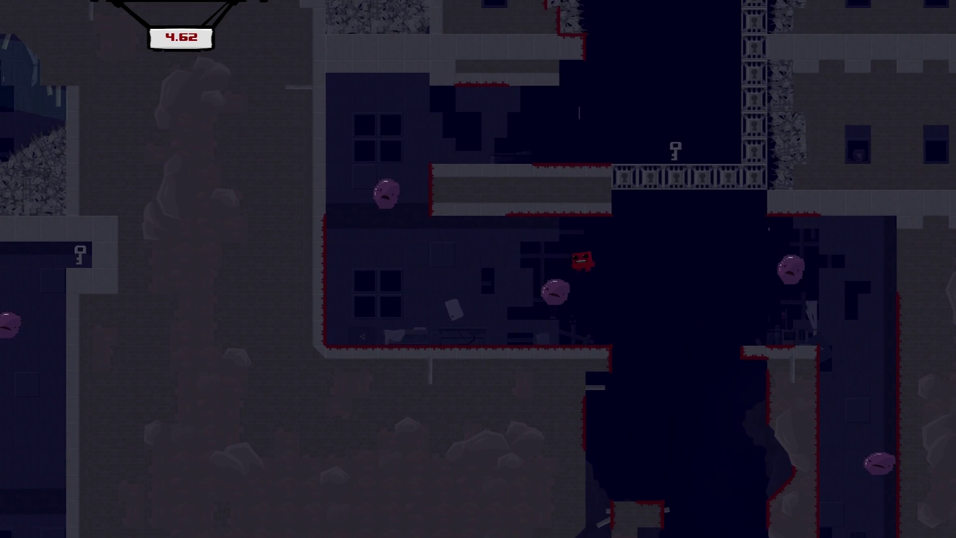
key("space")
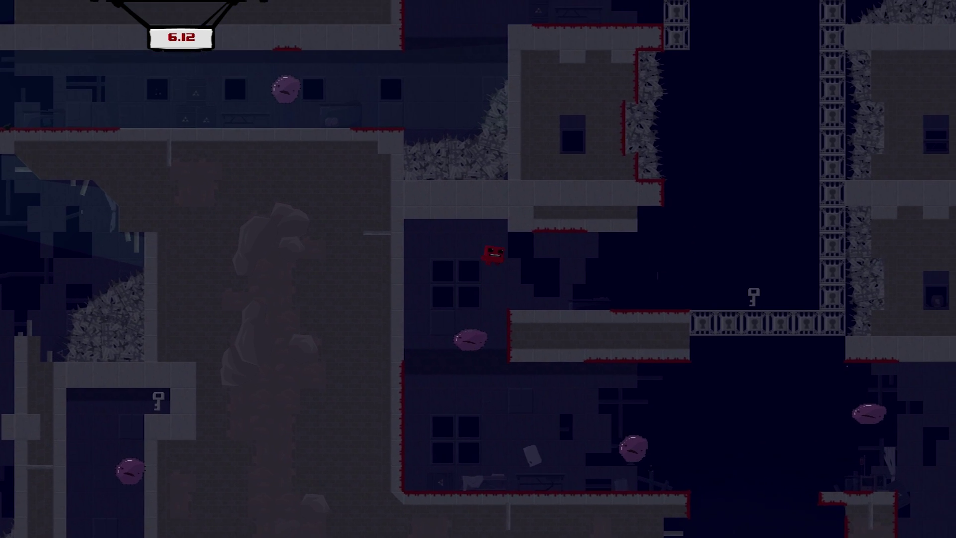
key("Right")
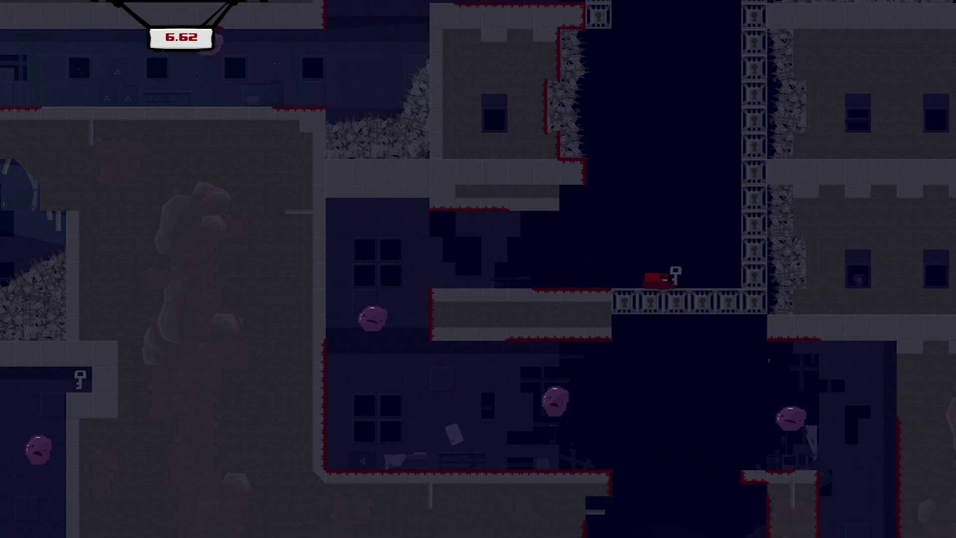
key("space")
key("Left")
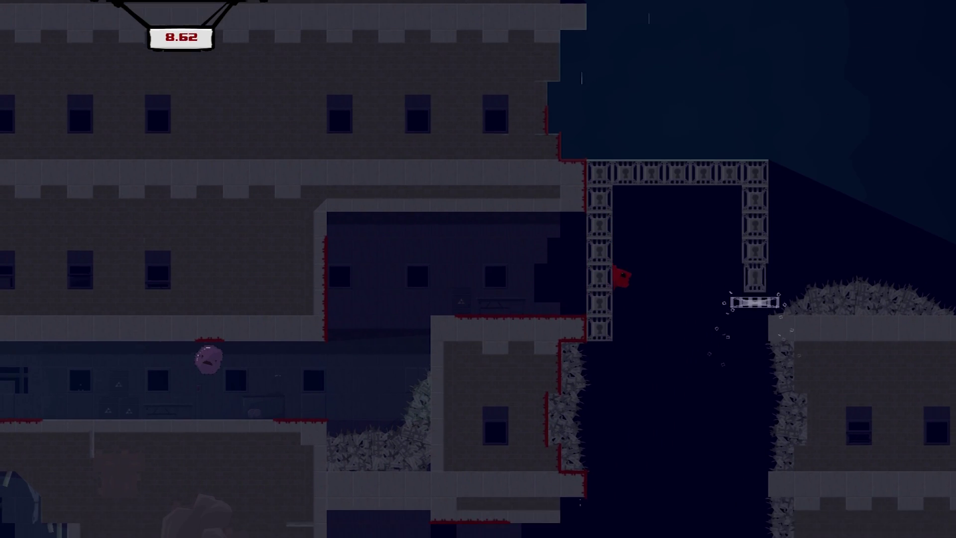
key("Right")
key("space")
Step: Drop through the dark shaft and lower corridor to reach Bandage Girl
key("Left")
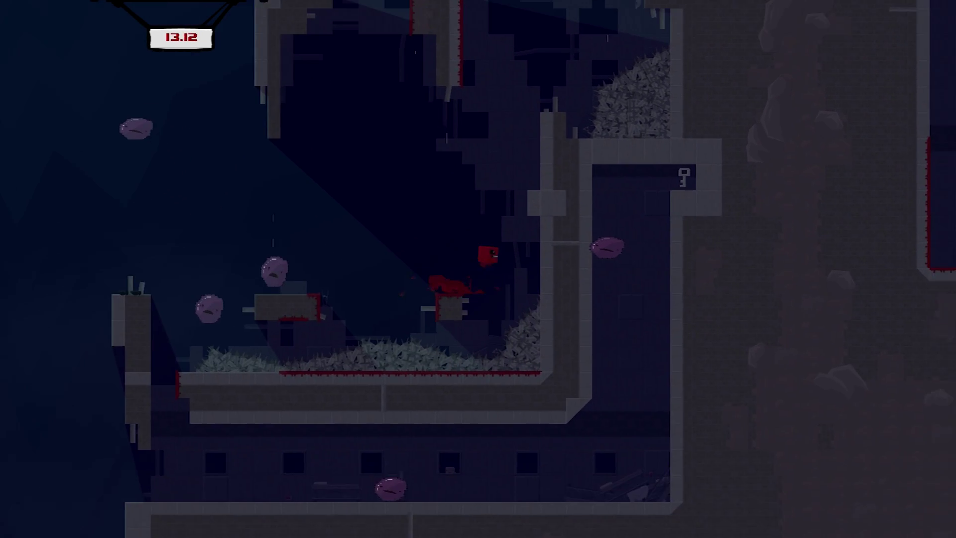
key("Right")
key("Left")
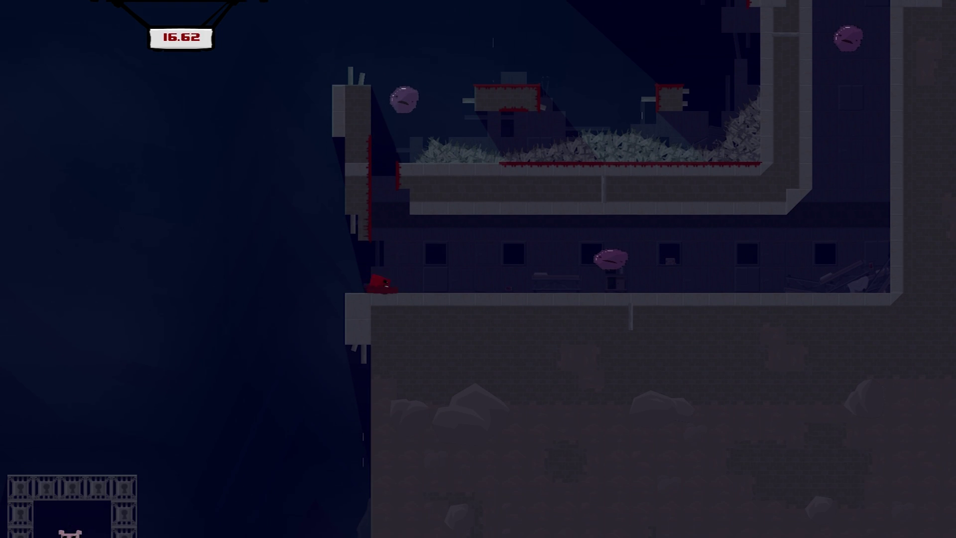
key("Right")
key("space")
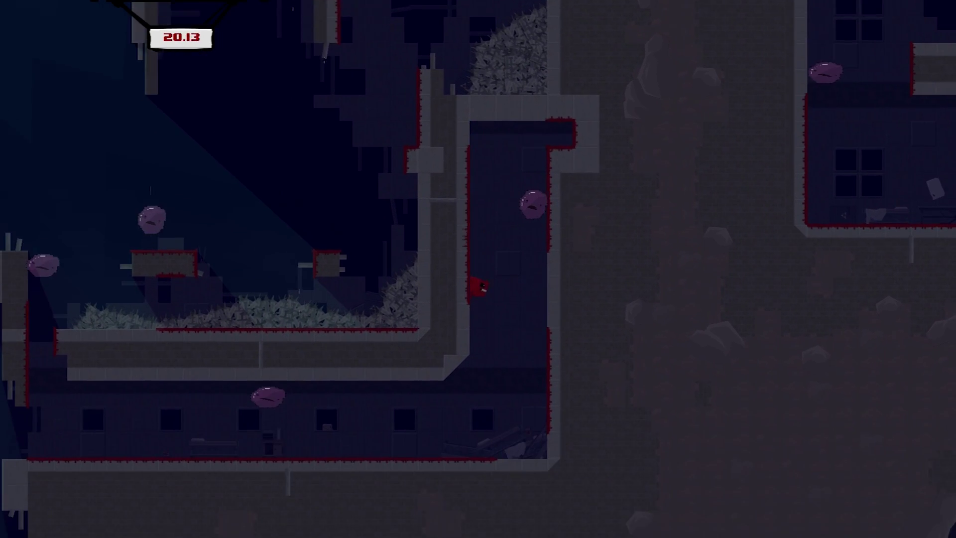
key("Left")
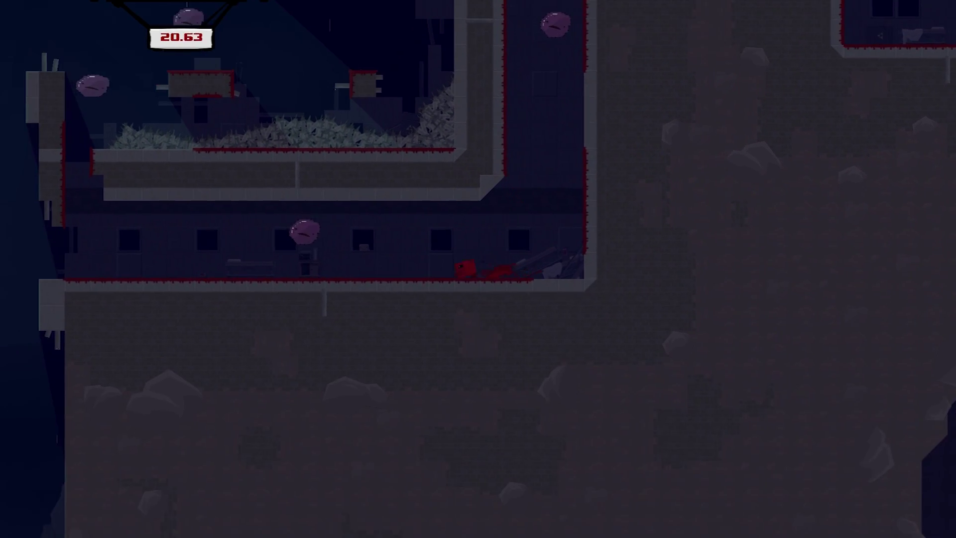
key("Left")
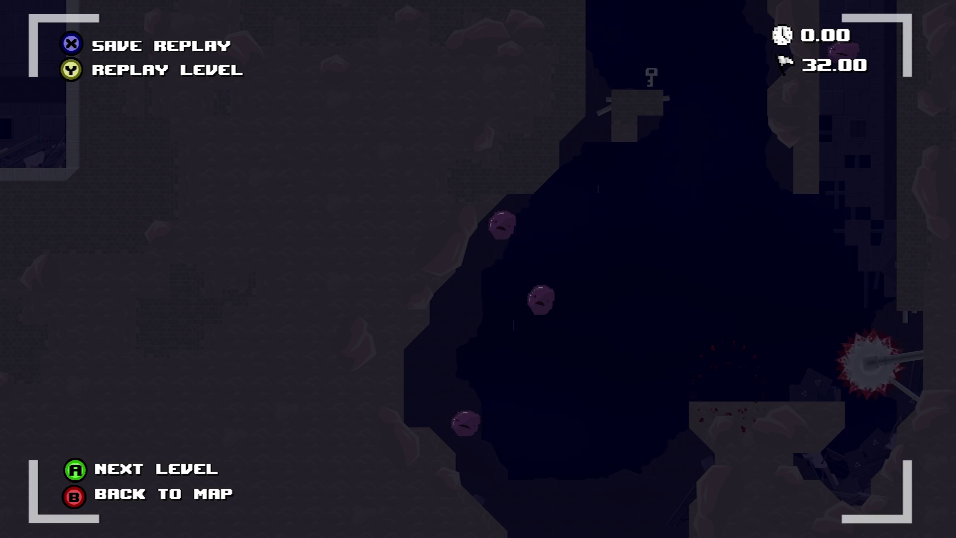
Step: Move to the next level and make repeated runs right along the corridor
key("Return")
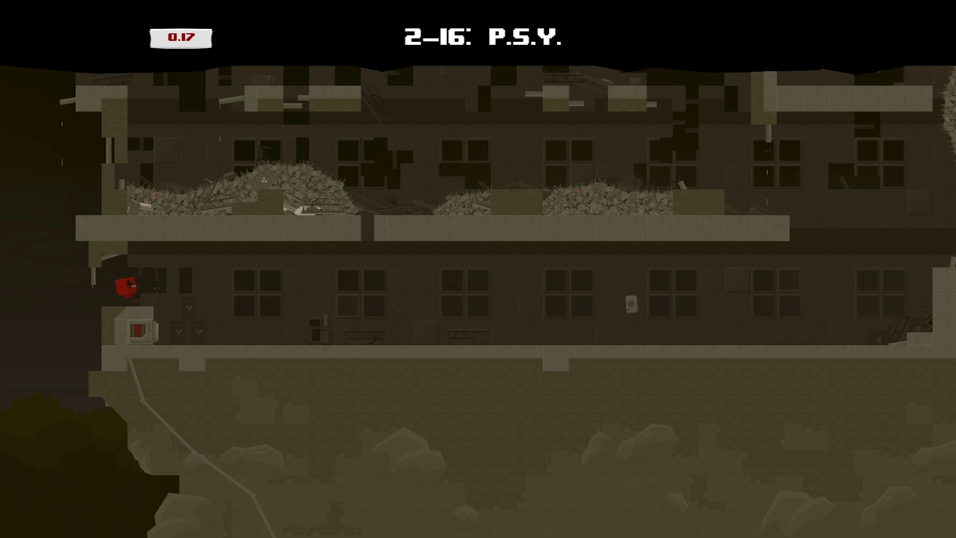
key("Right")
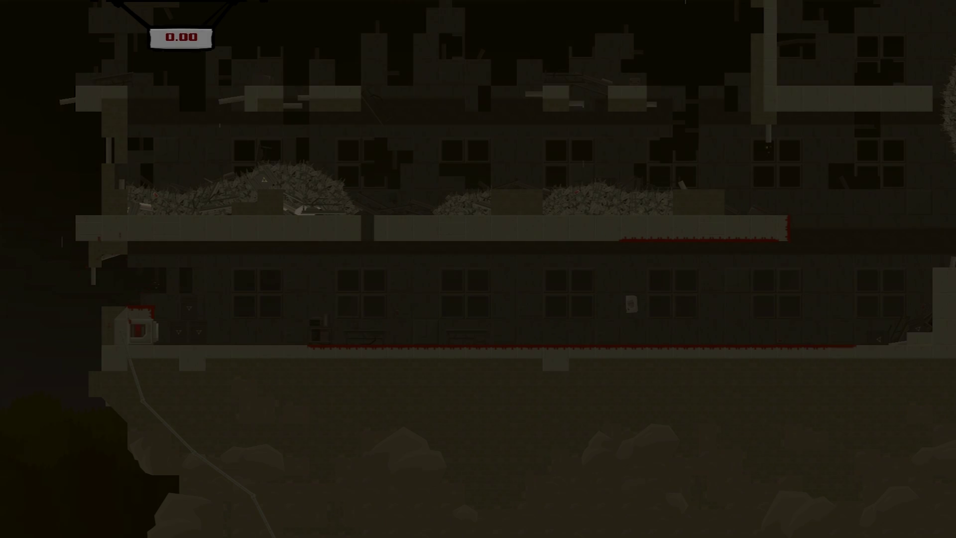
key("Right")
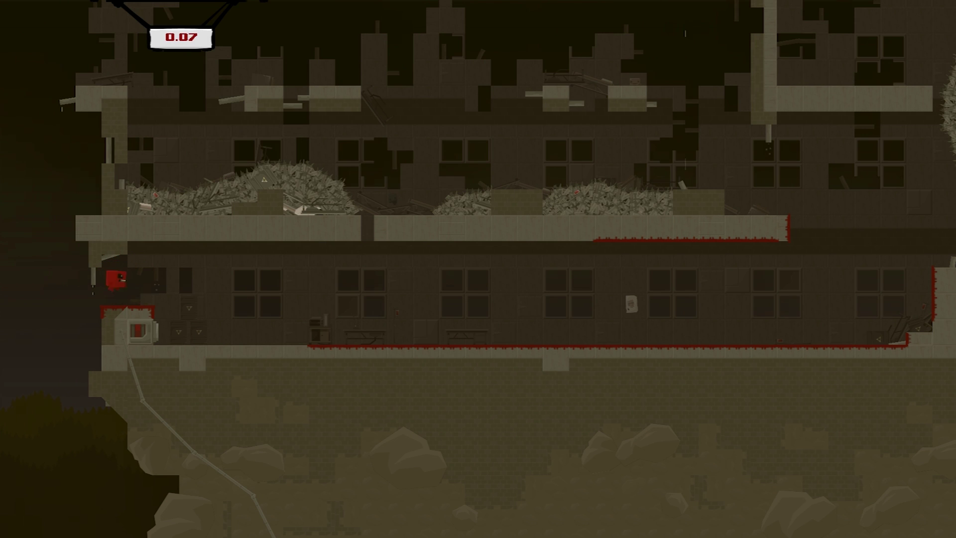
key("Right")
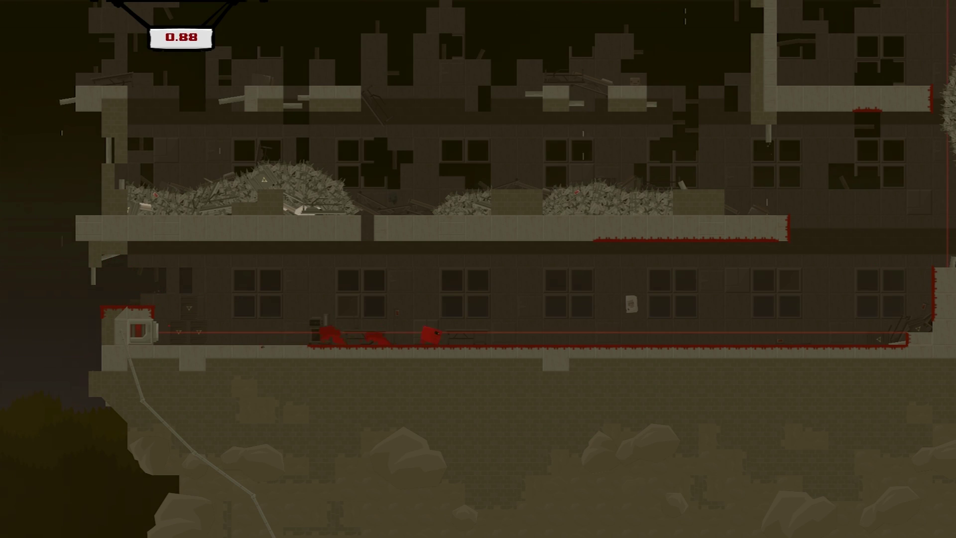
key("Right")
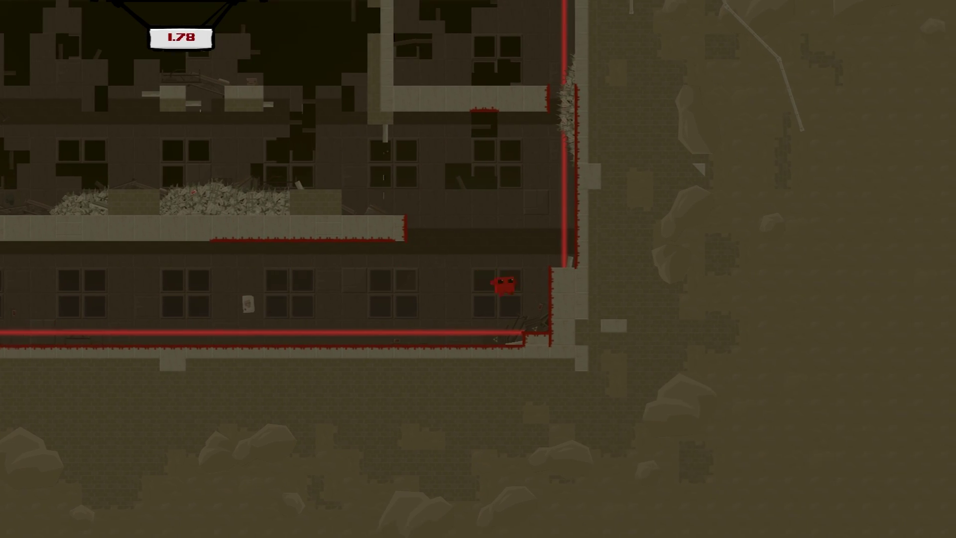
Step: Wall-jump onto the upper ledge block, then run right and drop into the corridor
key("space")
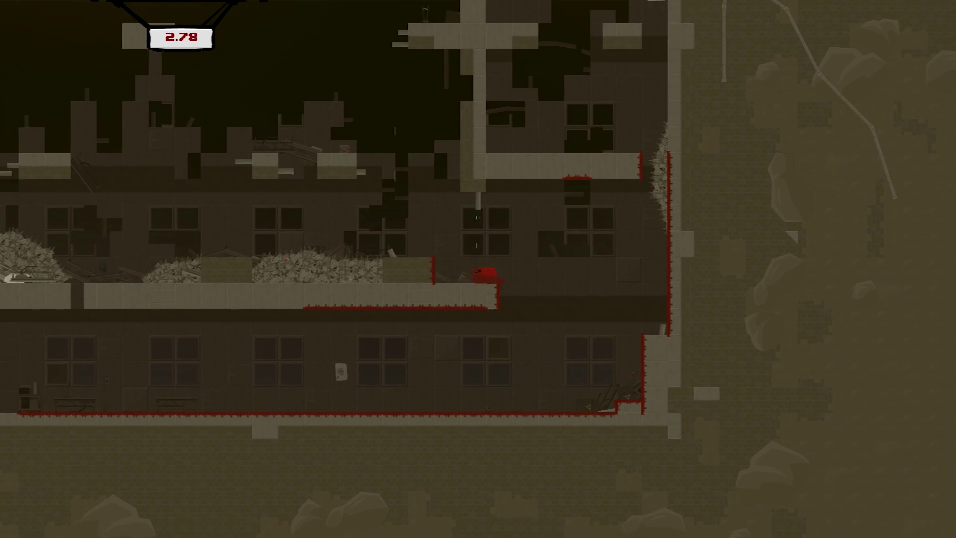
key("space")
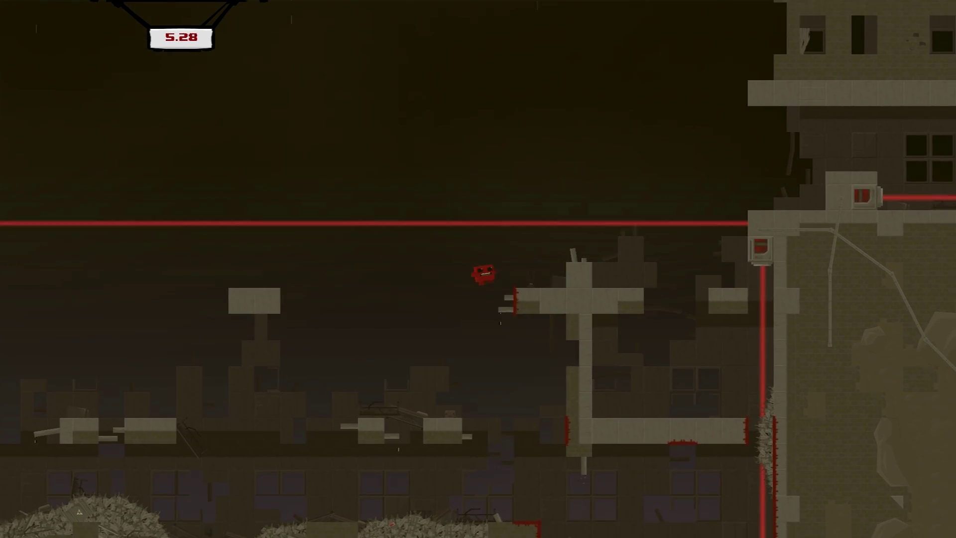
key("space")
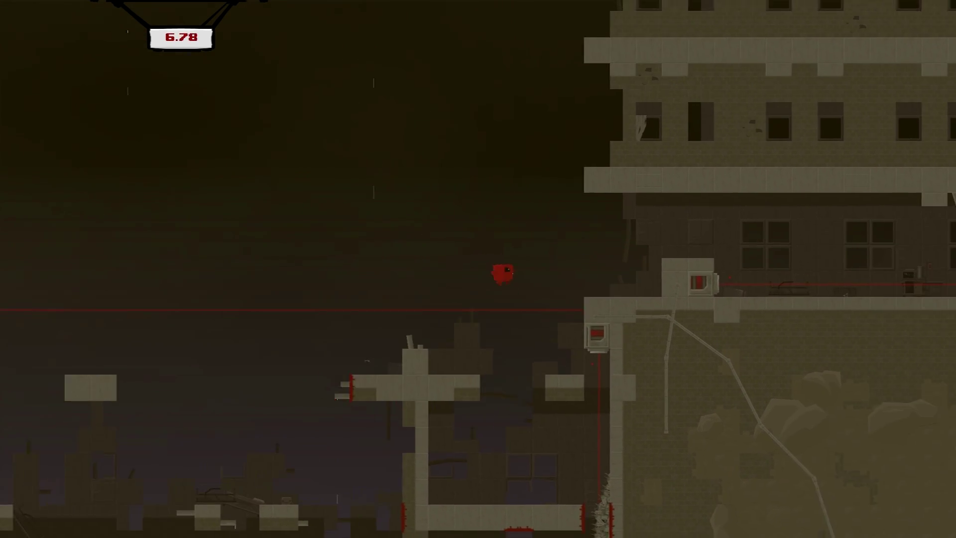
key("Right")
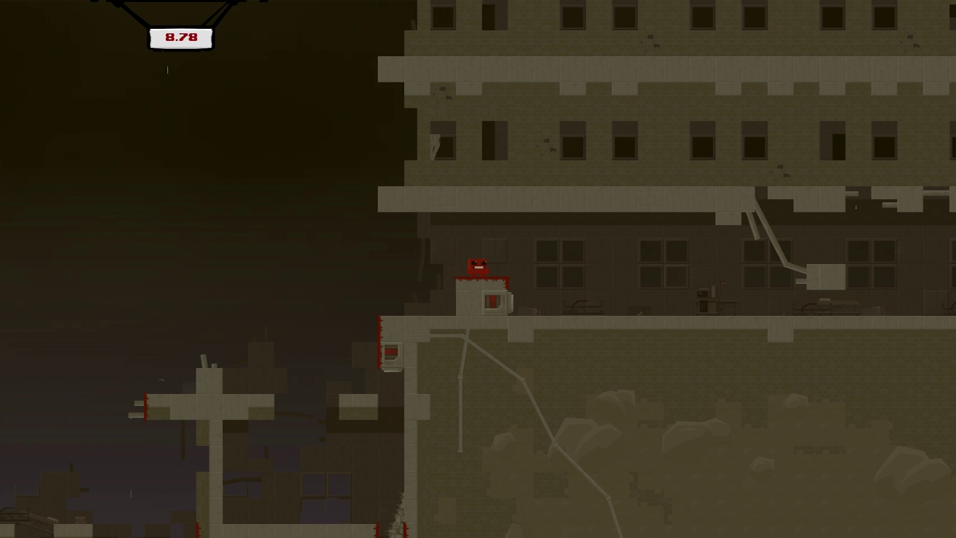
key("Right")
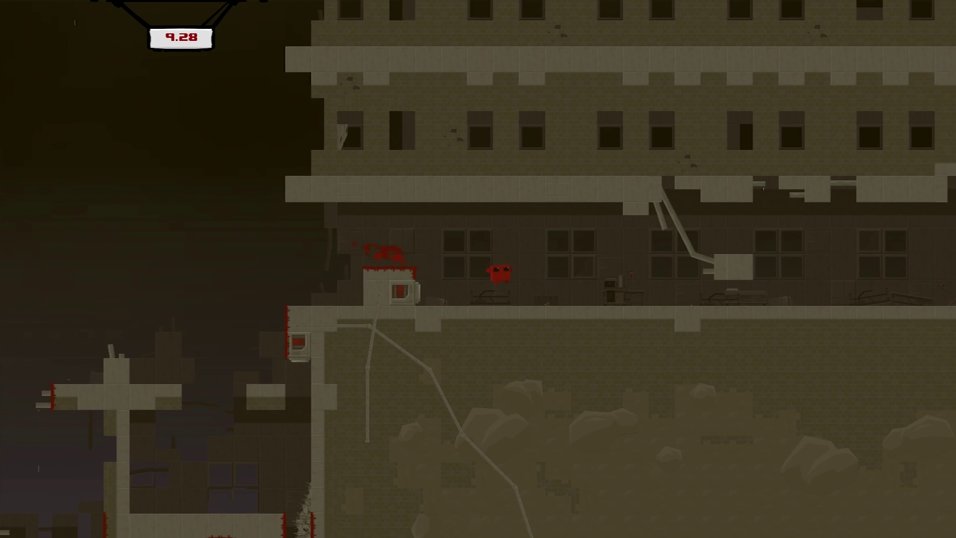
key("space")
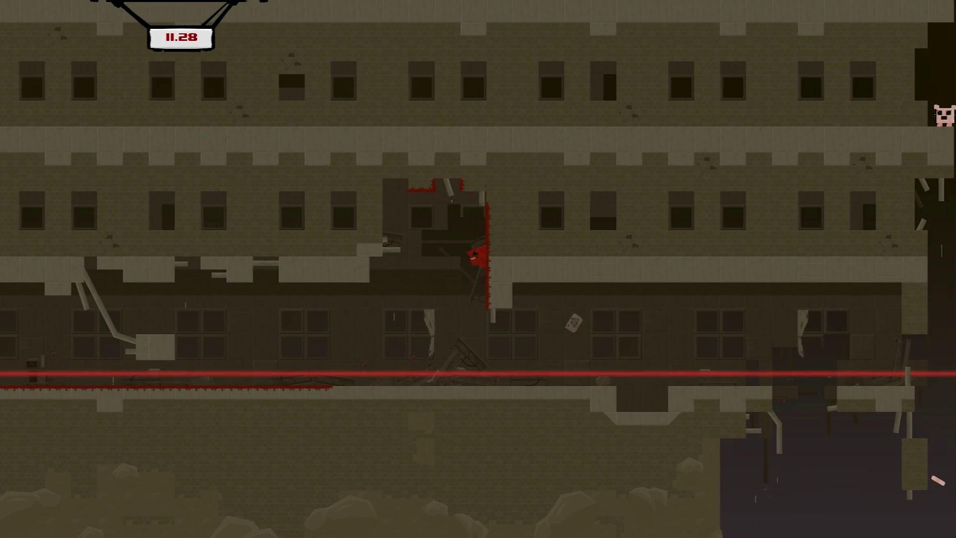
key("Right")
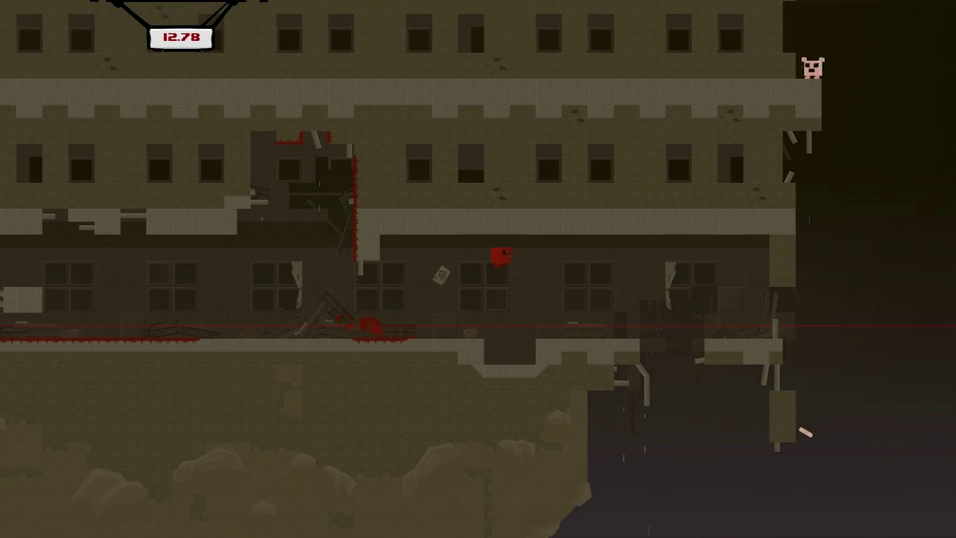
key("Right")
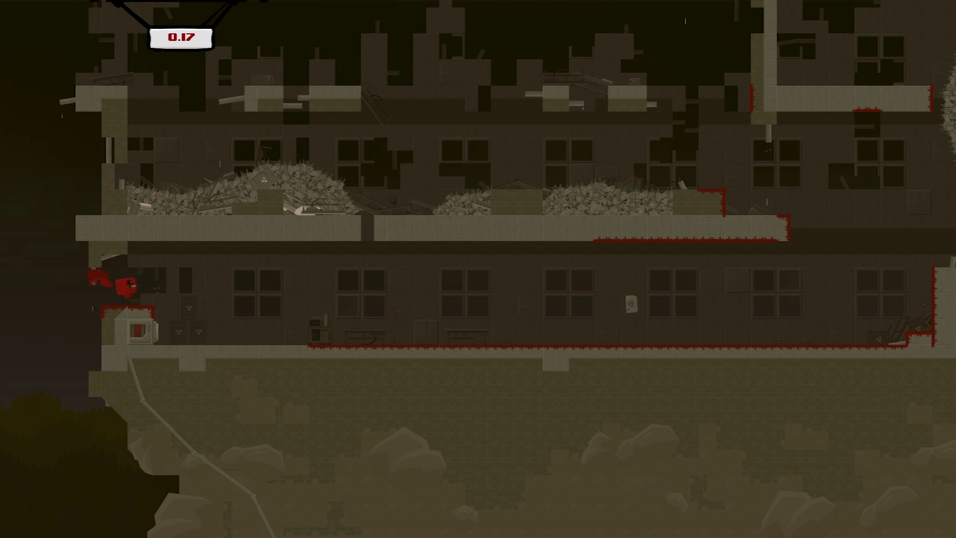
Step: Climb past the building toward the laser turret and land on the right platform
key("Right")
key("space")
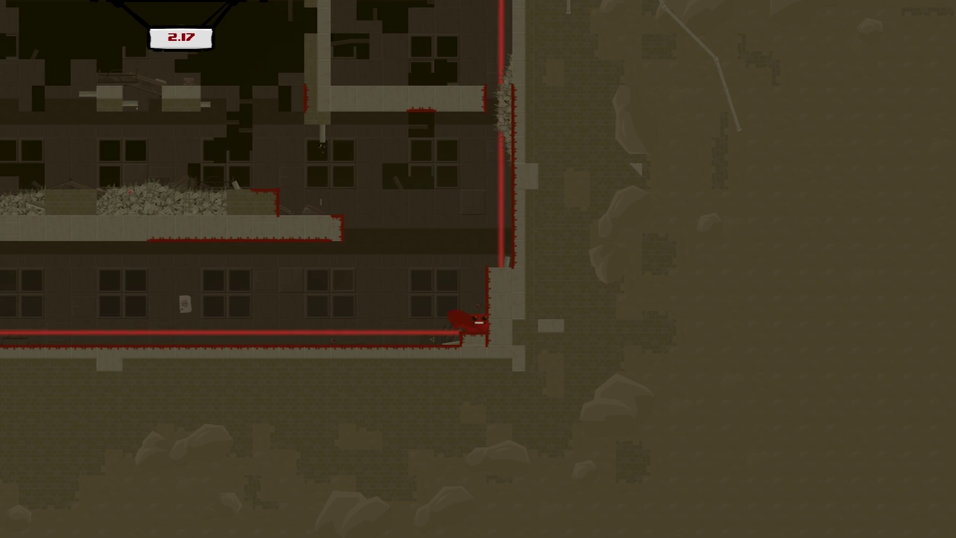
key("space")
key("space")
key("space")
key("space")
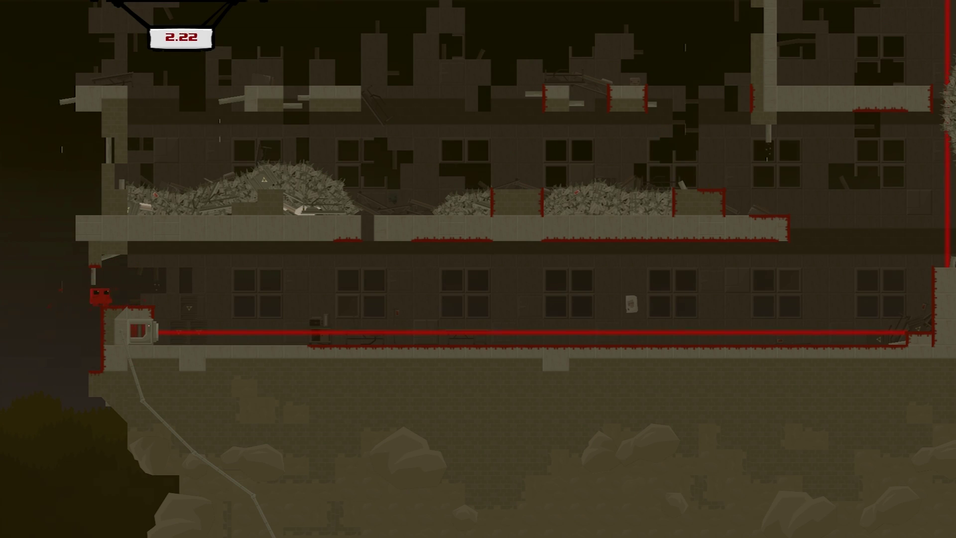
key("space")
key("space")
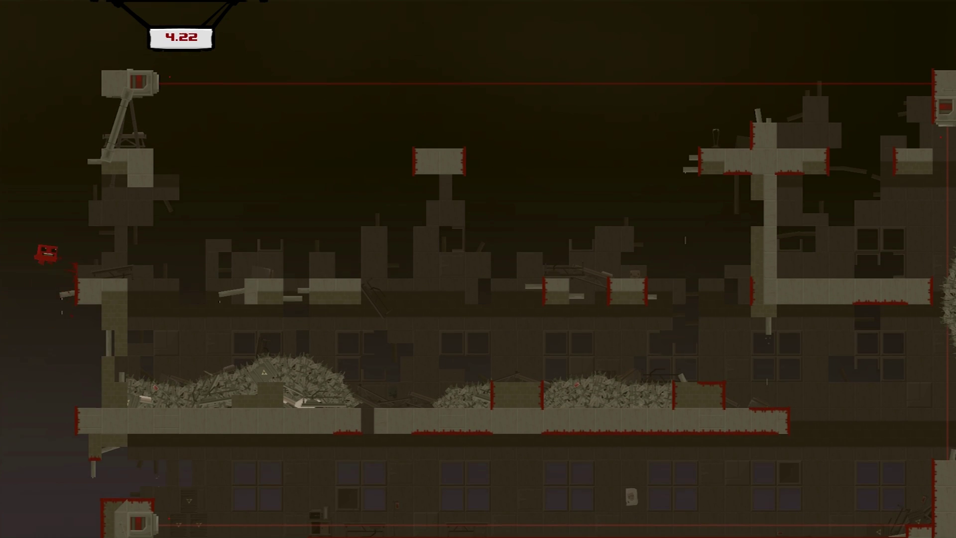
key("space")
key("Right")
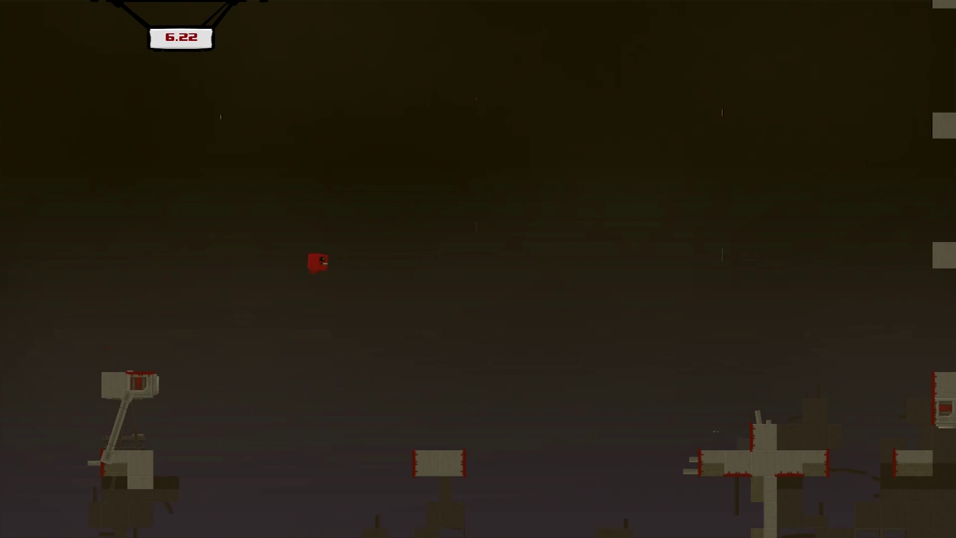
key("Right")
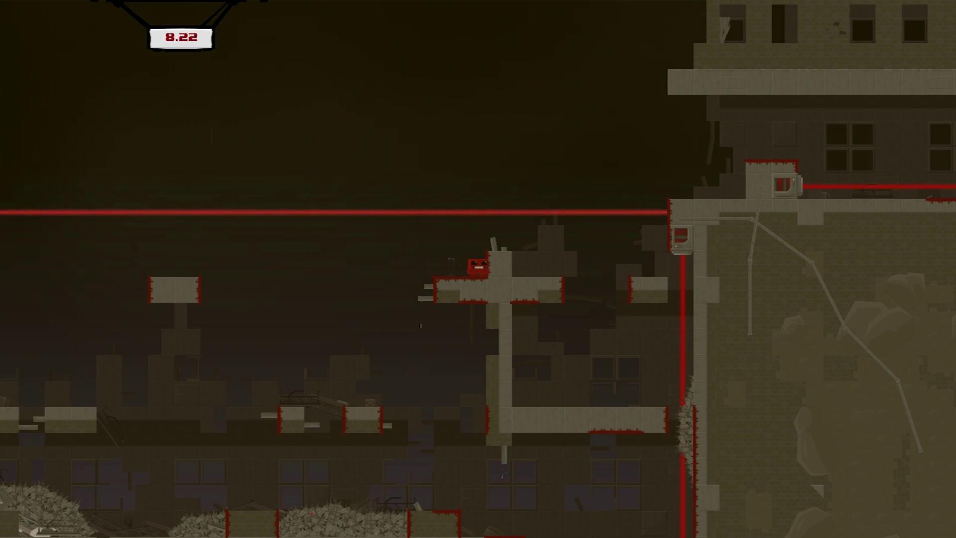
Step: Run the building ledge, drift back to the pillar and wall-jump to Bandage Girl
key("space")
key("Right")
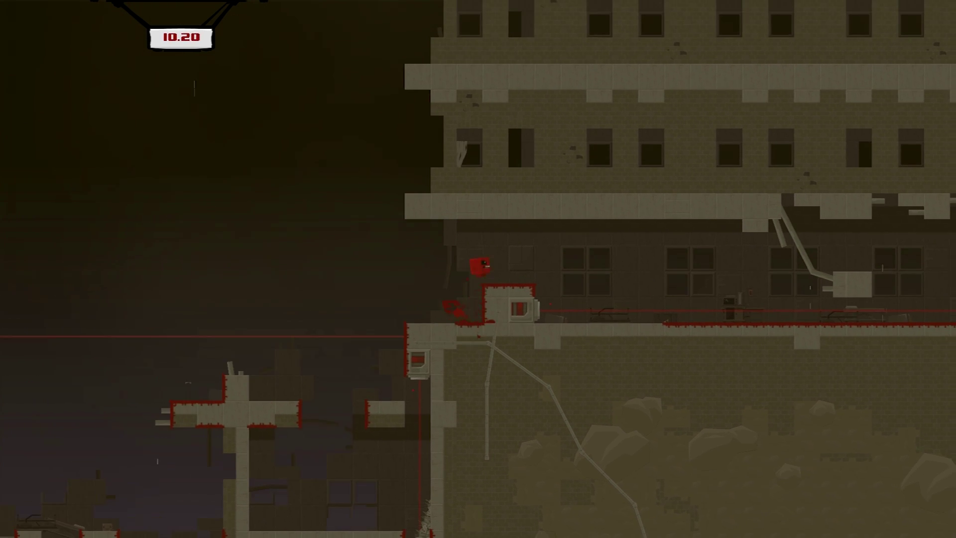
key("Right")
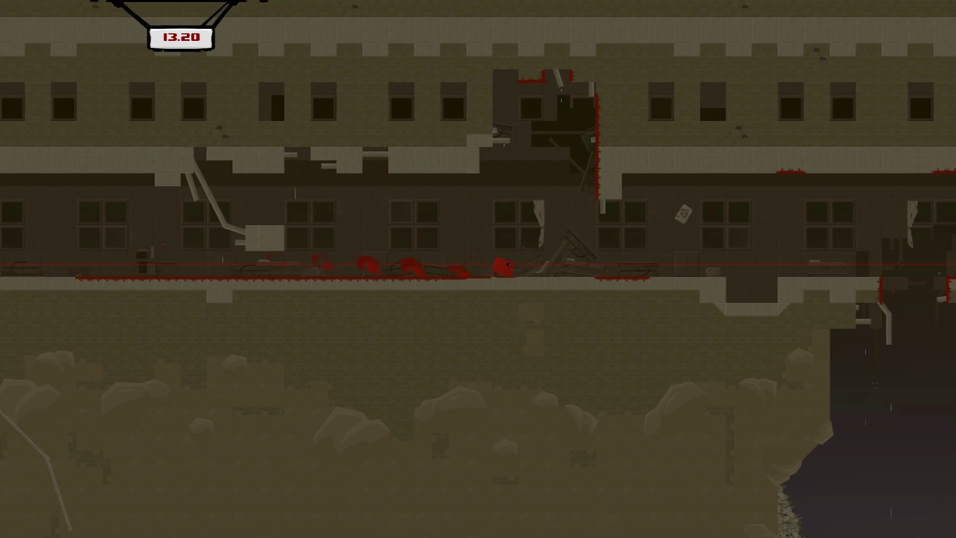
key("Right")
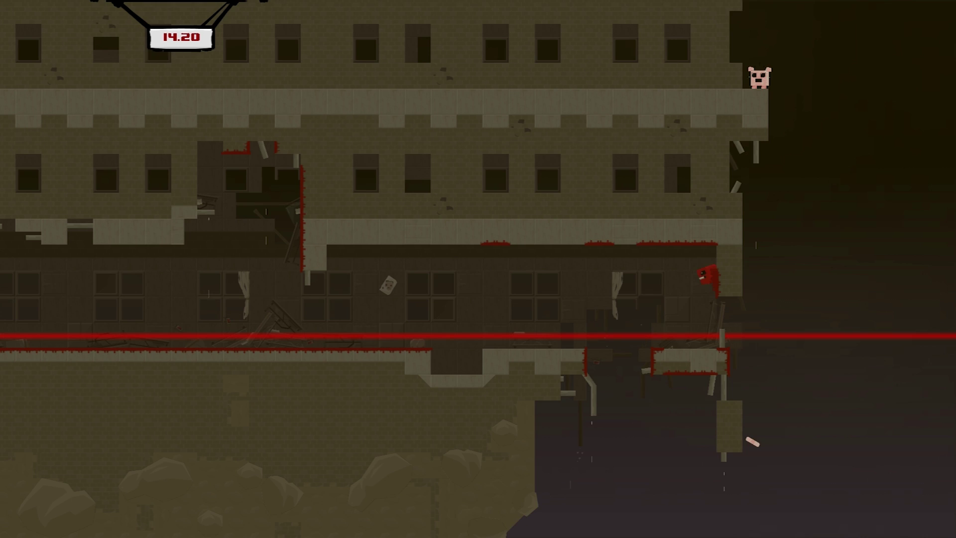
key("Right")
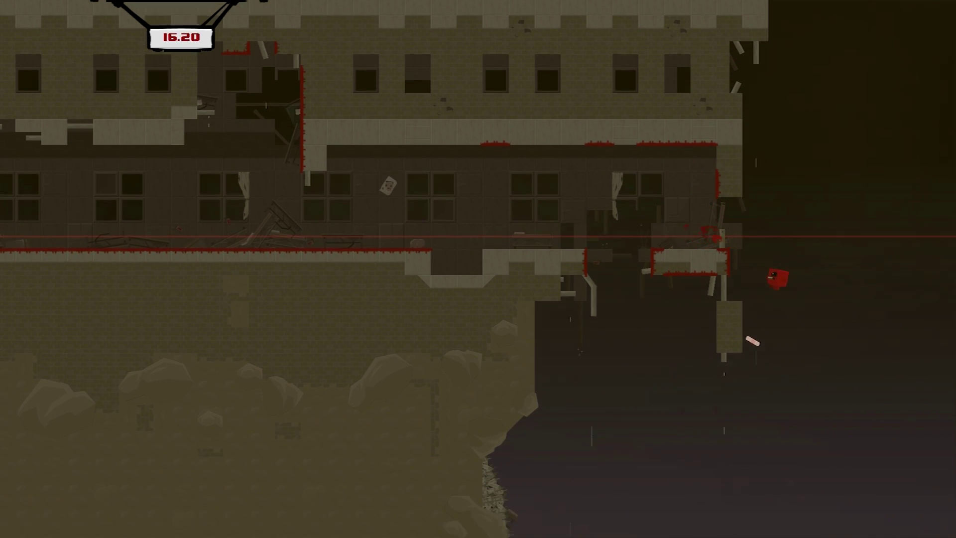
key("Left")
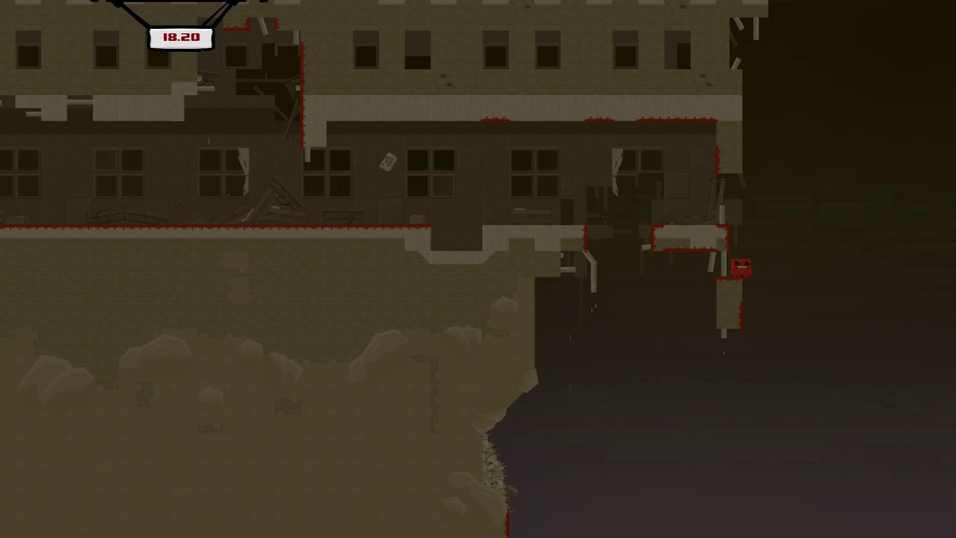
key("space")
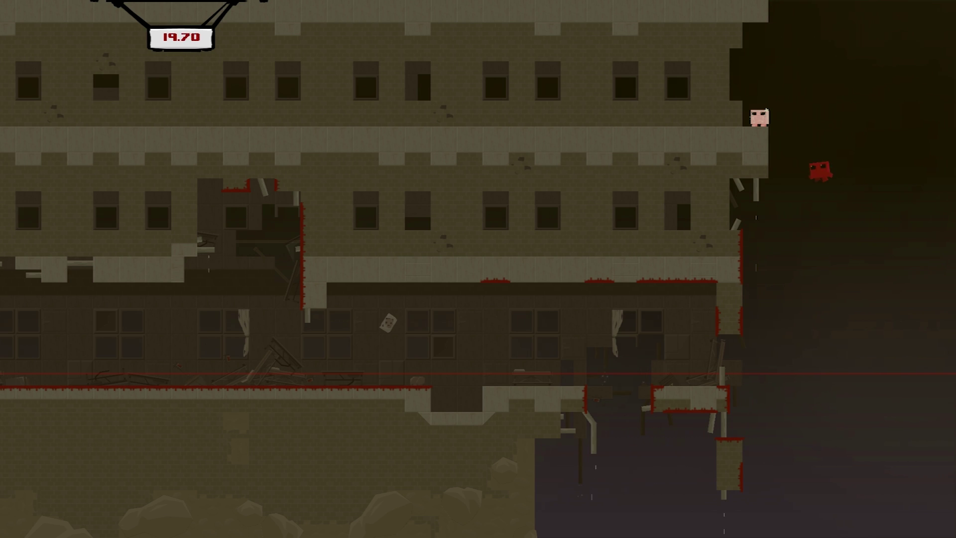
key("Left")
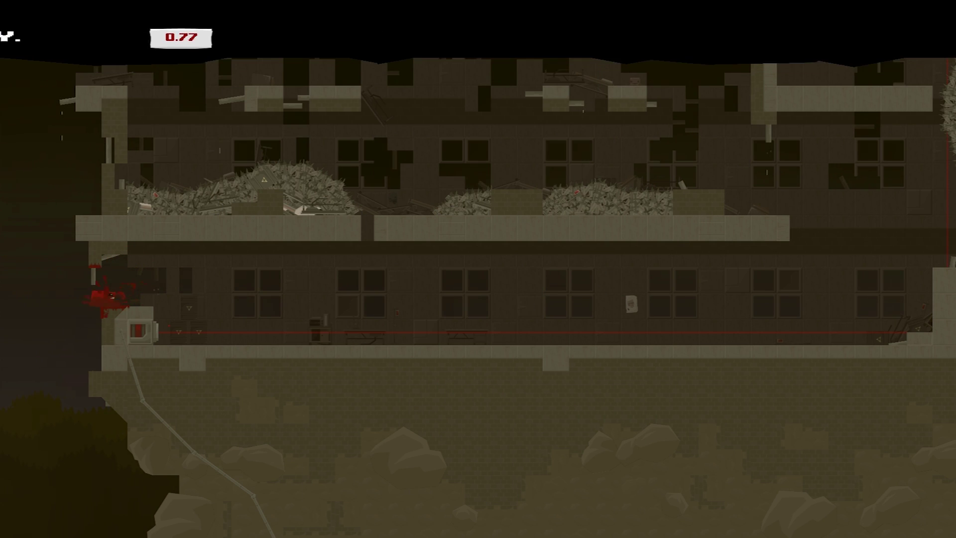
Step: Climb the left wall to the turret ledge, then leap the gap onto the building ledge
key("Left")
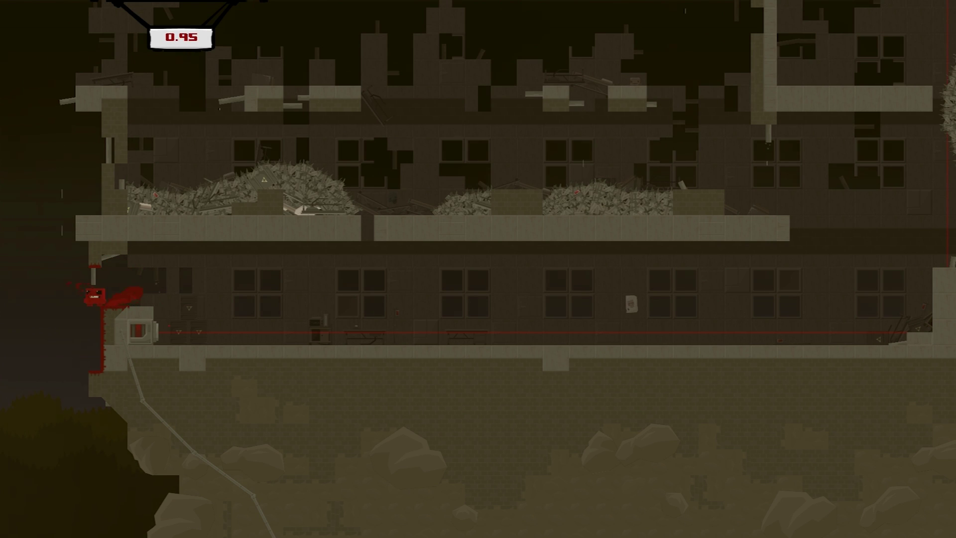
key("space")
key("space")
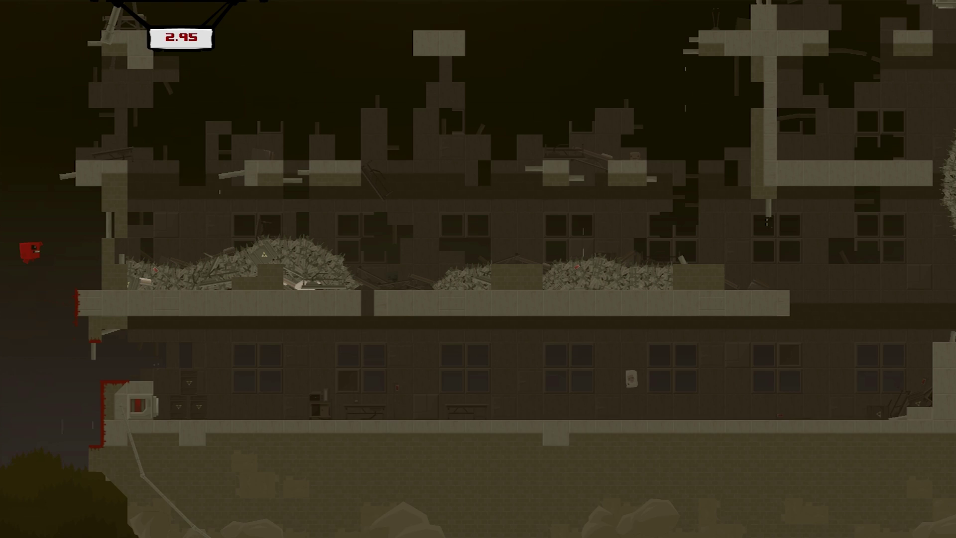
key("space")
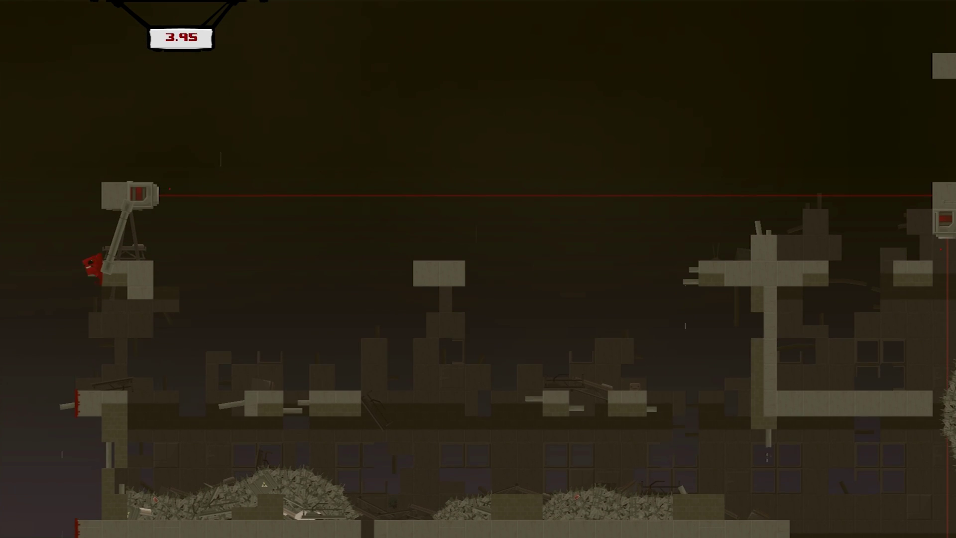
key("space")
key("Right")
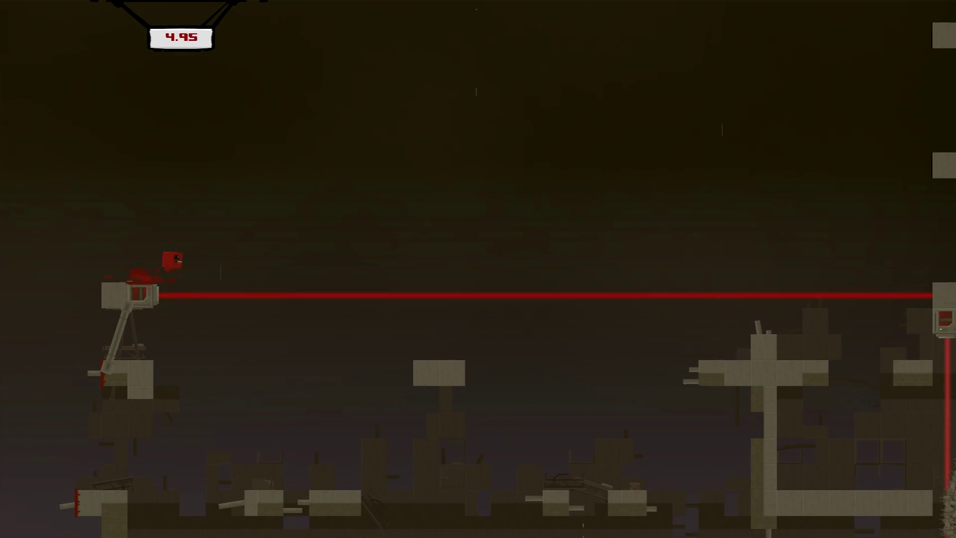
key("space")
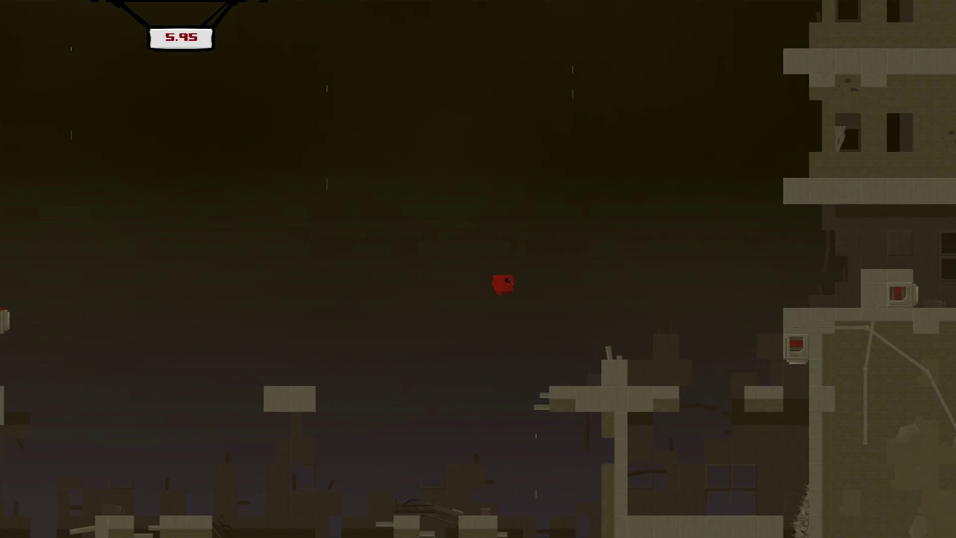
key("Right")
key("space")
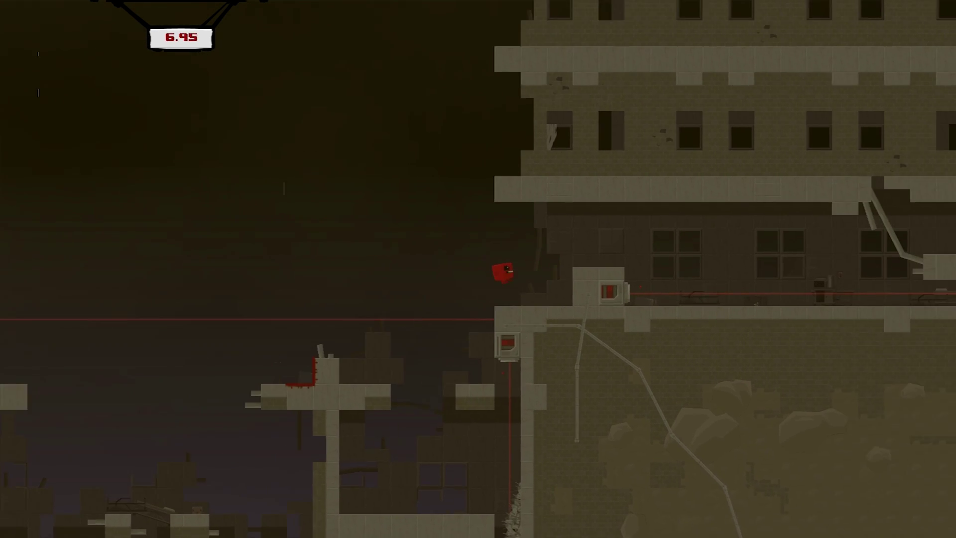
key("space")
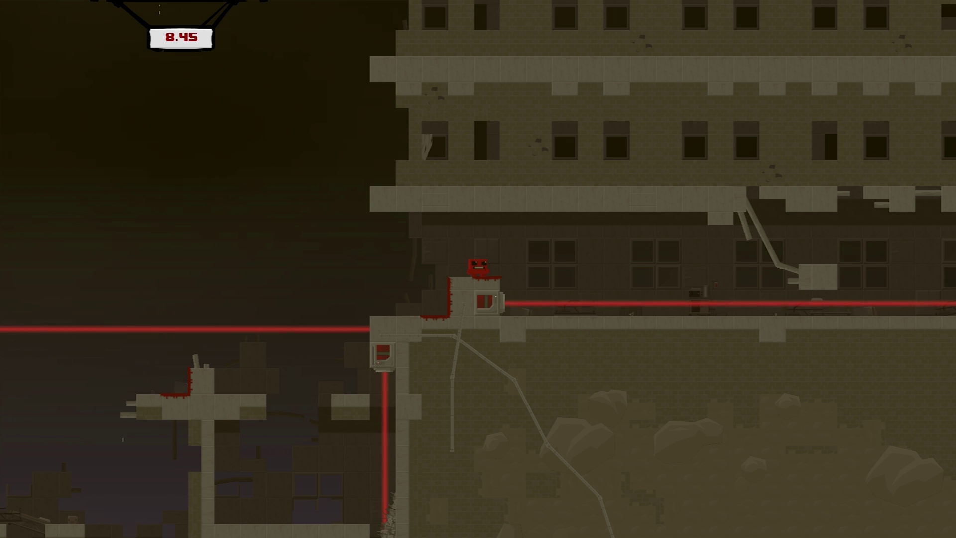
Step: Run right off the turret and wall-jump up the right wall toward Bandage Girl
key("Right")
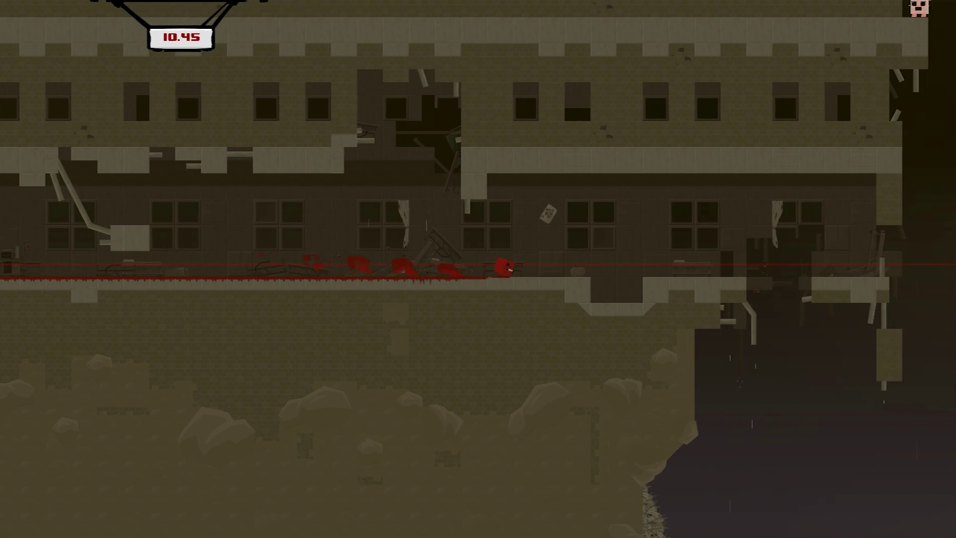
key("Right")
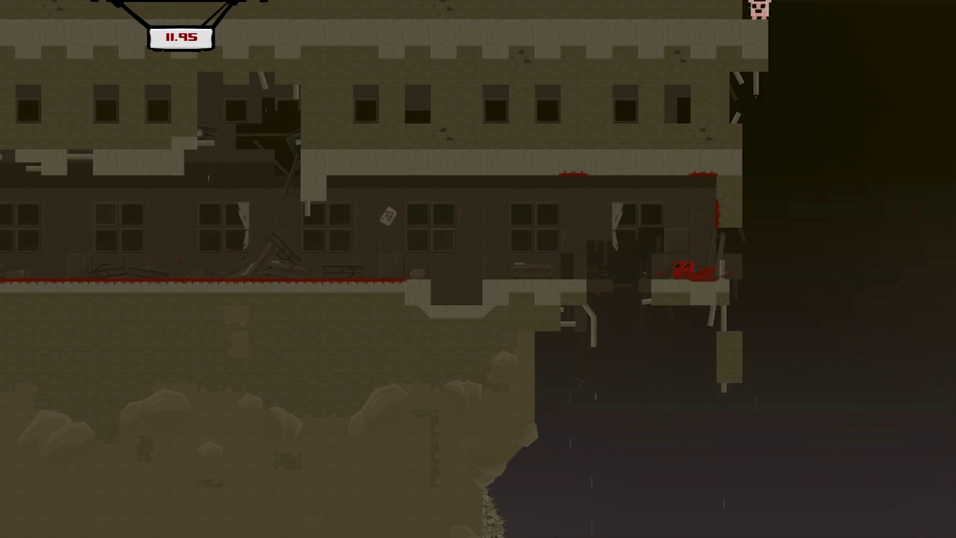
key("space")
key("space")
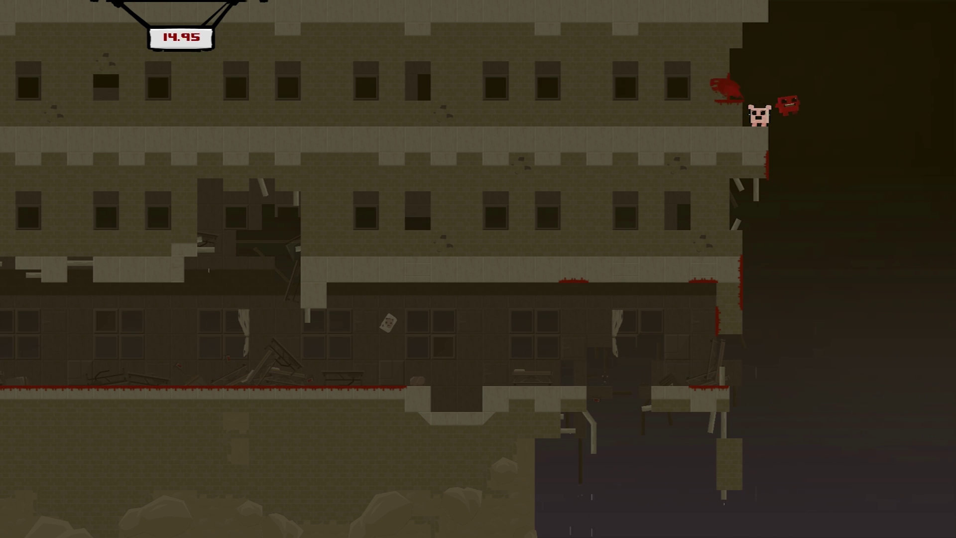
key("space")
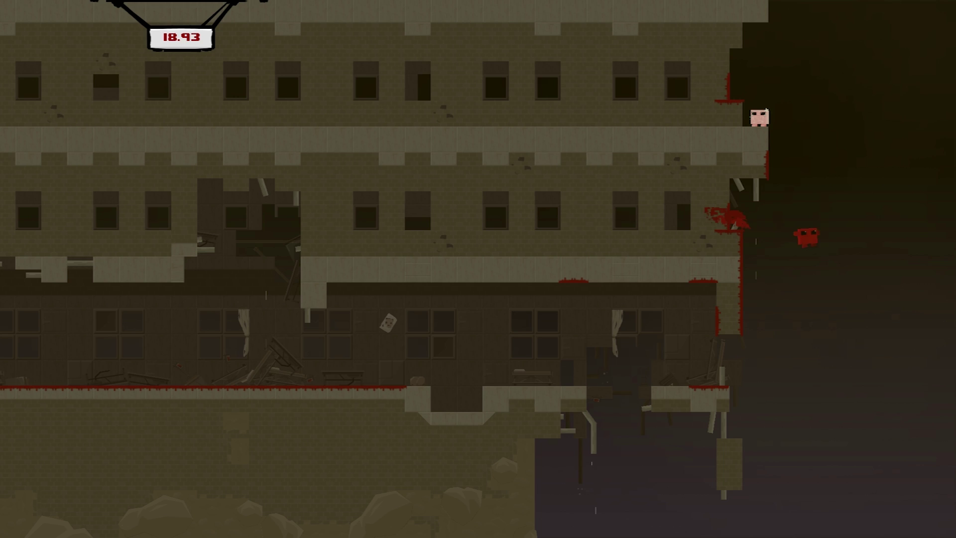
key("space")
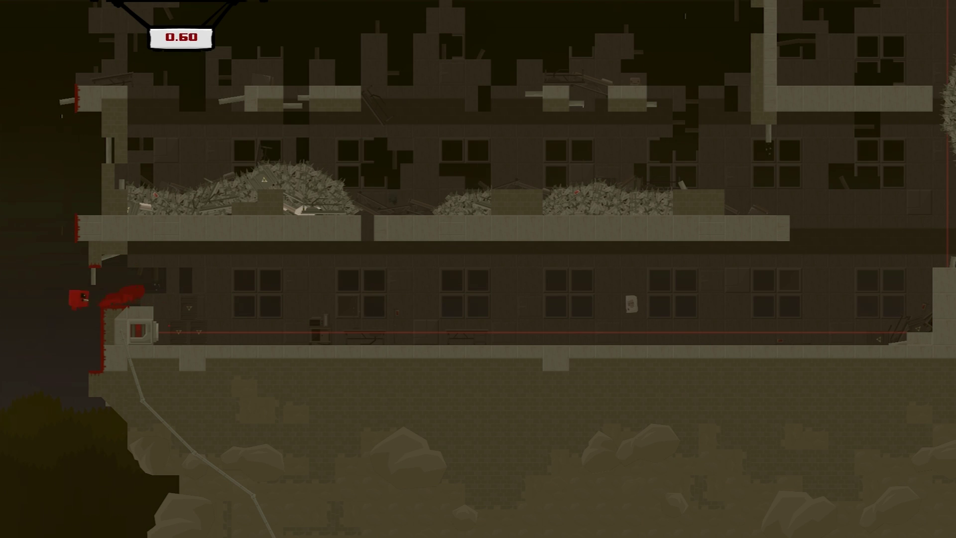
Step: Scale the left wall to the tower platform and jump right off it
key("space")
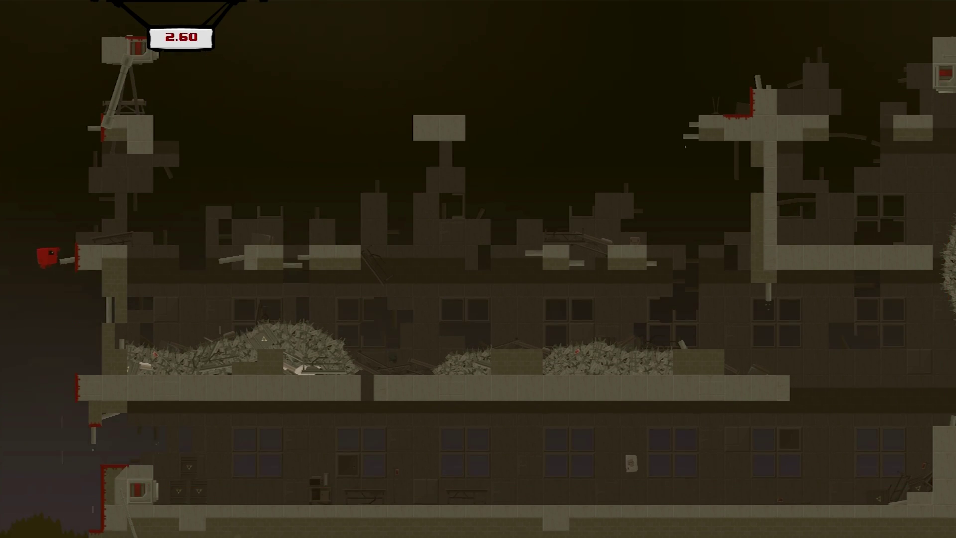
key("space")
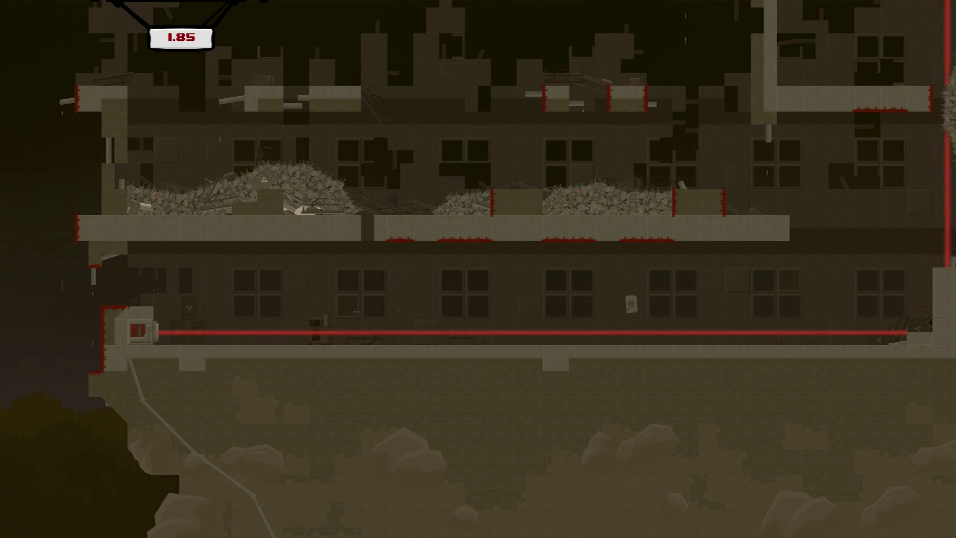
key("space")
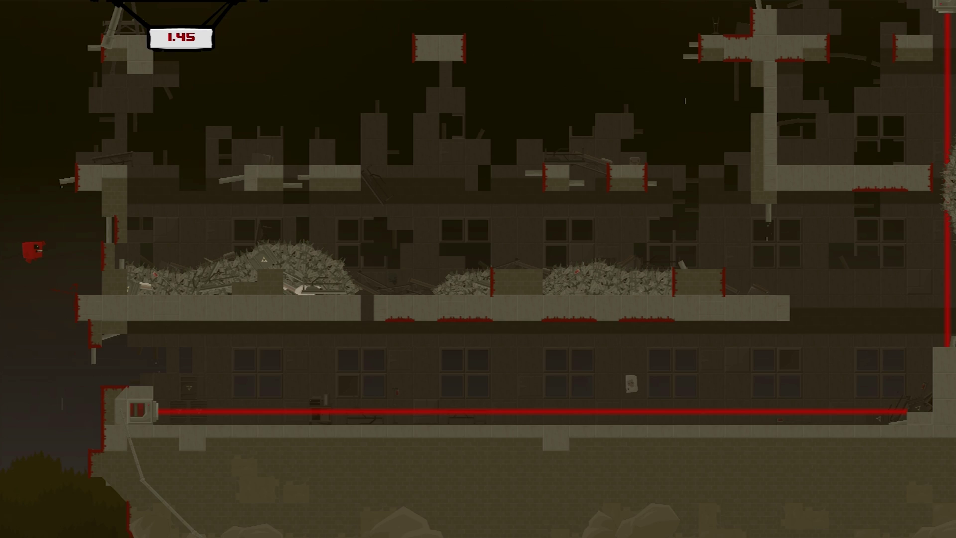
key("space")
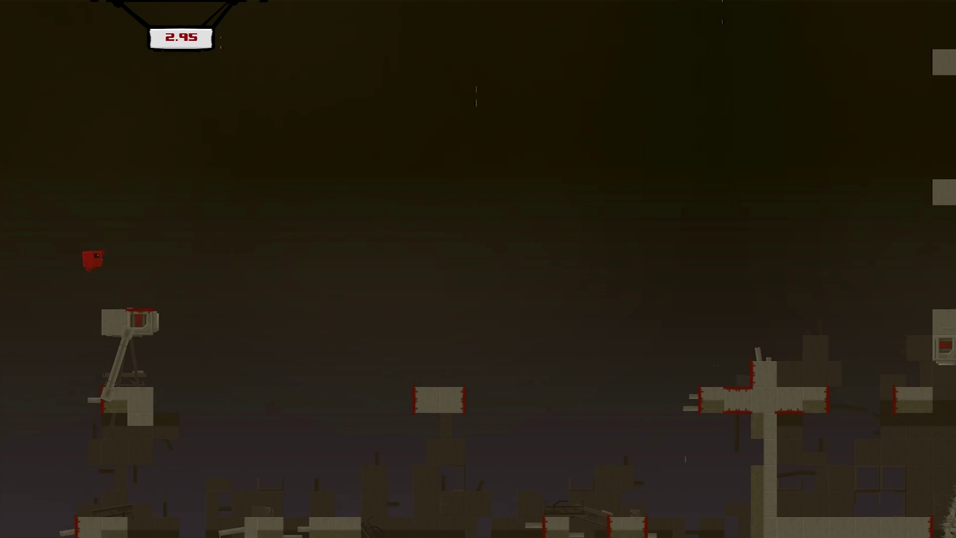
key("Right")
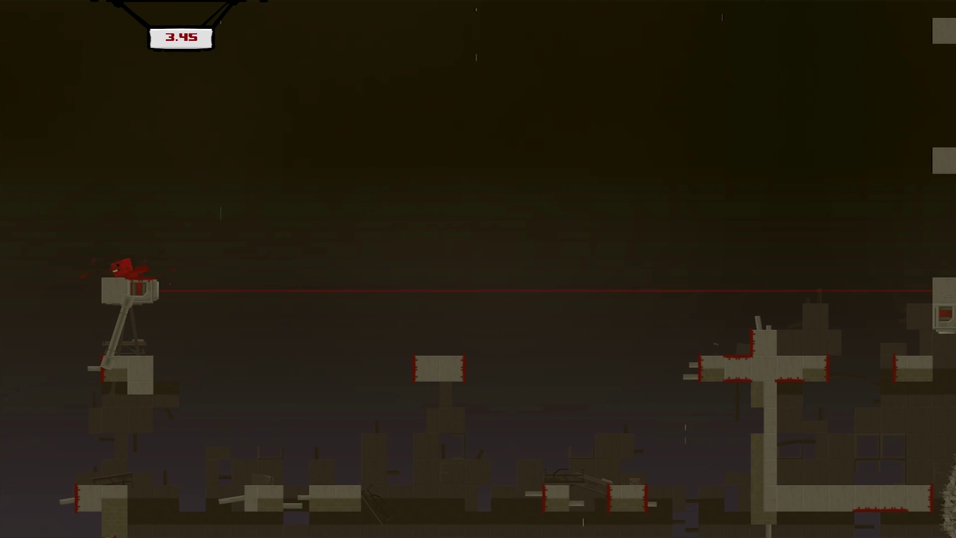
key("space")
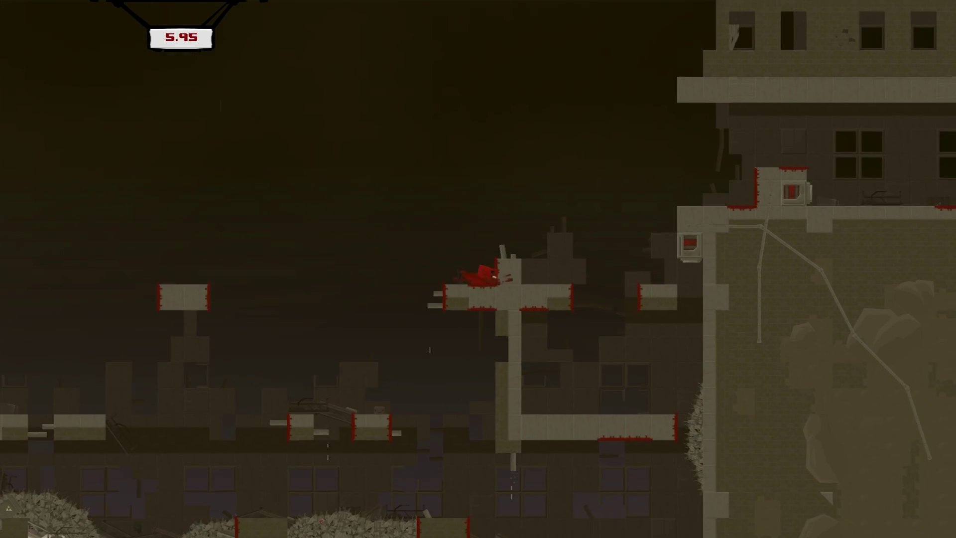
key("space")
key("space")
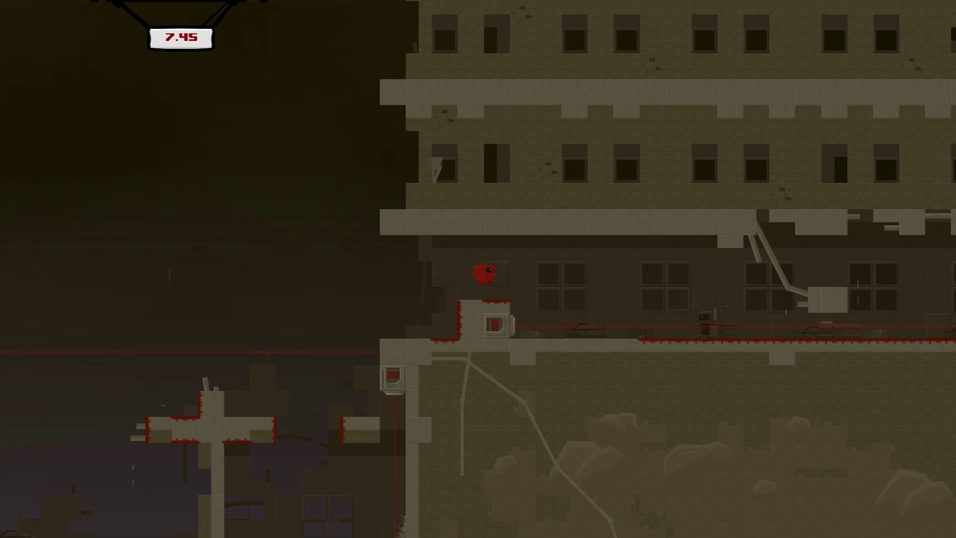
Step: Land on the small block, run the laser-lined corridor, and wall-jump up the left wall
key("Right")
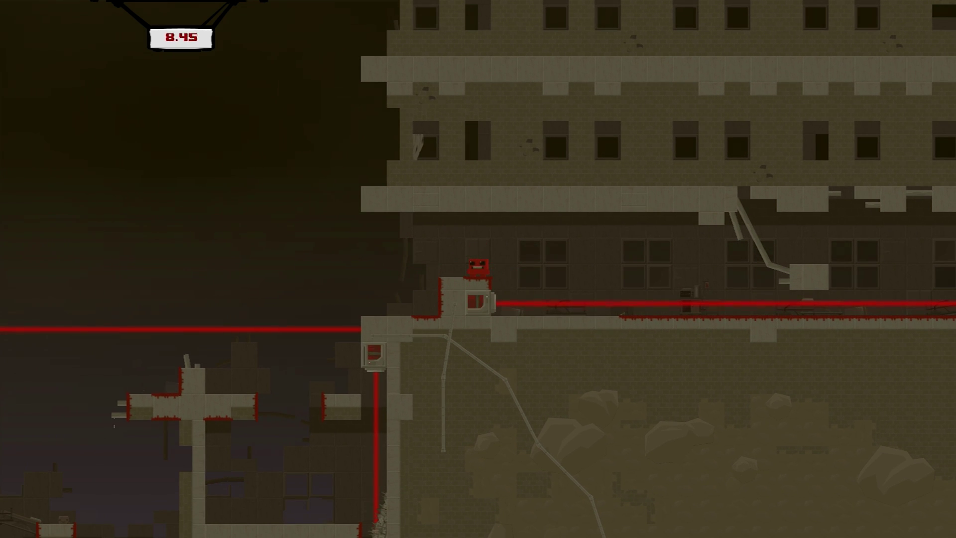
key("Right")
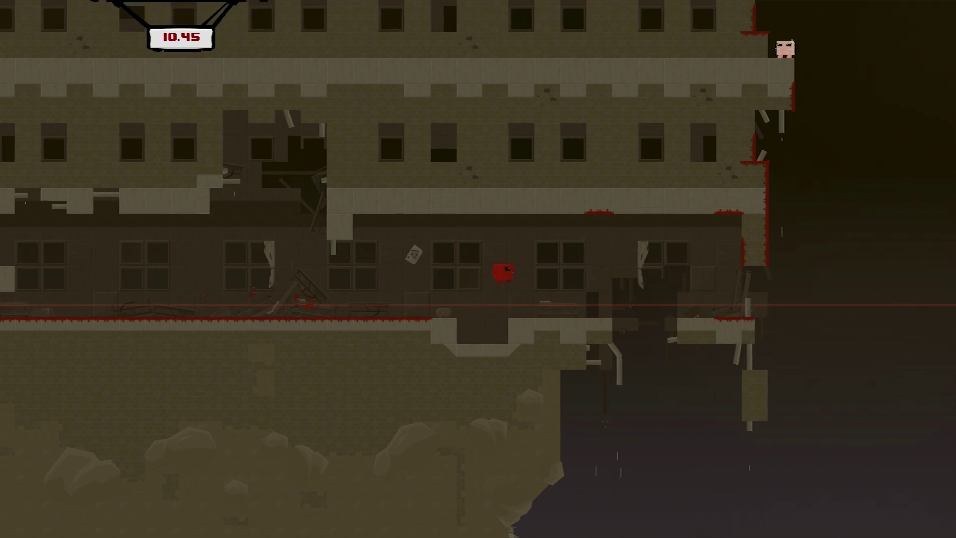
key("Right")
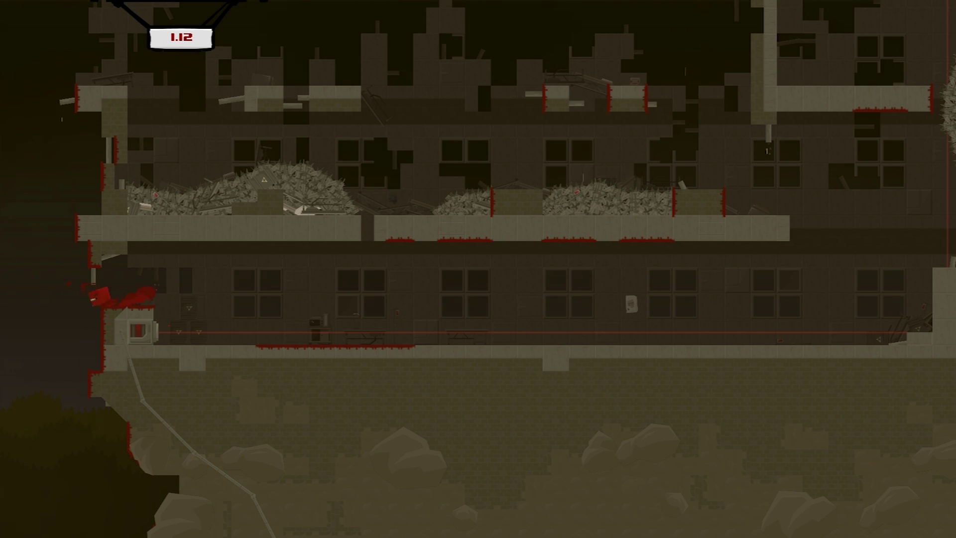
key("space")
key("space")
key("space")
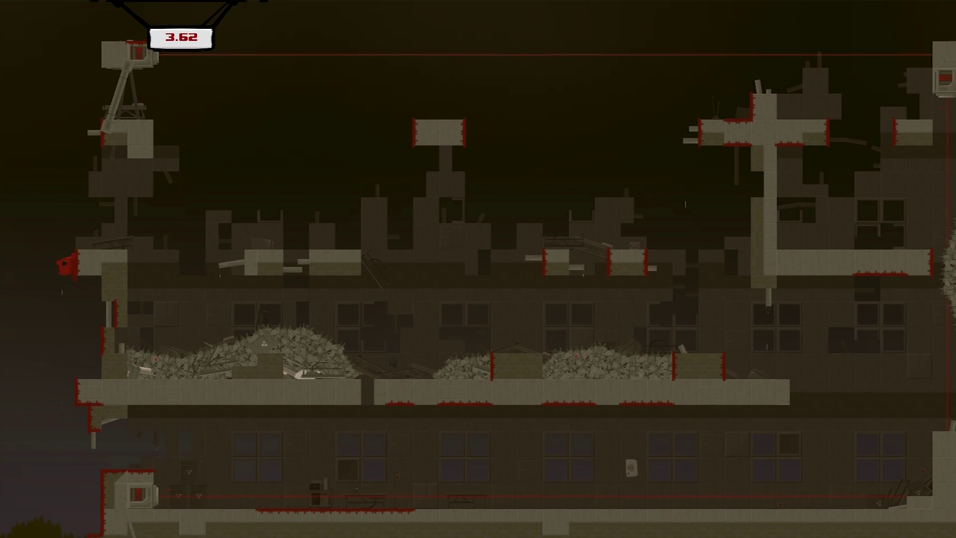
key("space")
key("space")
key("space")
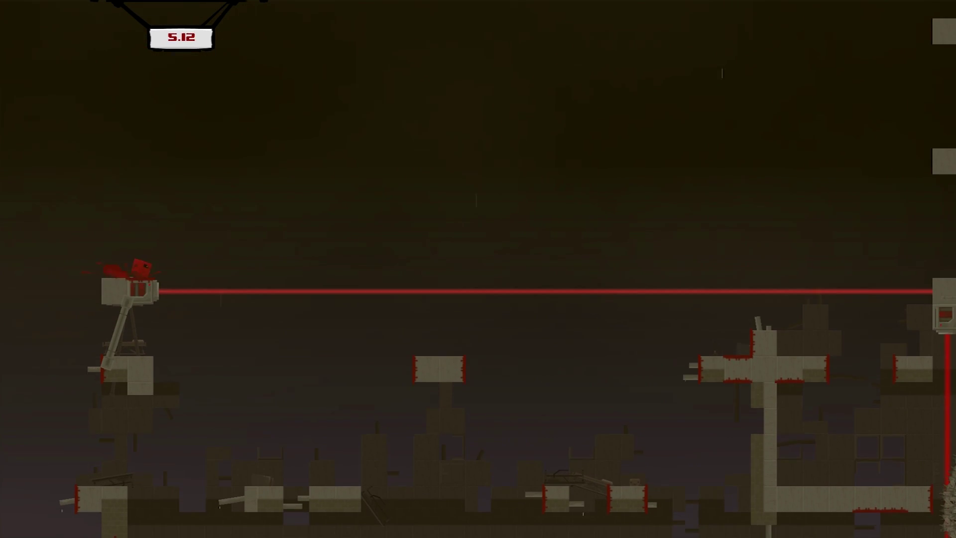
Step: Fly across the gap to the building and climb onto the tower top
key("Right")
key("Right")
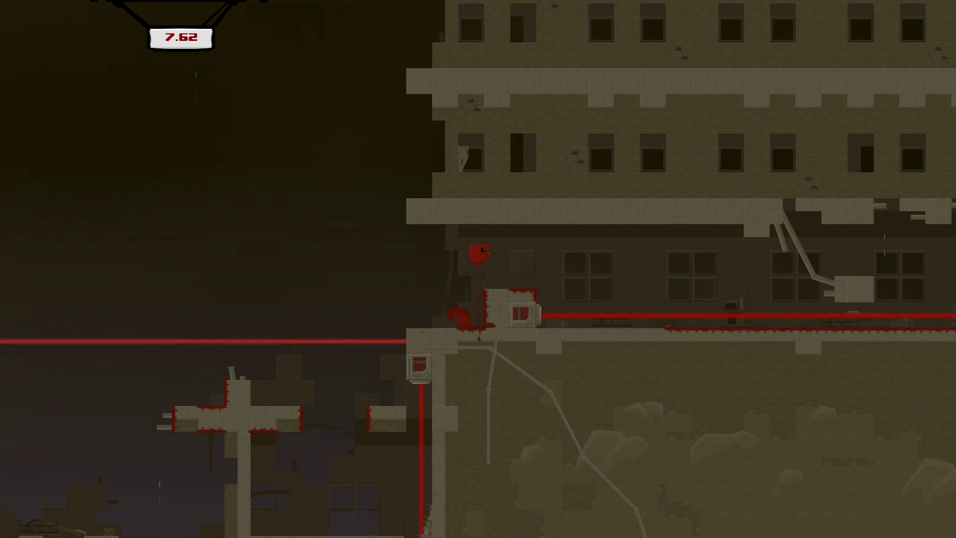
key("Right")
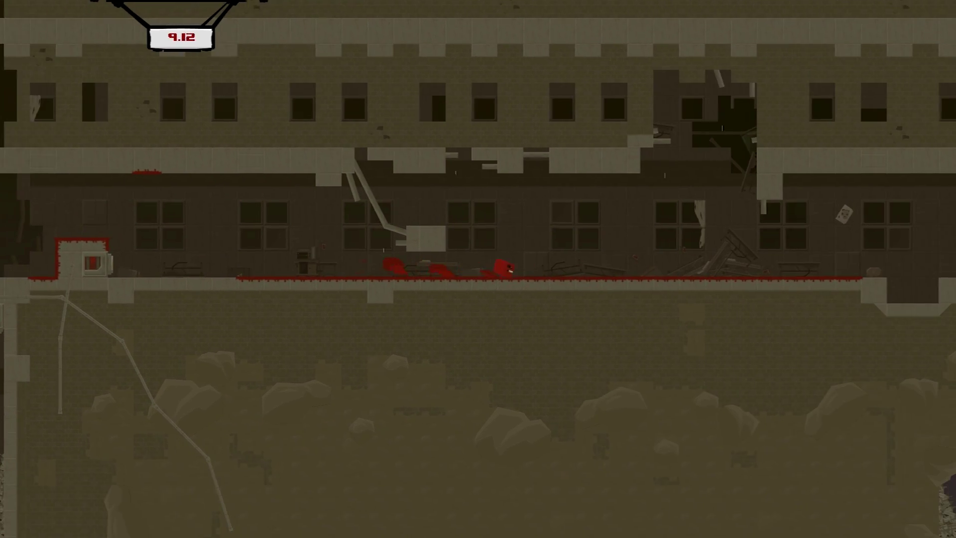
key("Right")
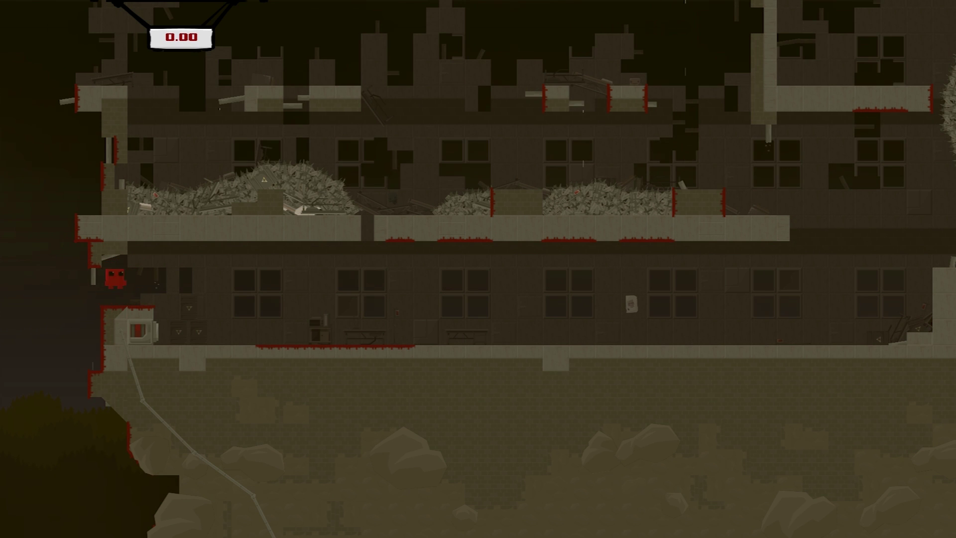
key("space")
key("space")
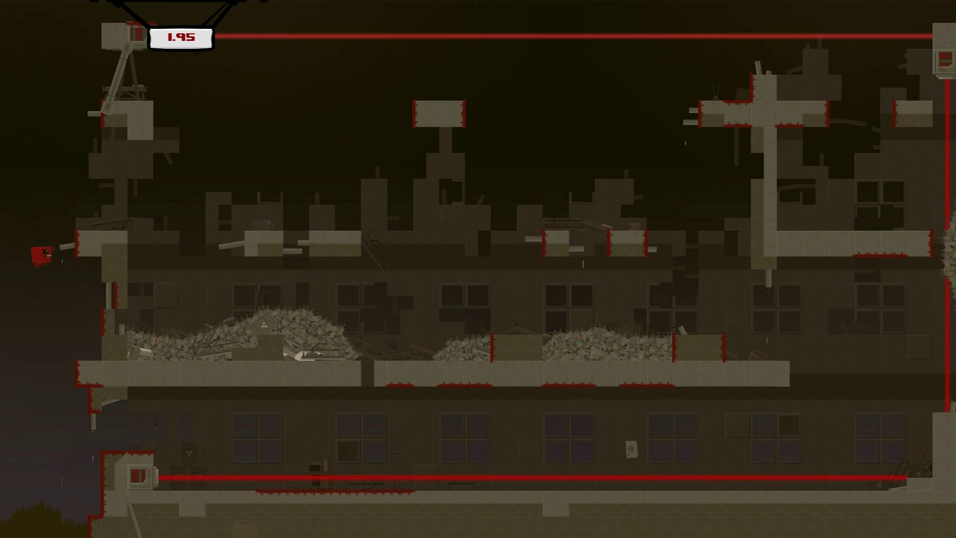
key("Right")
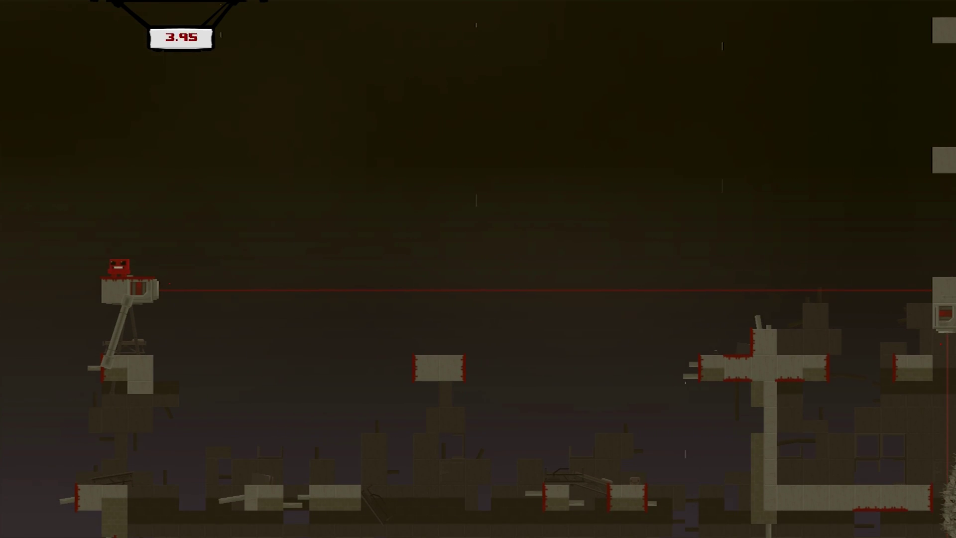
Step: Cross to the building ledge and drop into the dark gap, finishing in 16.00 seconds
key("Right")
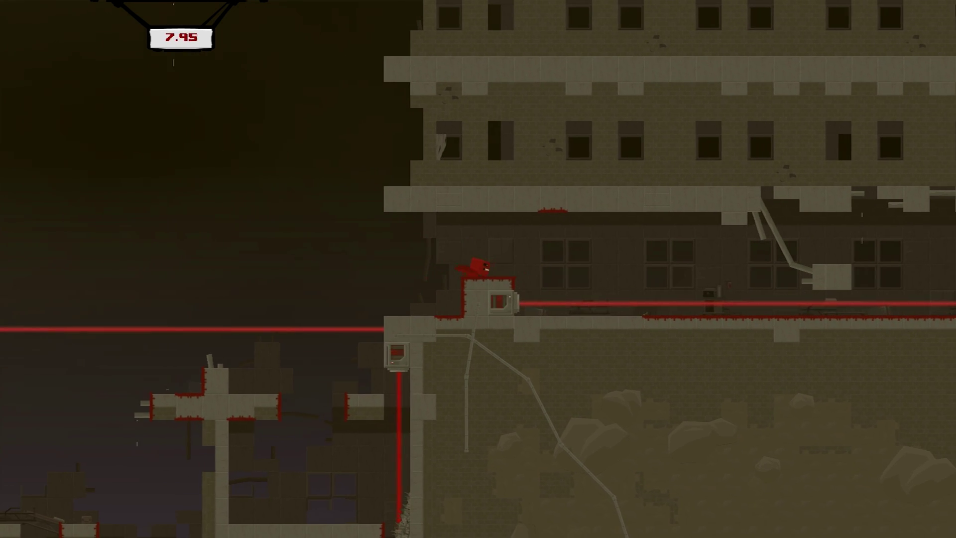
key("Right")
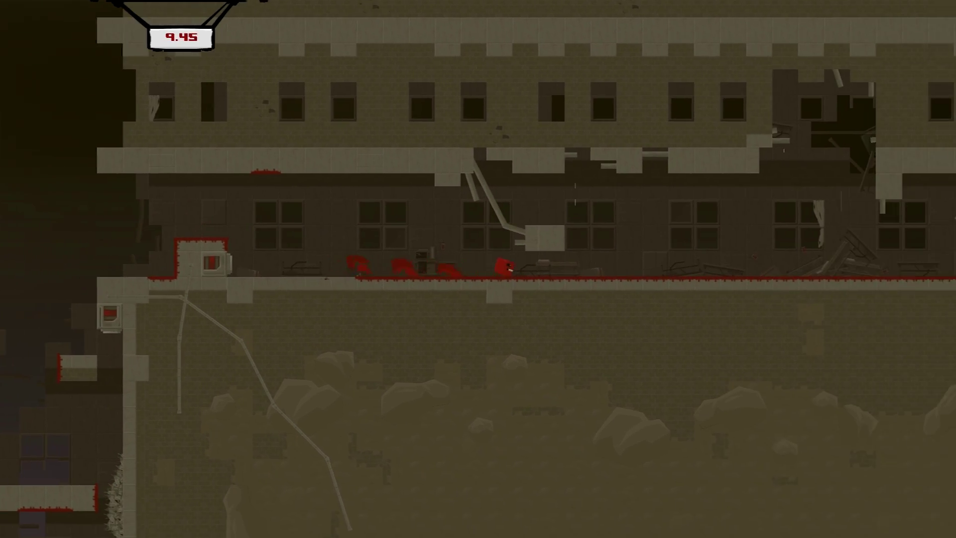
key("Right")
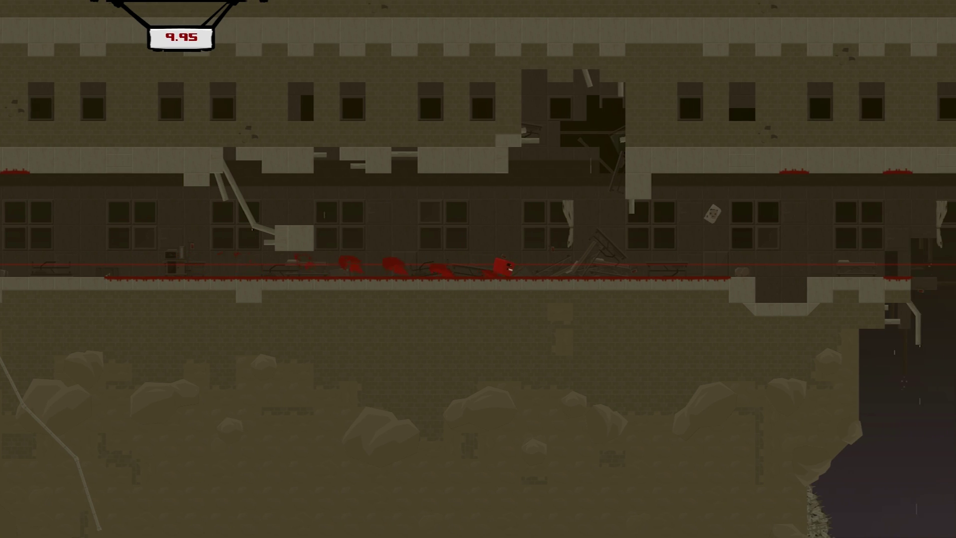
key("space")
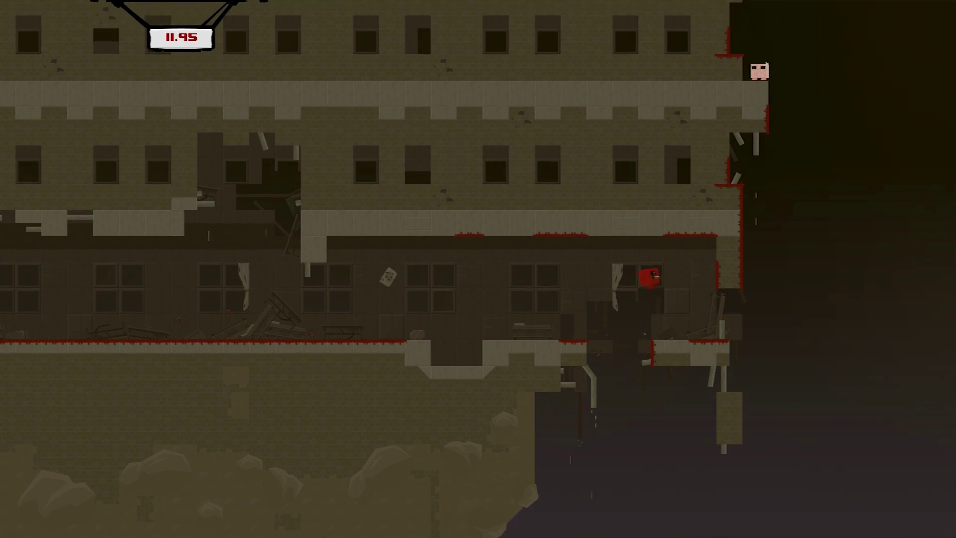
key("Right")
key("space")
key("space")
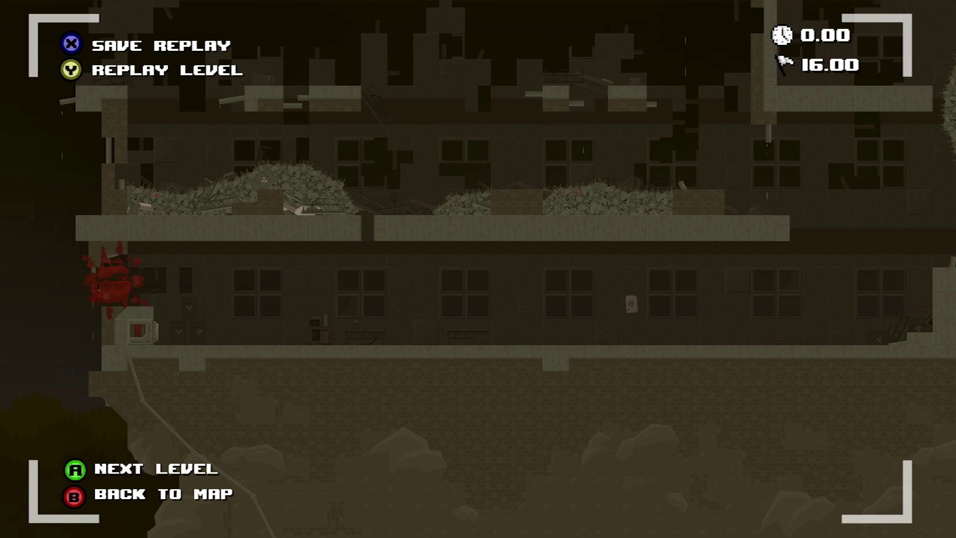
Step: Start 2-17 Nels Box and clear it by sliding down and dashing right to the shaft
key("space")
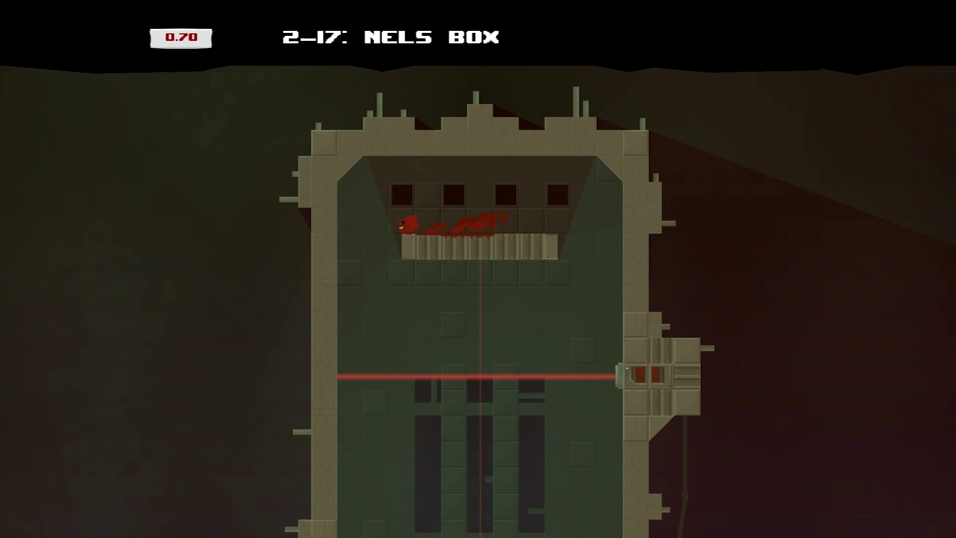
key("Left")
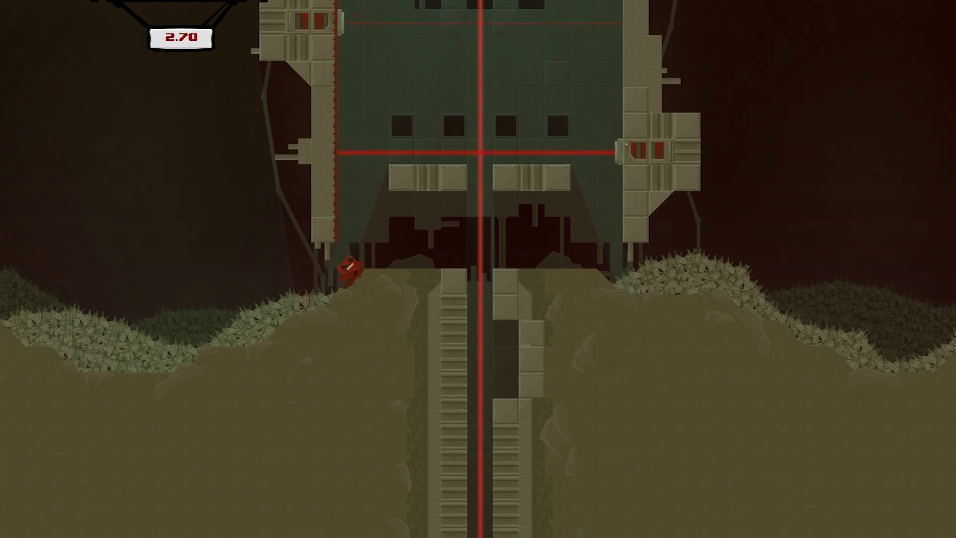
key("Right")
key("Right")
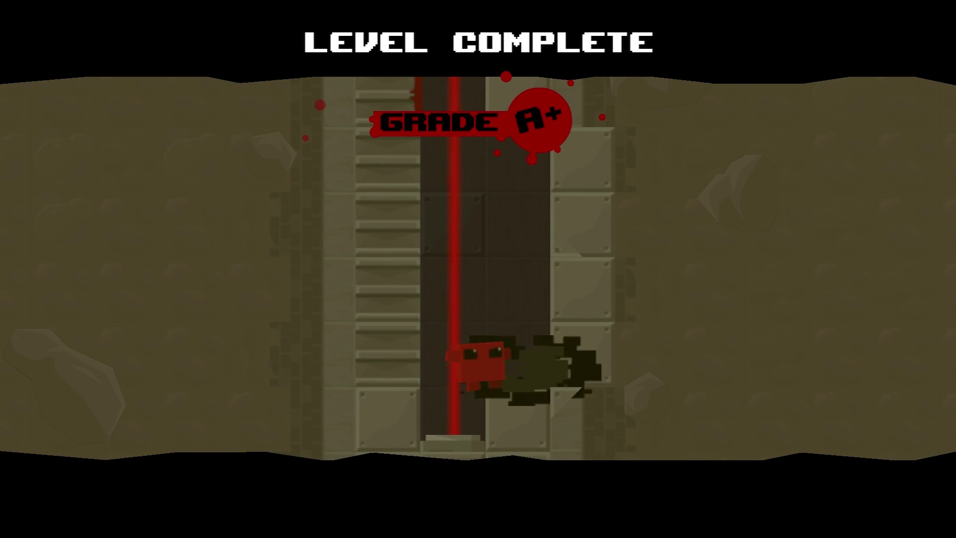
Step: Replay Nels Box, slide down the left wall, then pause the game
key("space")
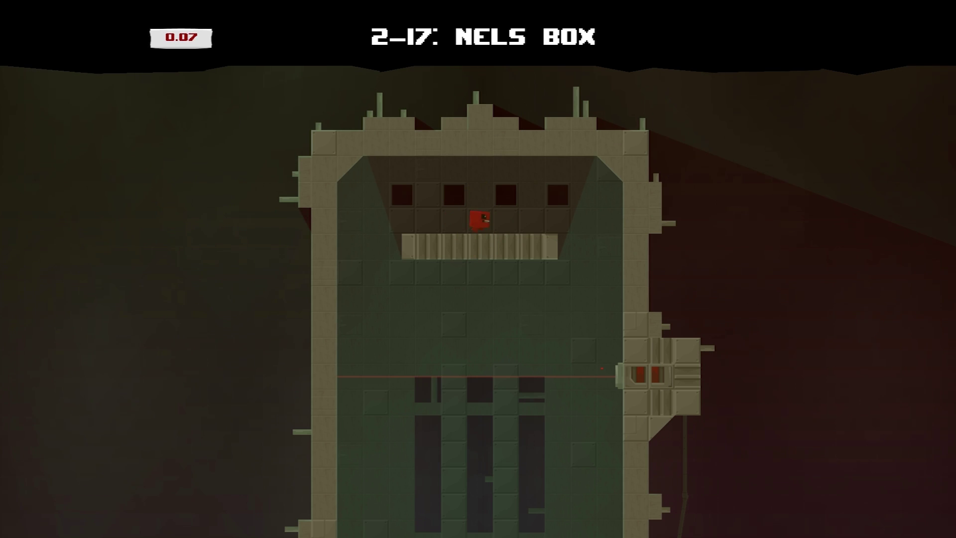
key("Left")
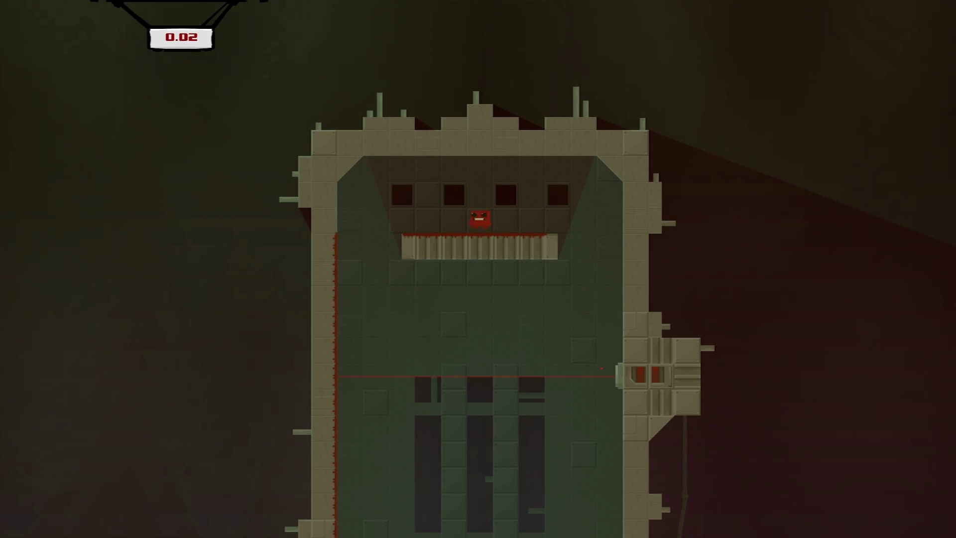
key("Left")
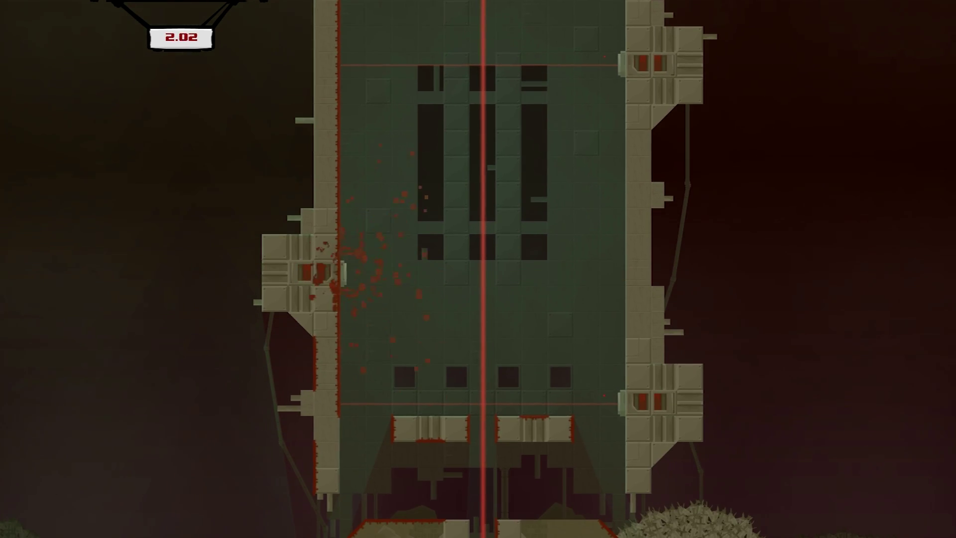
key("Escape")
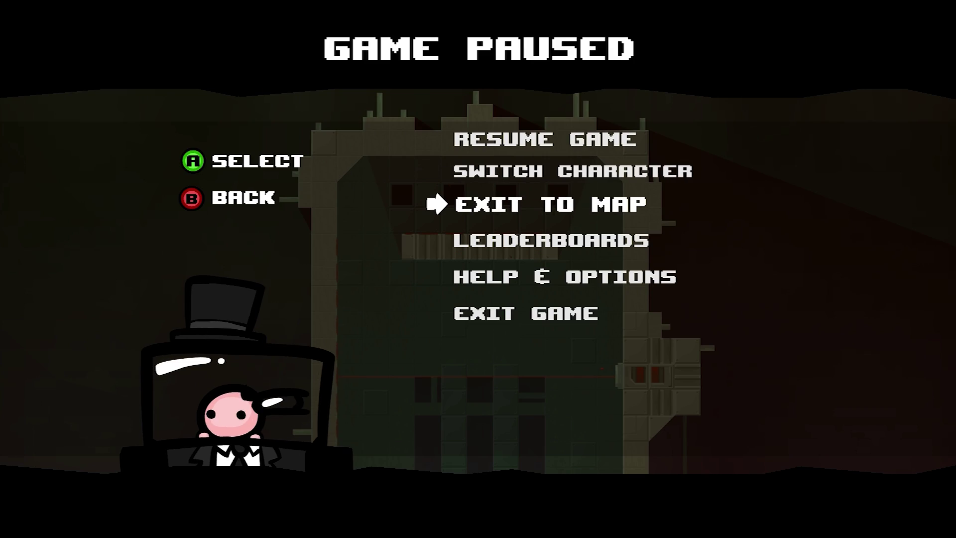
Step: Exit Nels Box to the Hospital map and enter 2-18 Electrolysis
key("Return")
key("Return")
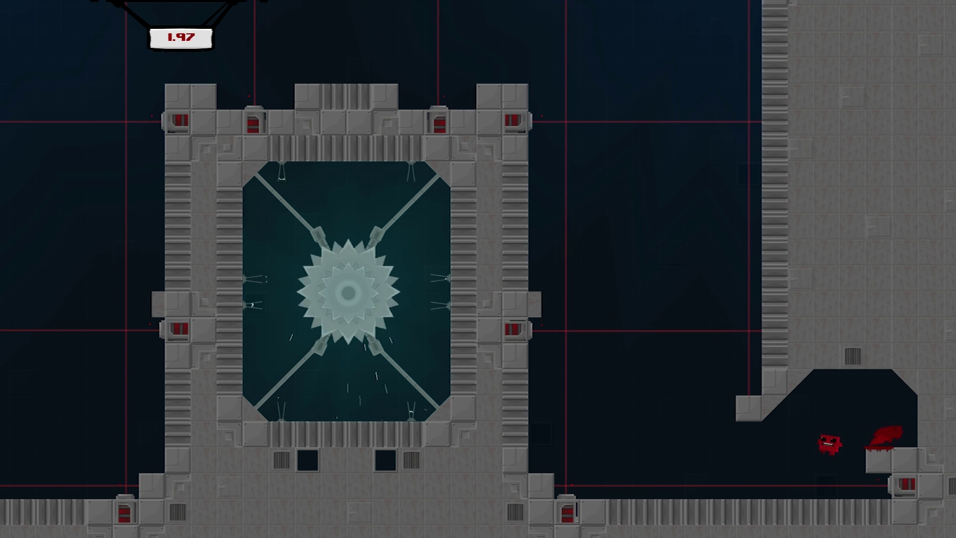
Step: Wall-jump up the tower's right wall and land on the tower top
key("Left")
key("space")
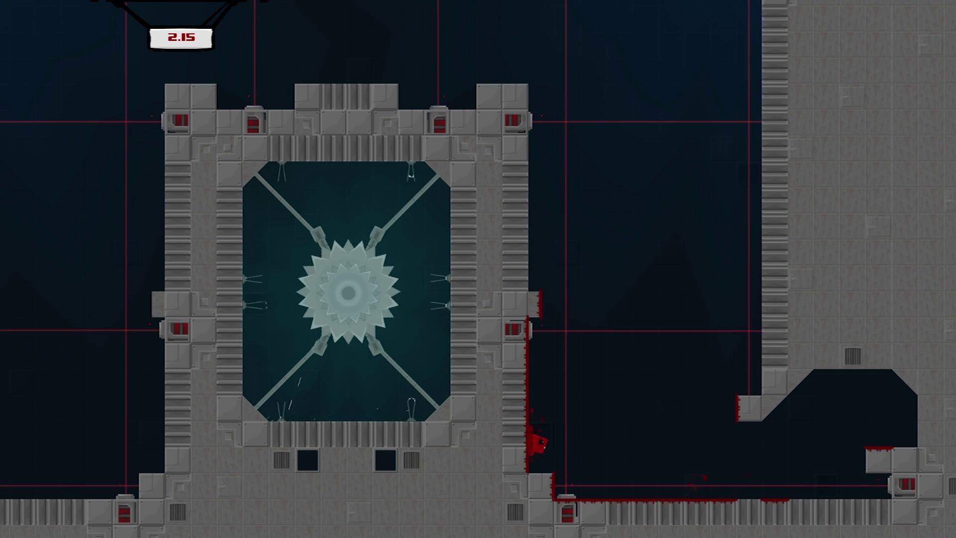
key("space")
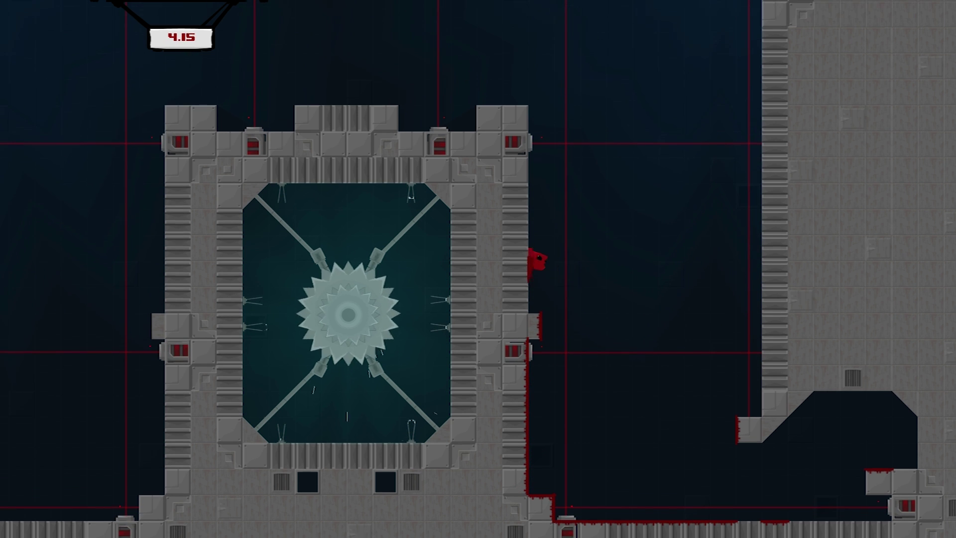
key("space")
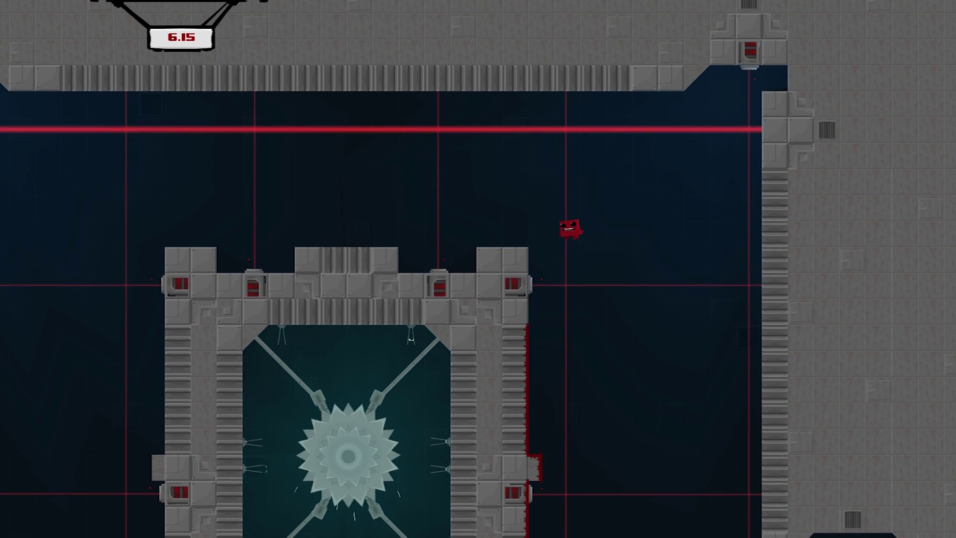
key("Left")
key("Left")
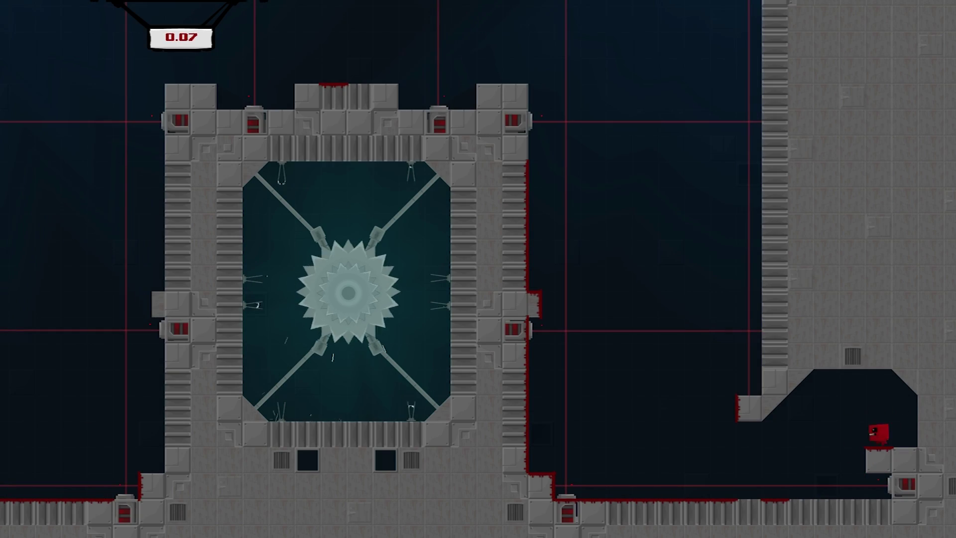
Step: Climb the tower again, jump off its top leftward, and reach Bandage Girl
key("Left")
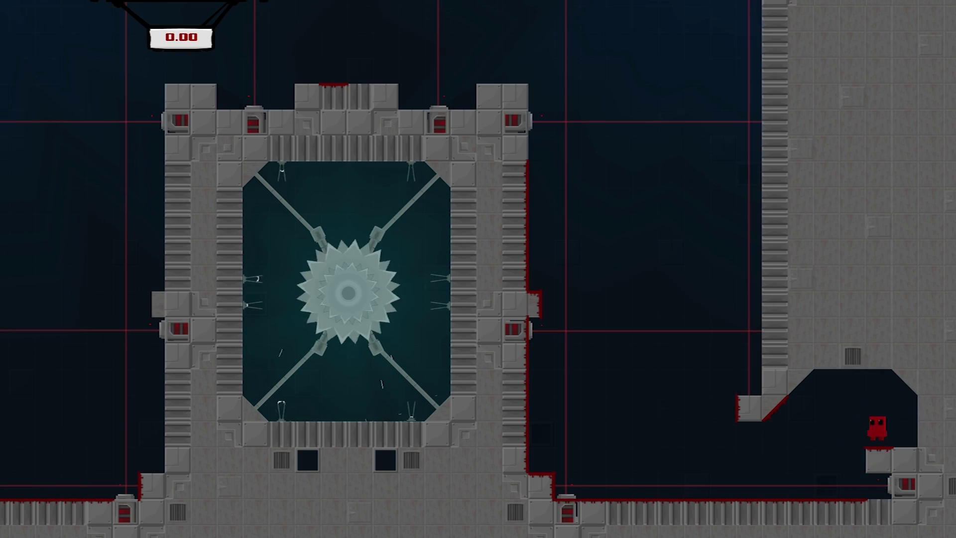
key("Left")
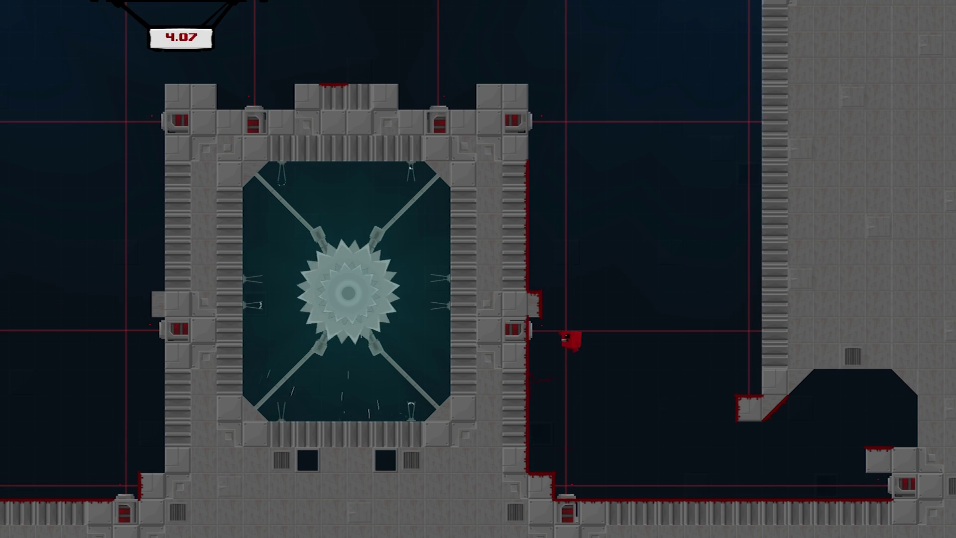
key("space")
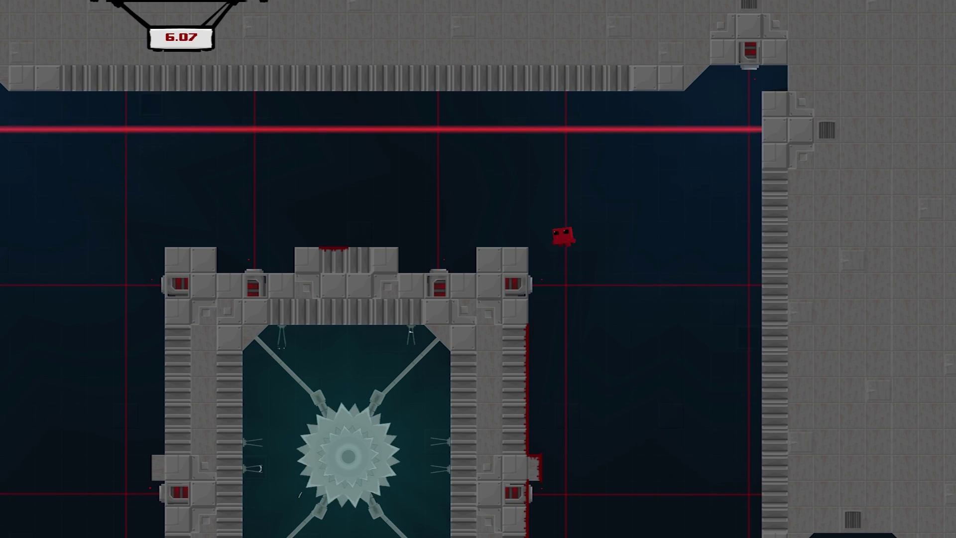
key("Left")
key("space")
key("Left")
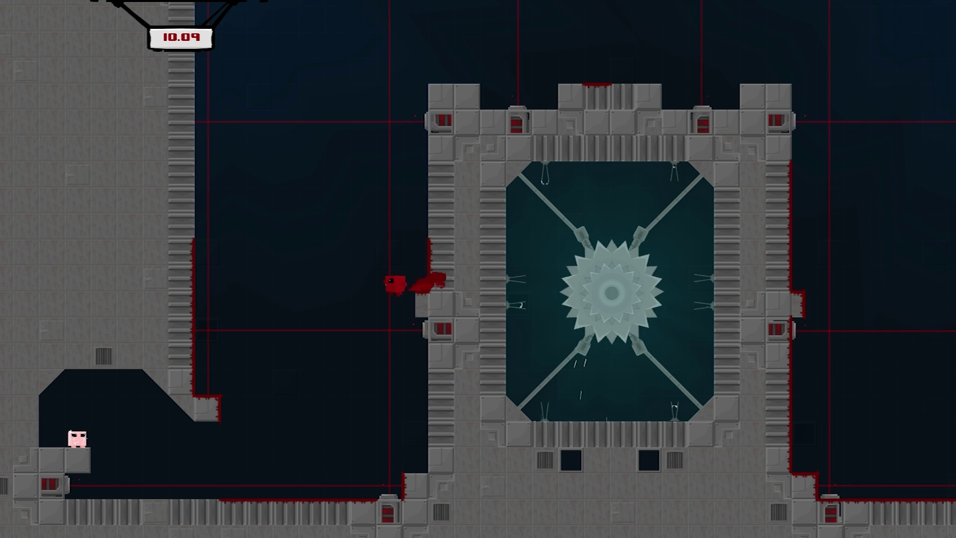
key("Left")
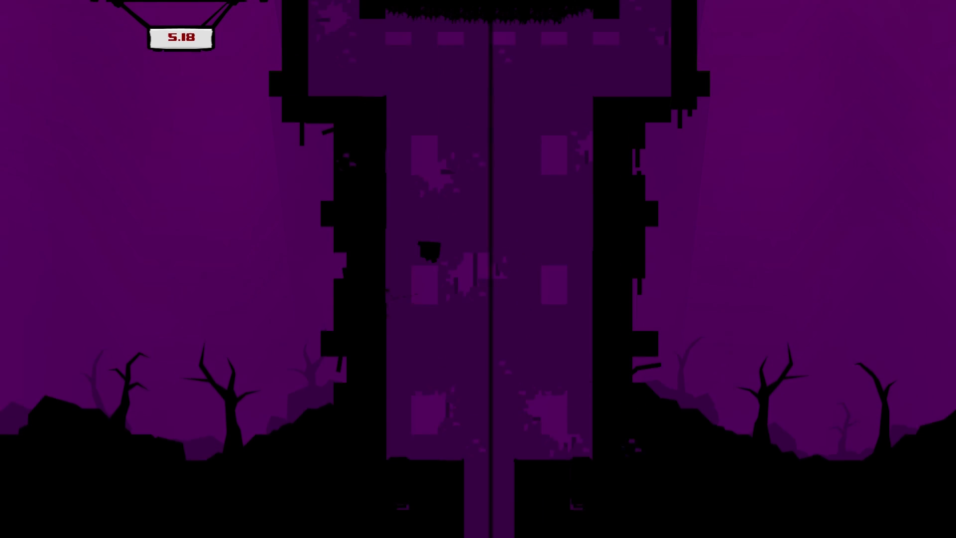
key("space")
key("space")
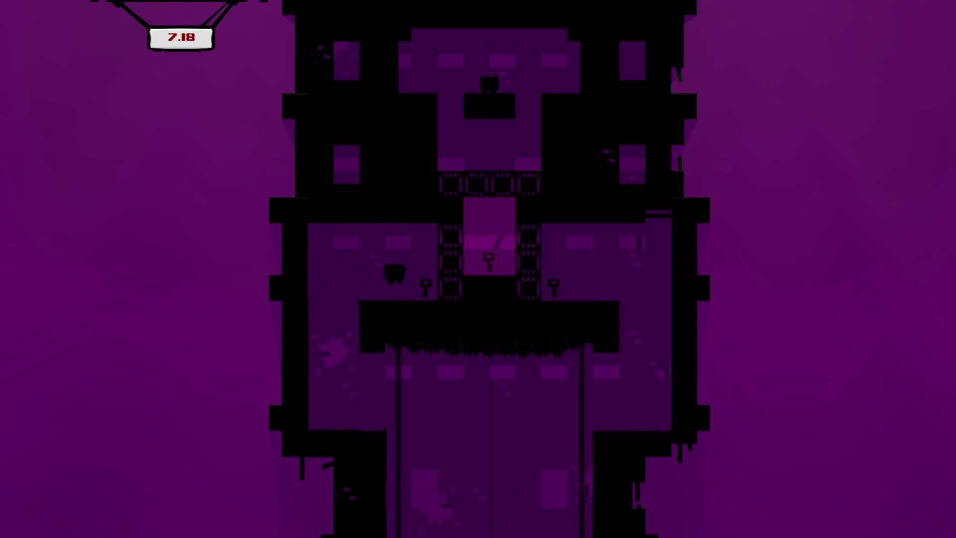
Step: Grab the left key, cross the chamber, and climb the central shaft to the exit
key("Right")
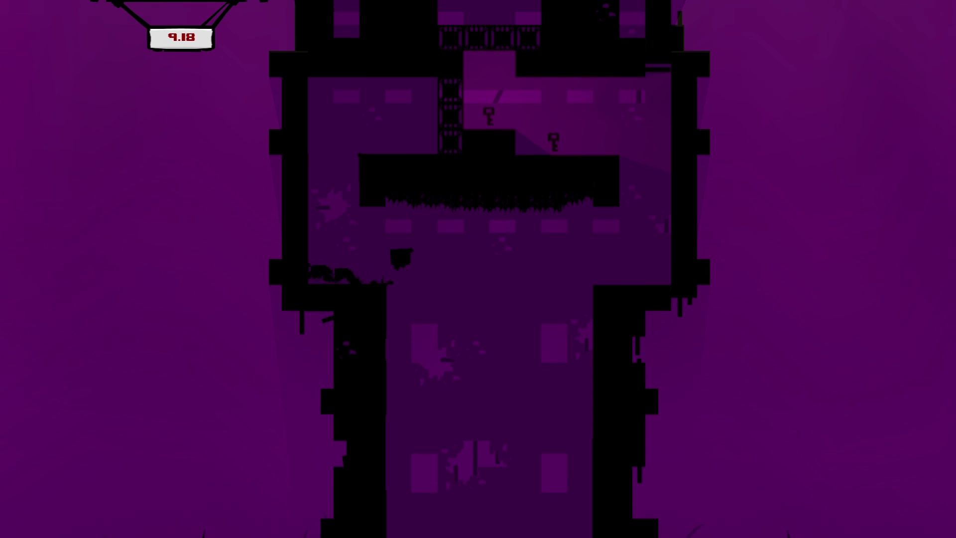
key("Right")
key("space")
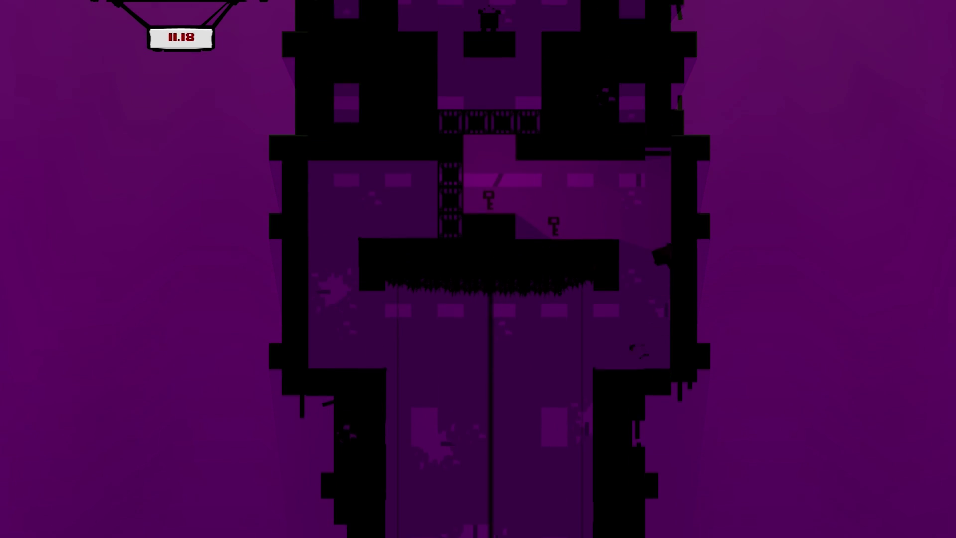
key("space")
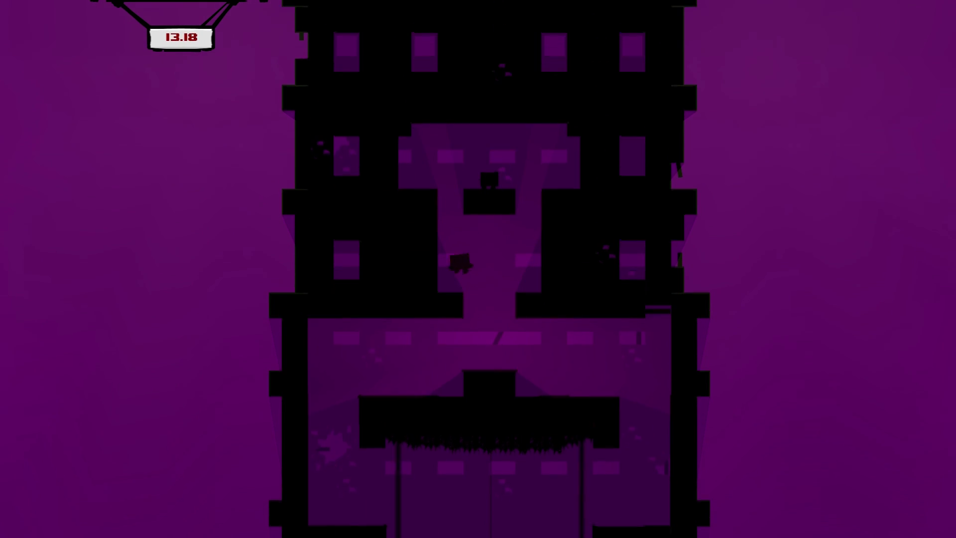
key("Right")
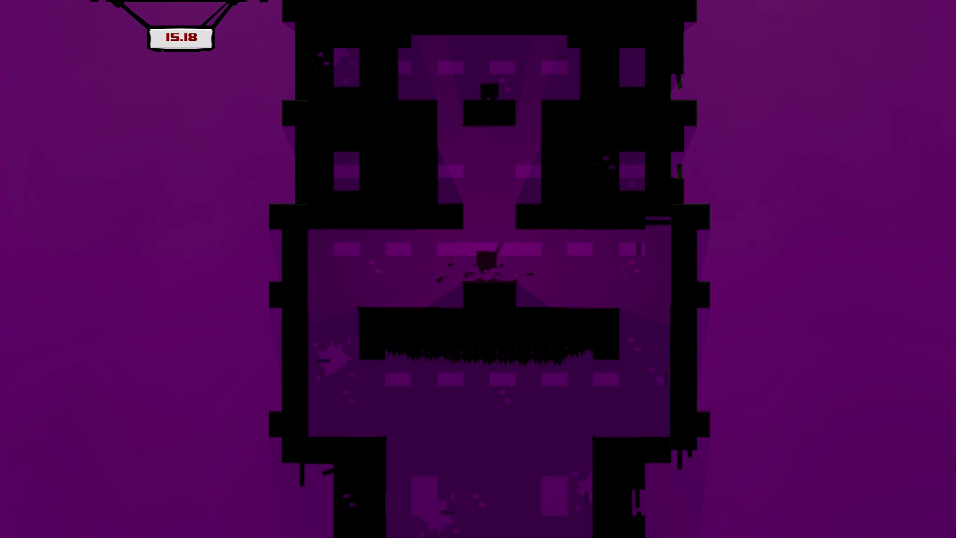
key("space")
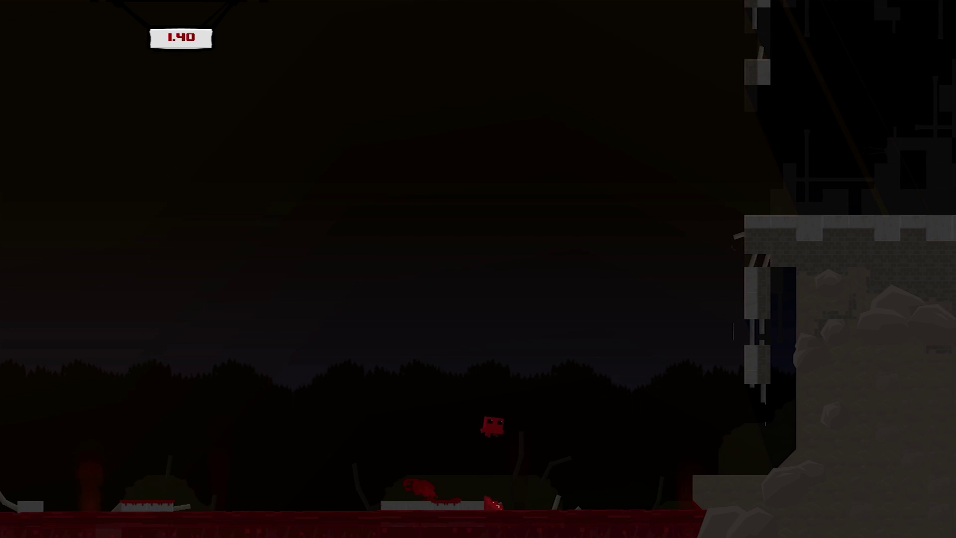
Step: Scale the building wall, wall-jump up the shaft, and drop into the lower corridor
key("Right")
key("space")
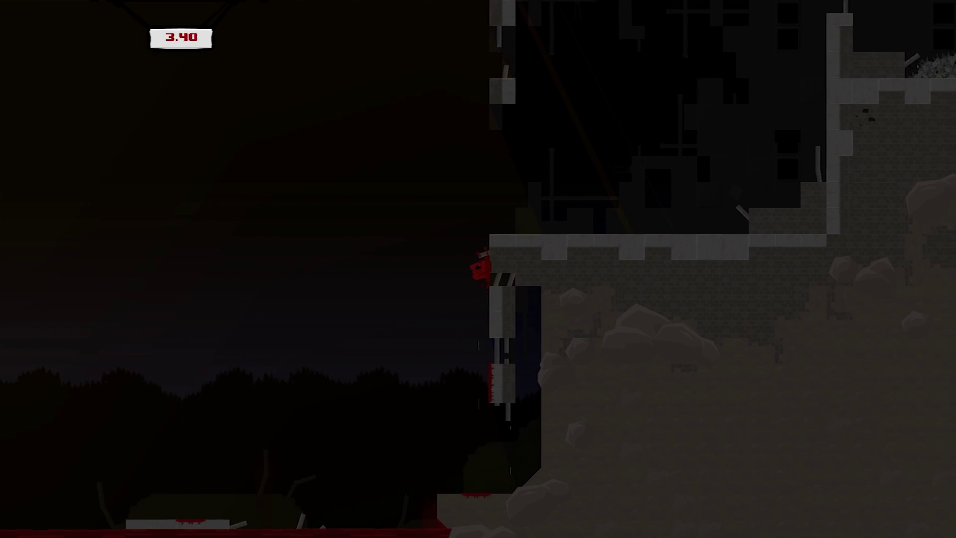
key("space")
key("Right")
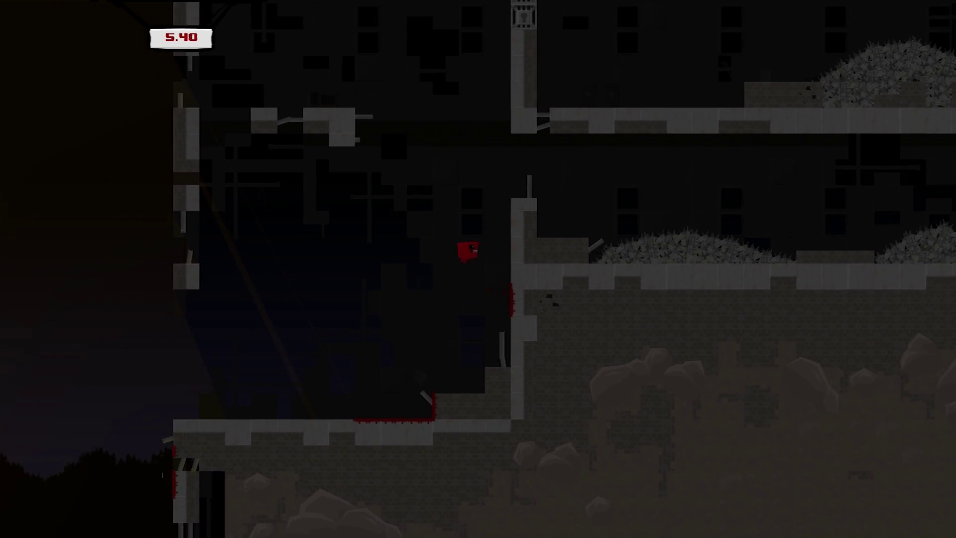
key("space")
key("space")
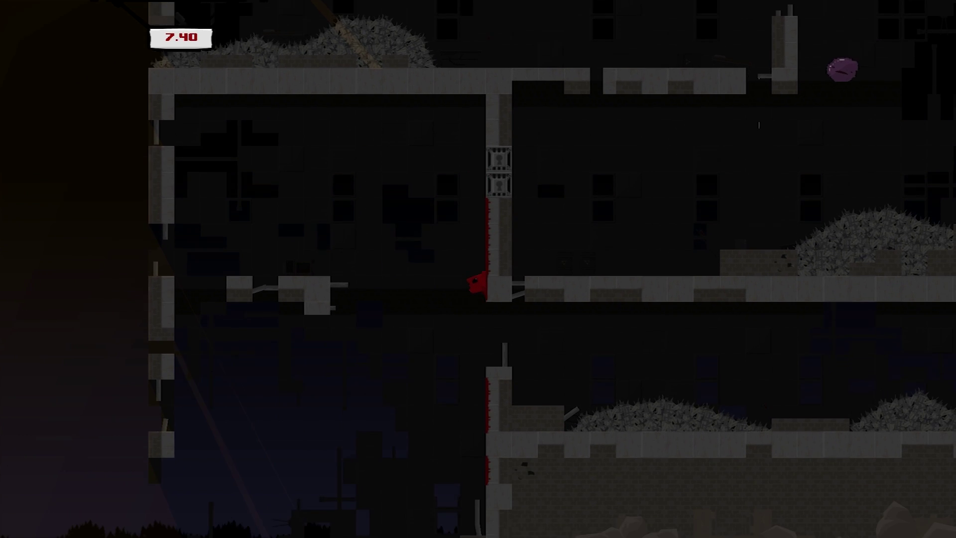
key("Right")
key("space")
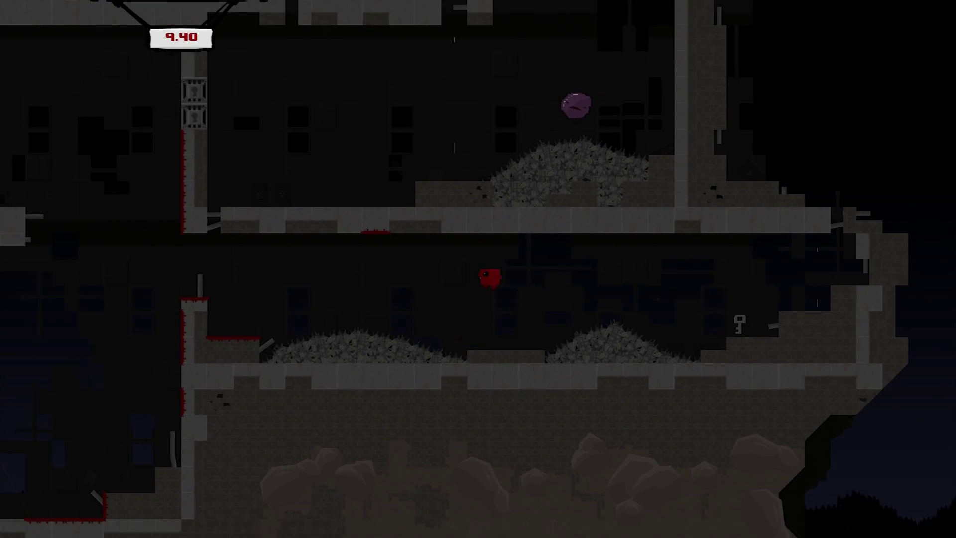
Step: Double back along the corridor, cross onto the platform, and pass left through the wall gap
key("Right")
key("Left")
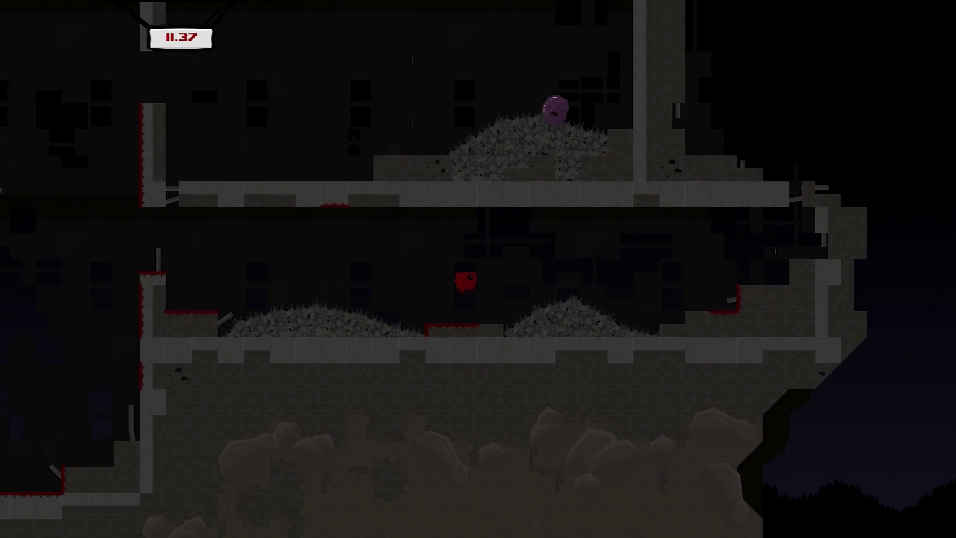
key("Left")
key("space")
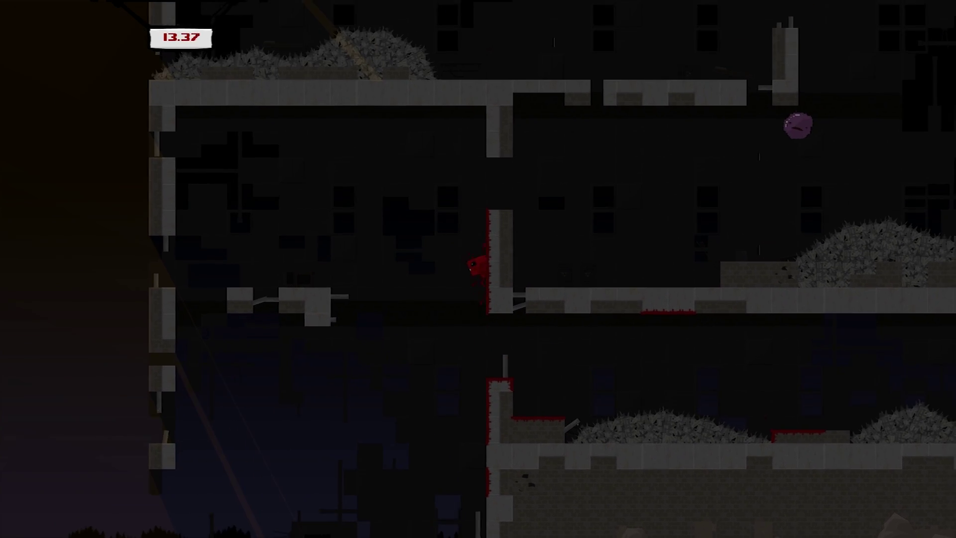
key("Right")
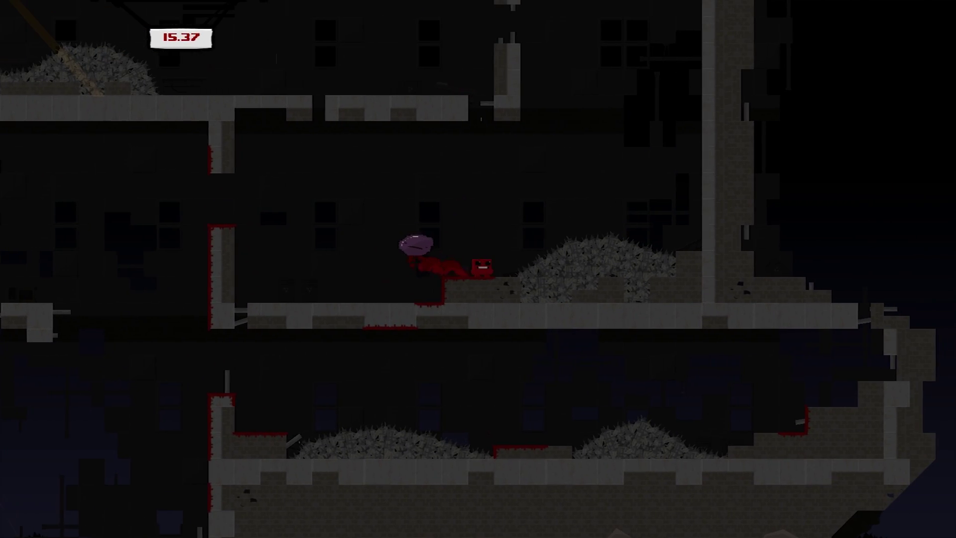
key("Right")
key("space")
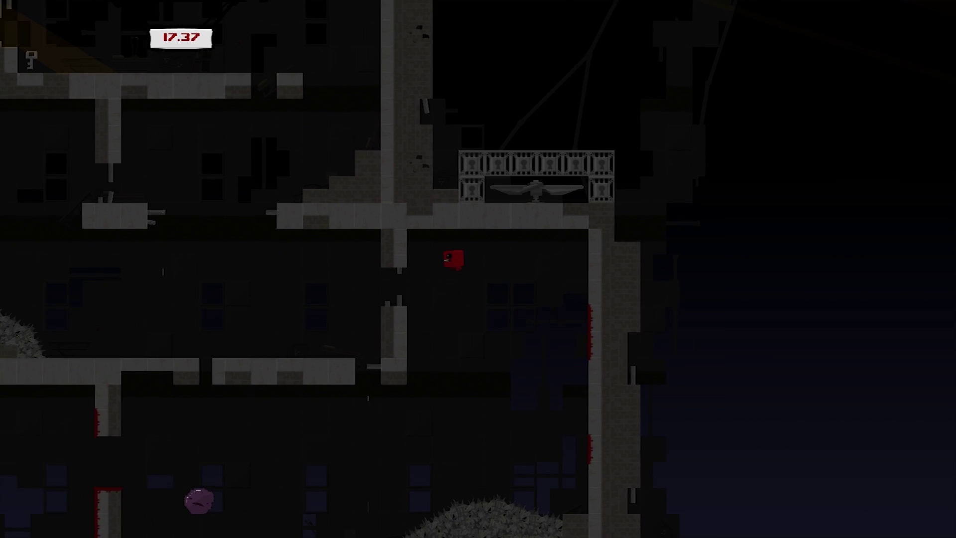
key("Left")
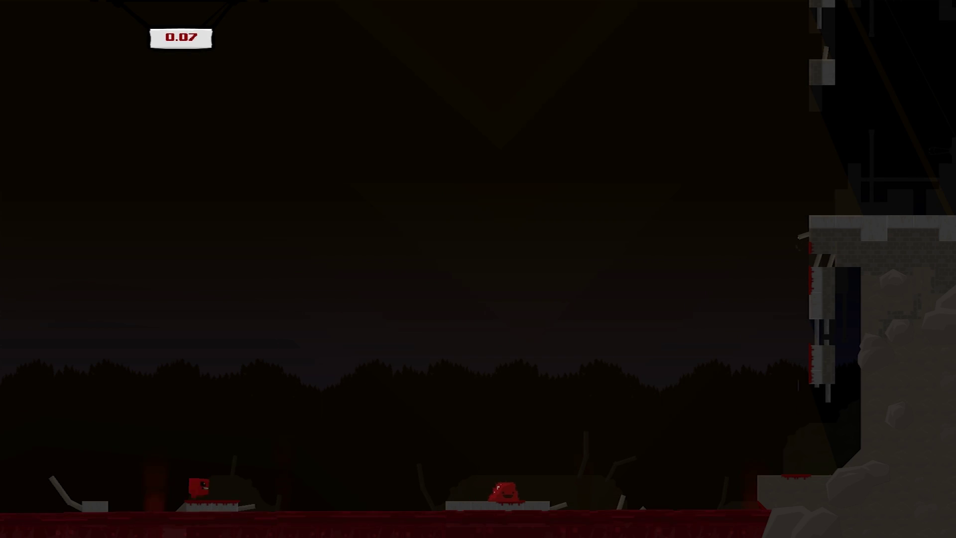
Step: Leap onto the outer wall and climb toward the upper platforms
key("Right")
key("space")
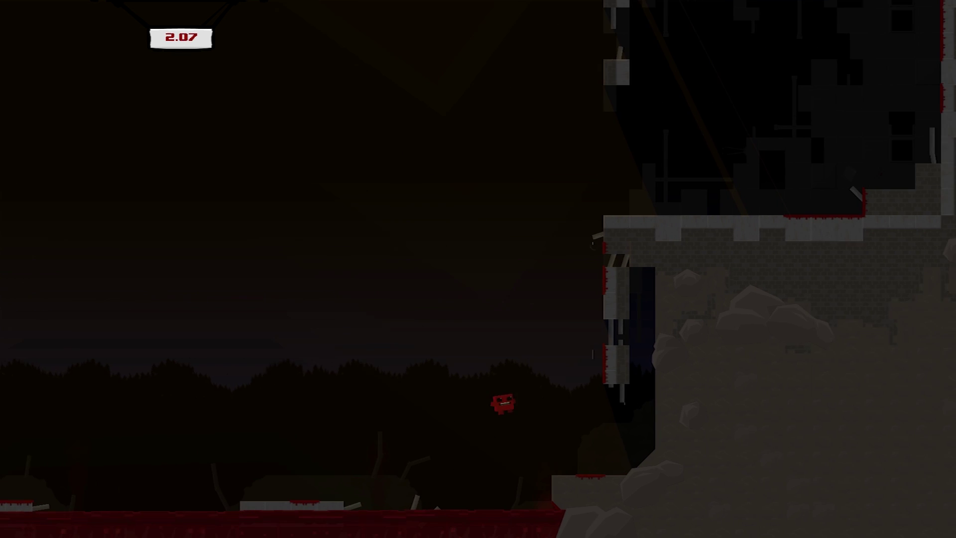
key("space")
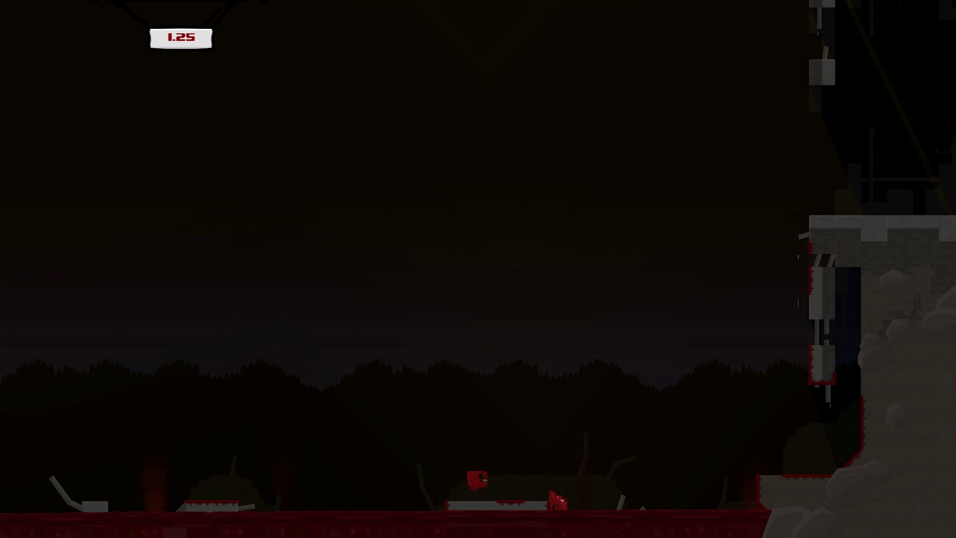
key("Right")
key("space")
key("space")
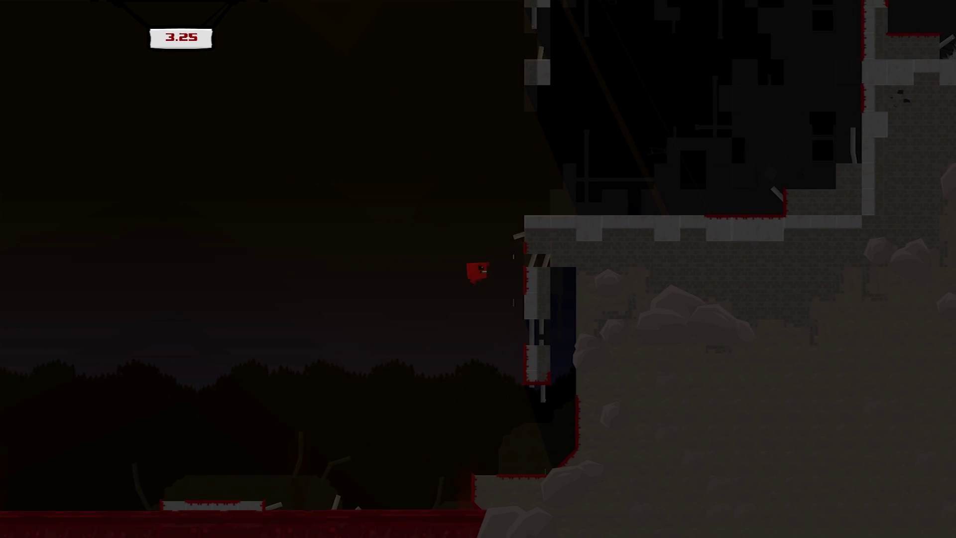
key("space")
key("space")
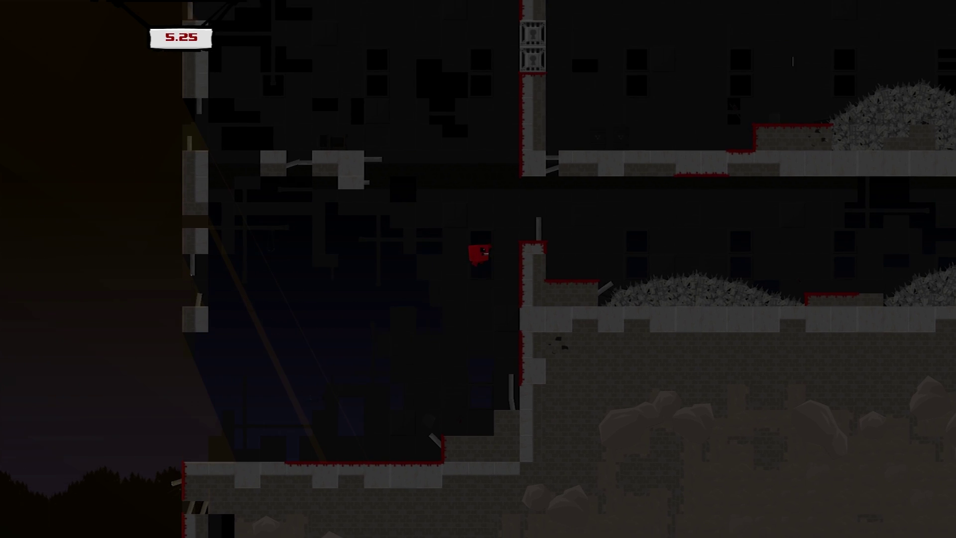
Step: Run along the upper platform, jump for the key, and move up between walls
key("Right")
key("space")
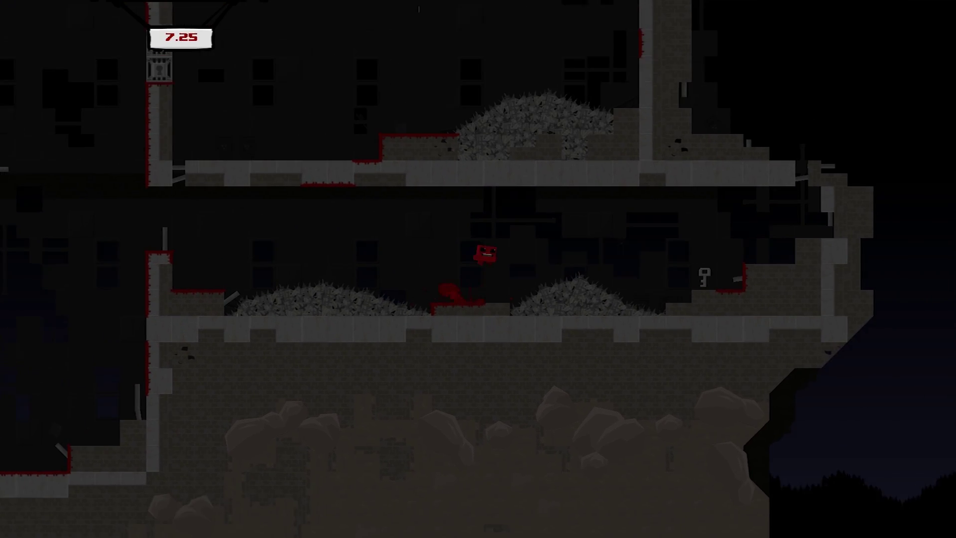
key("Right")
key("space")
key("Left")
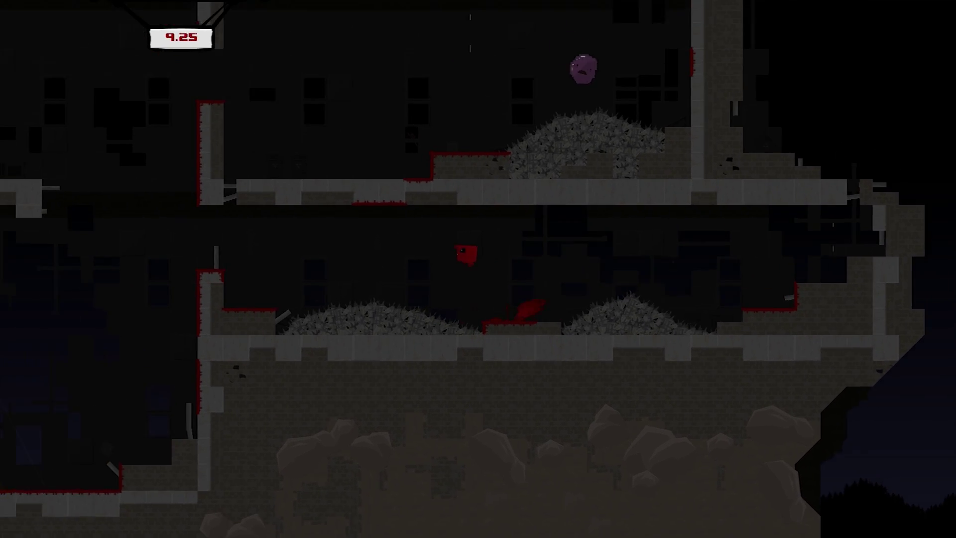
key("Left")
key("space")
key("space")
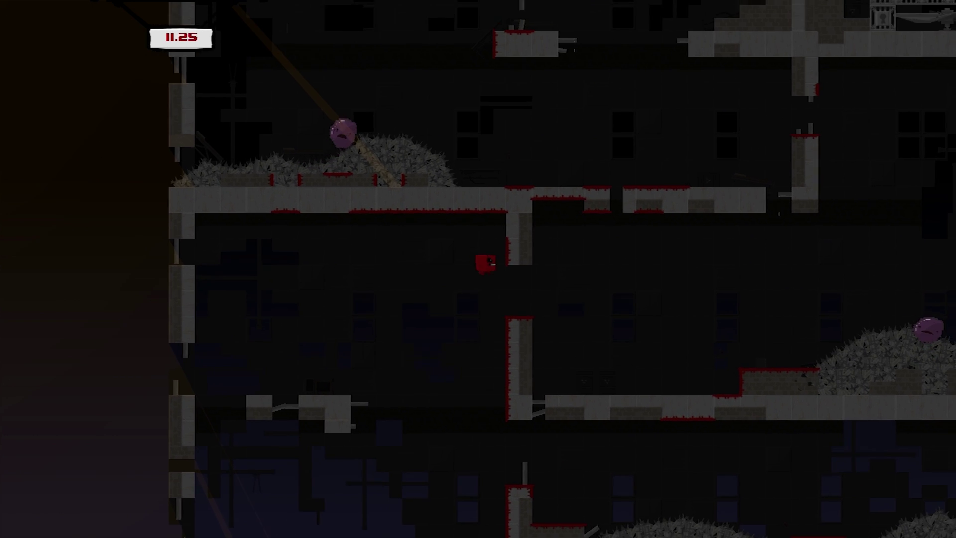
Step: Pass through the wall gap, climb rightward, then jump left and slide down a wall
key("Right")
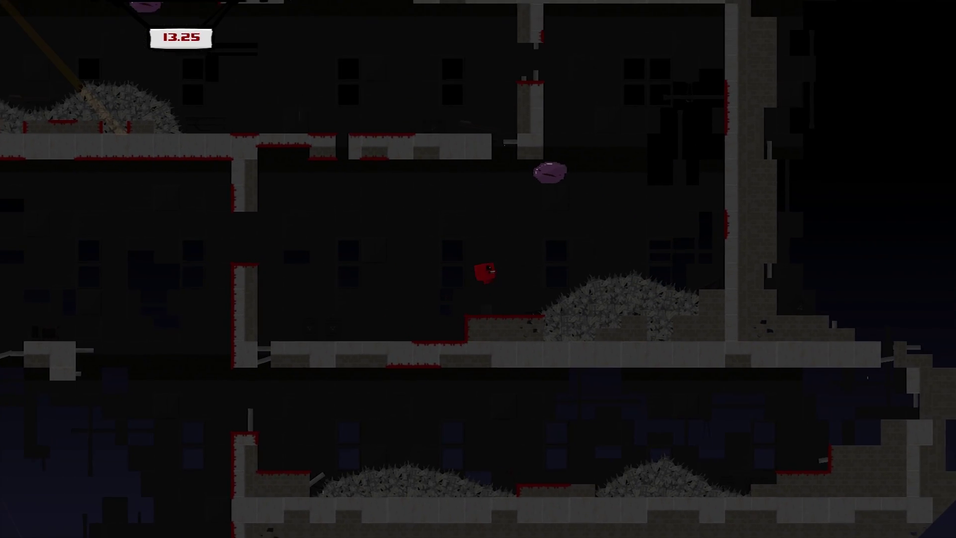
key("Right")
key("space")
key("space")
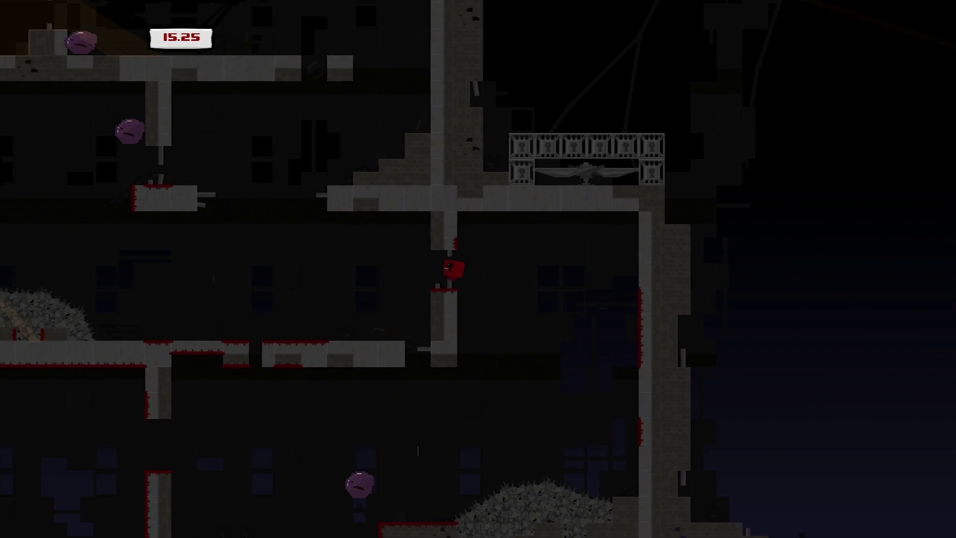
key("Left")
key("space")
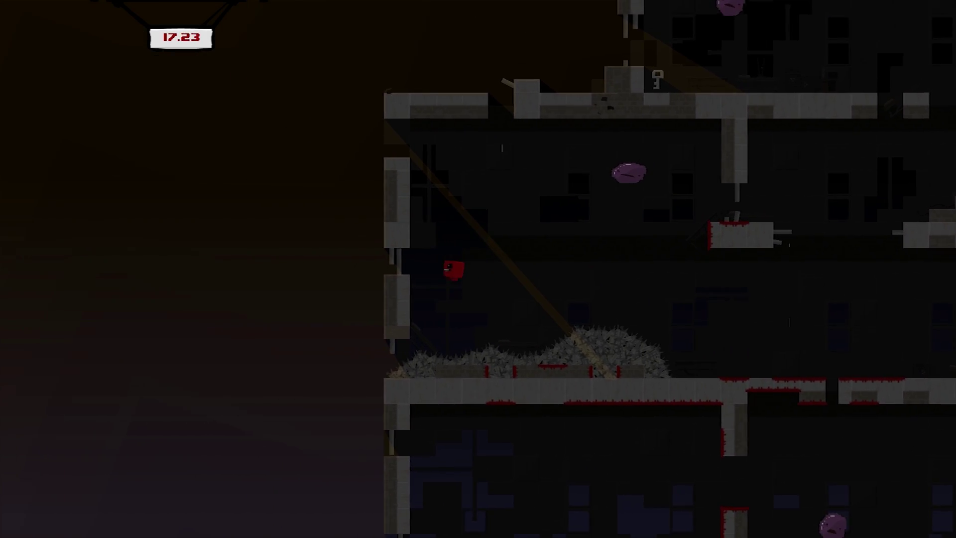
key("Left")
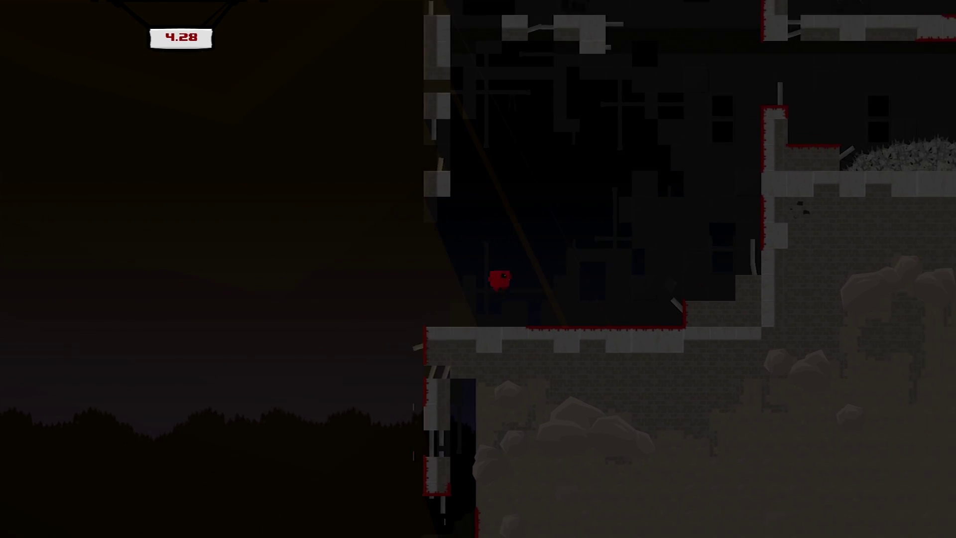
Step: Climb the wall onto the lower floor and grab the key
key("space")
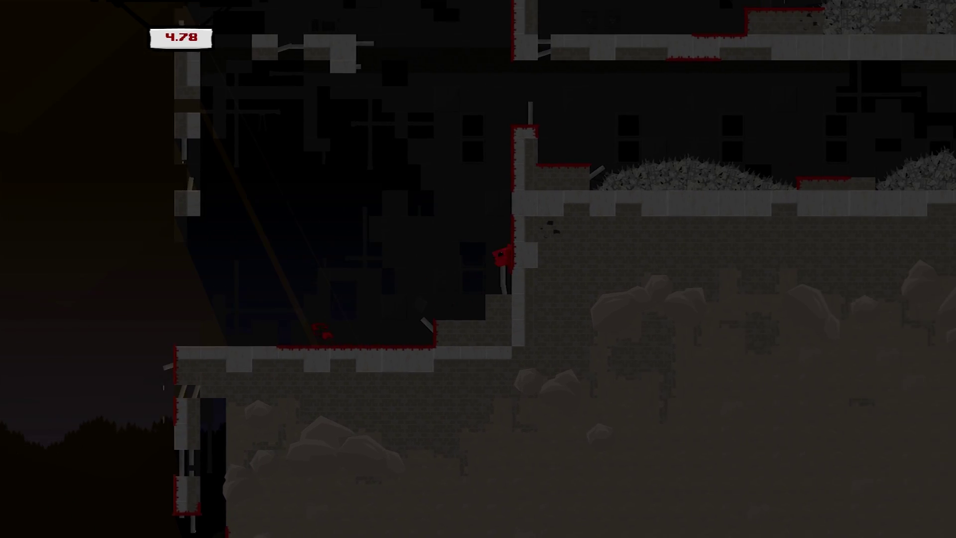
key("space")
key("space")
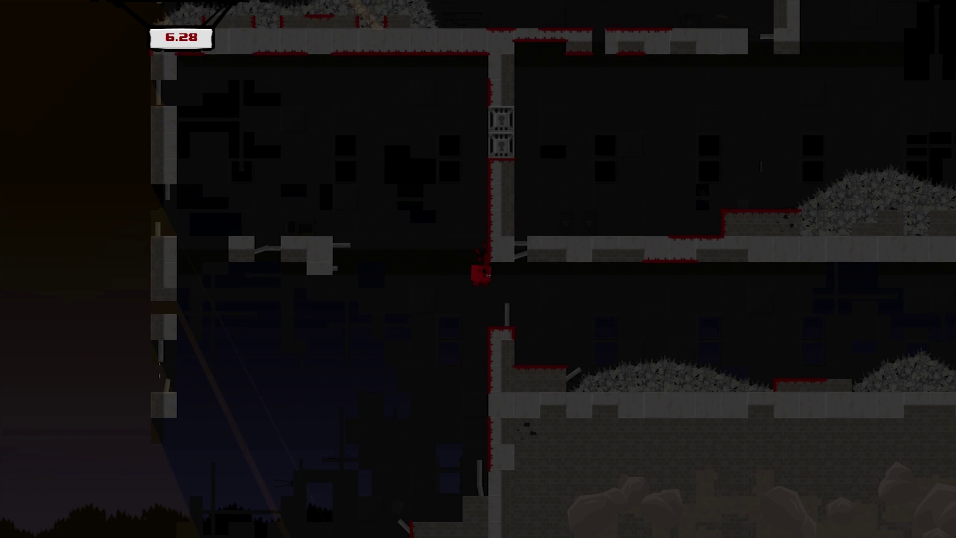
key("Right")
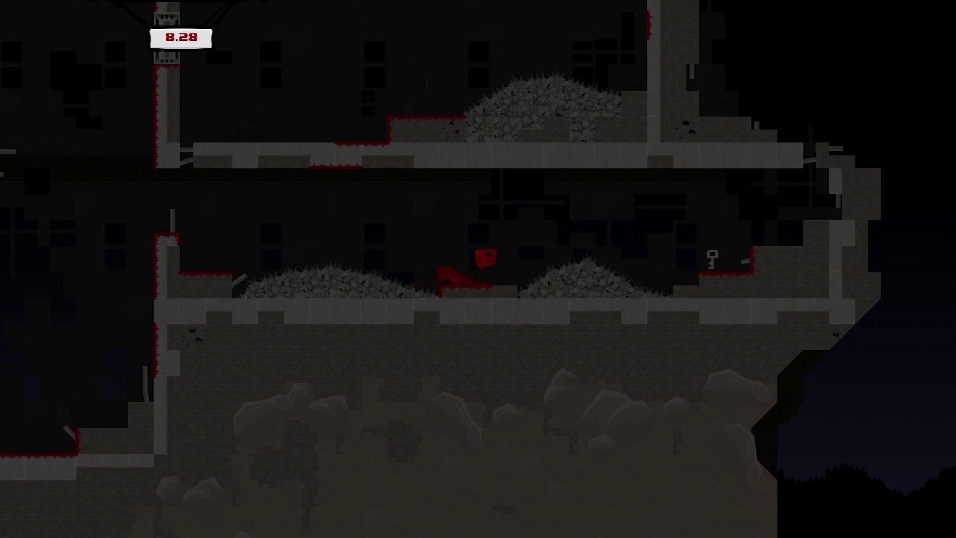
key("Right")
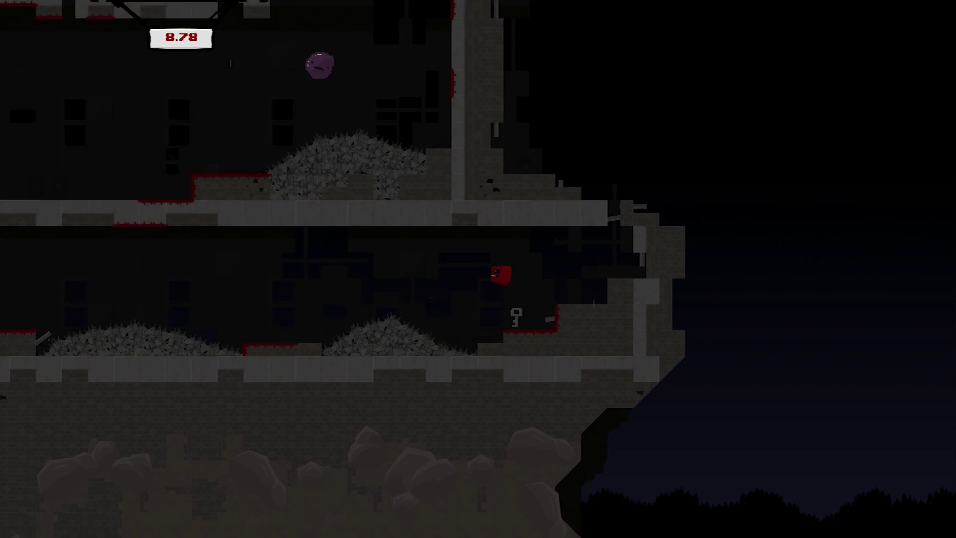
key("Left")
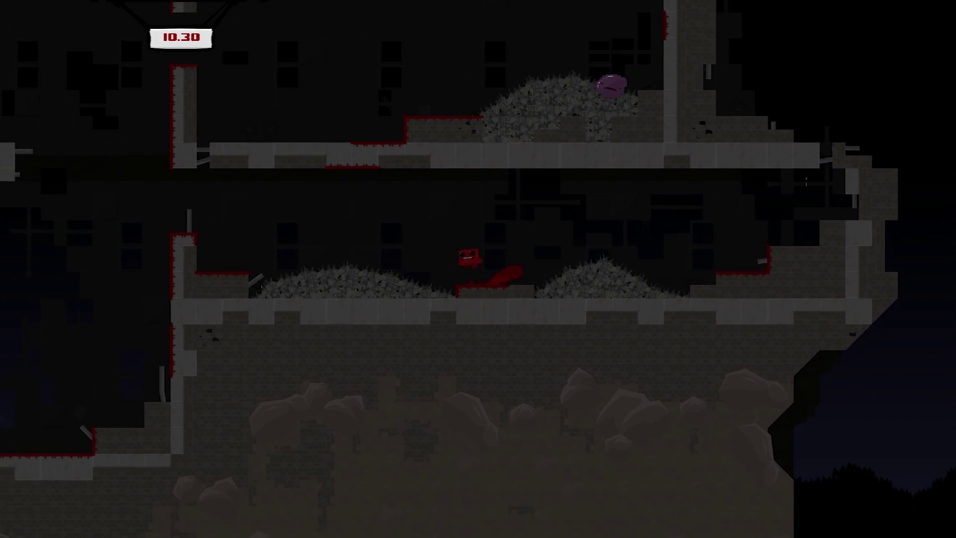
key("Left")
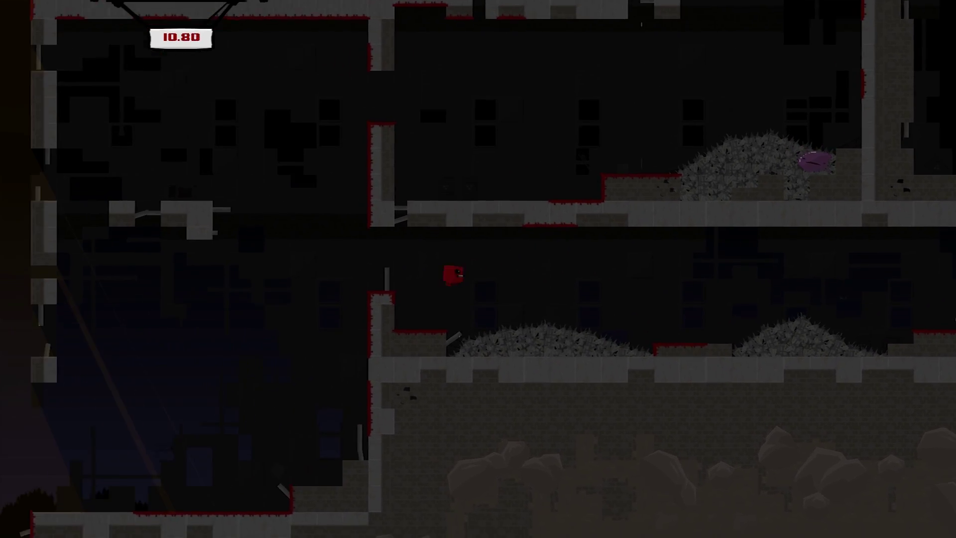
Step: Latch onto the wall, reach the upper floor, and wall-jump left toward the far wall
key("space")
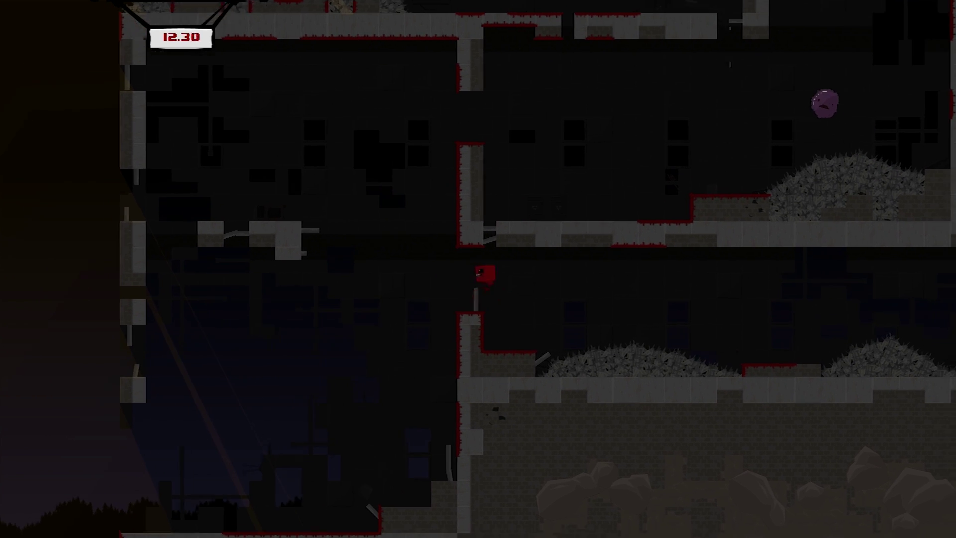
key("space")
key("Right")
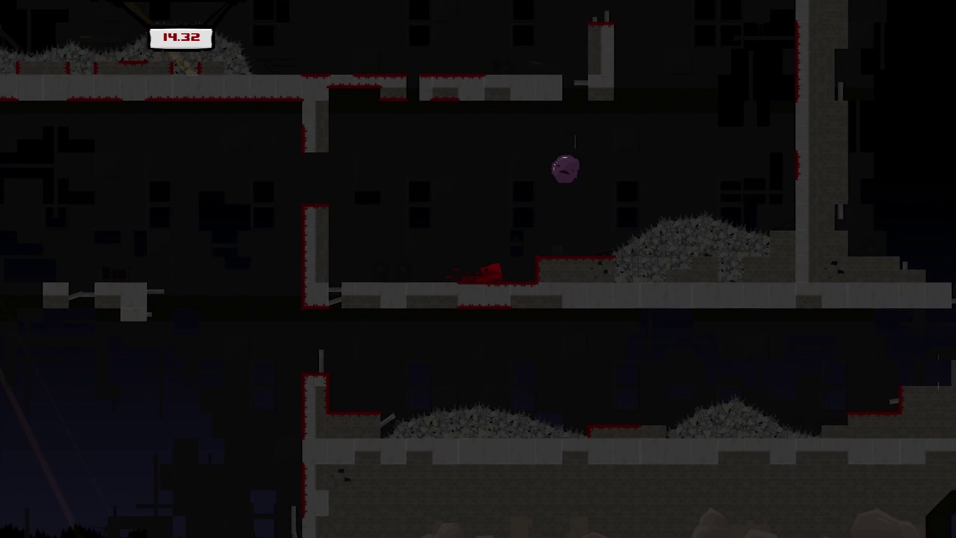
key("Right")
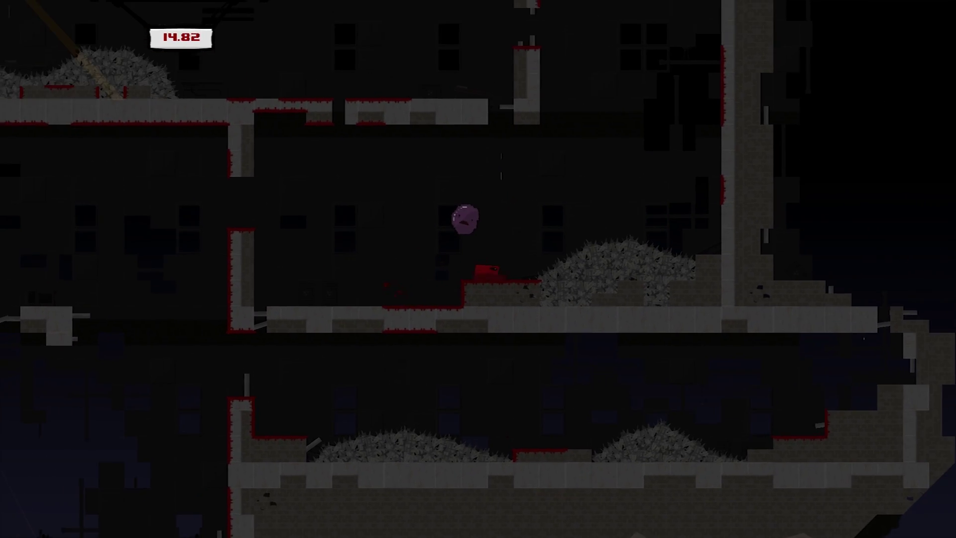
key("space")
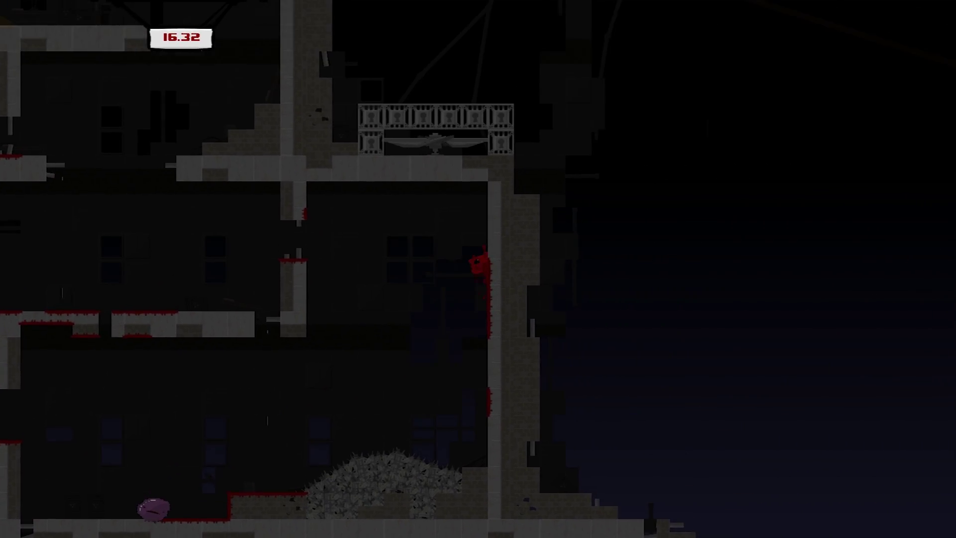
key("space")
key("Left")
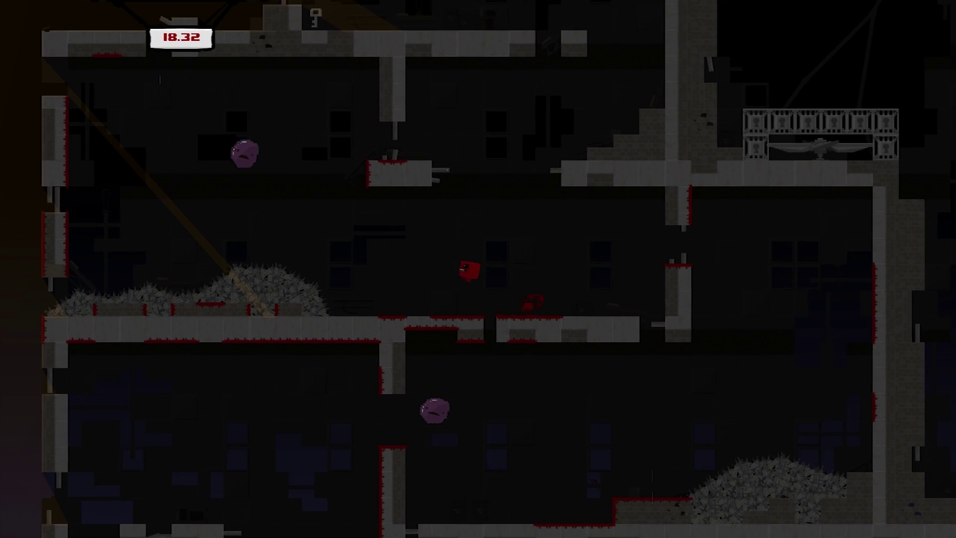
key("Left")
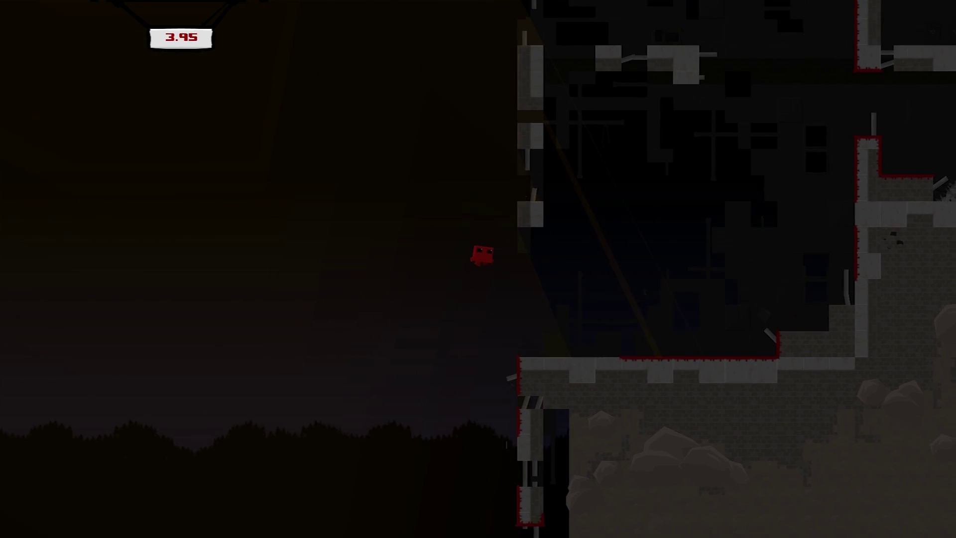
key("space")
key("space")
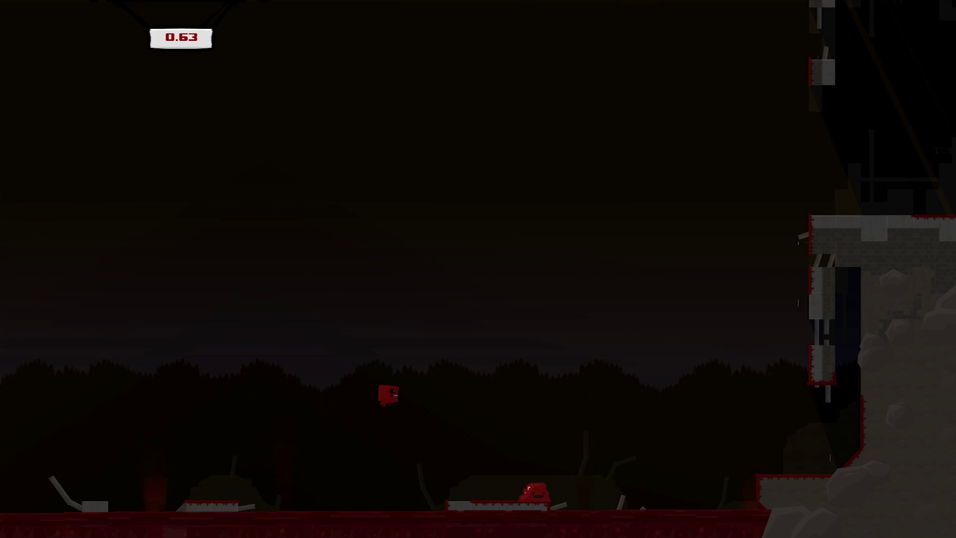
Step: Wall-jump up the tower's left wall, exit lower-left, and push into the saw corridor
key("Right")
key("space")
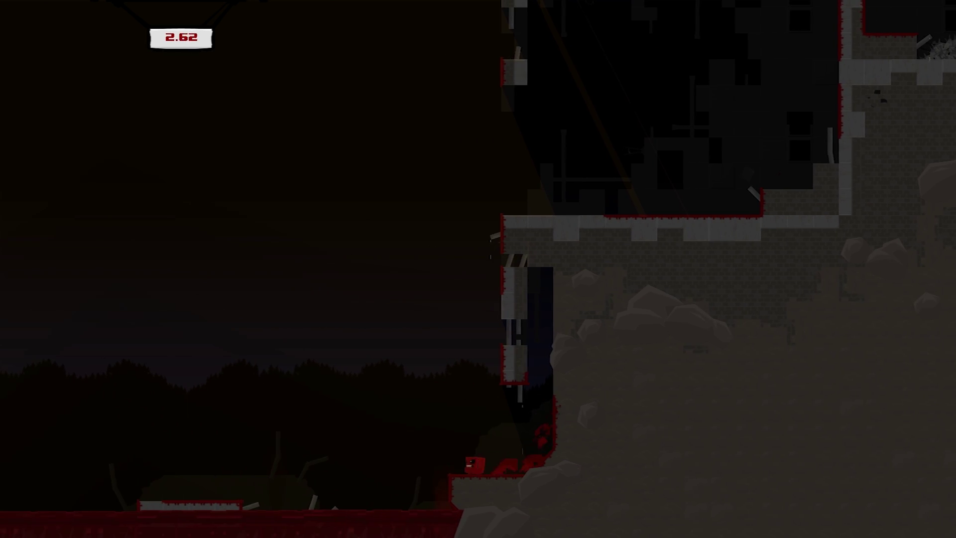
key("space")
key("space")
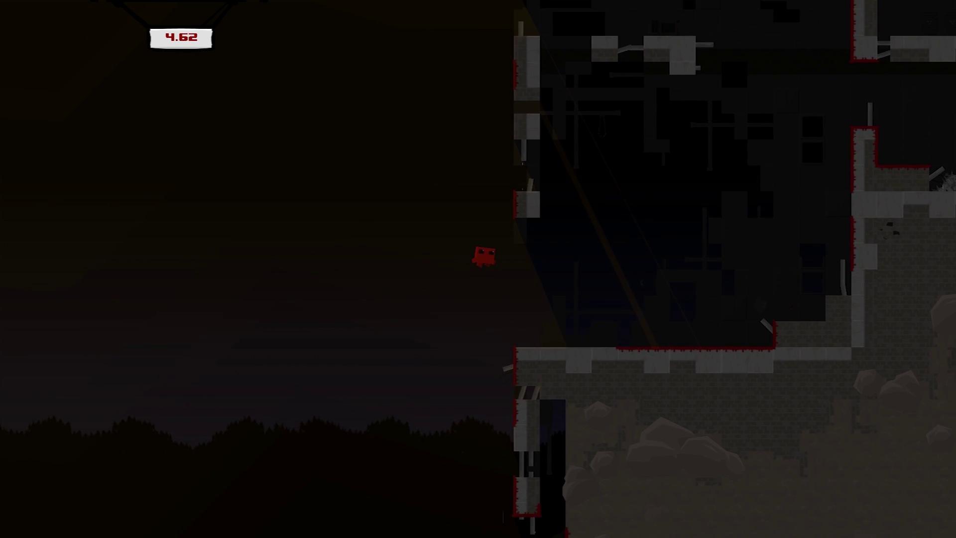
key("Left")
key("space")
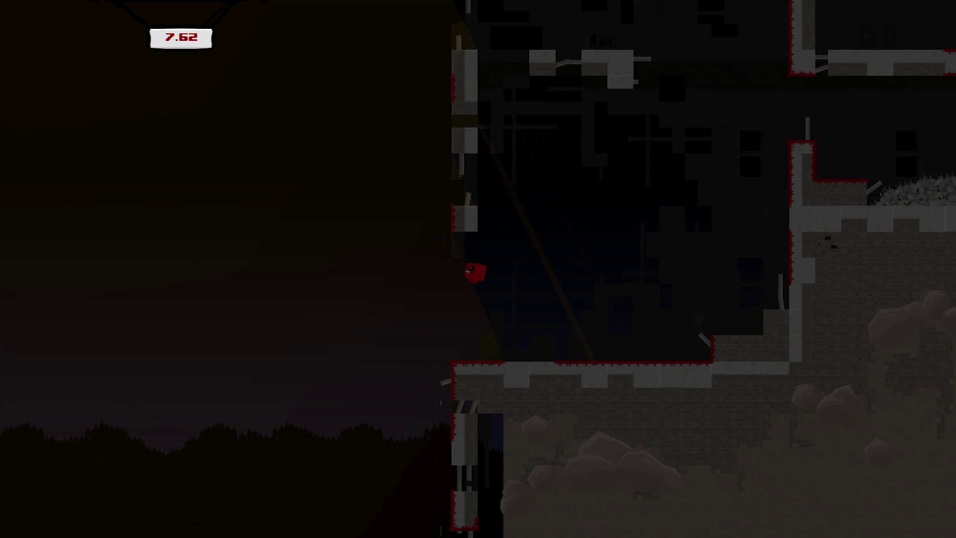
key("Right")
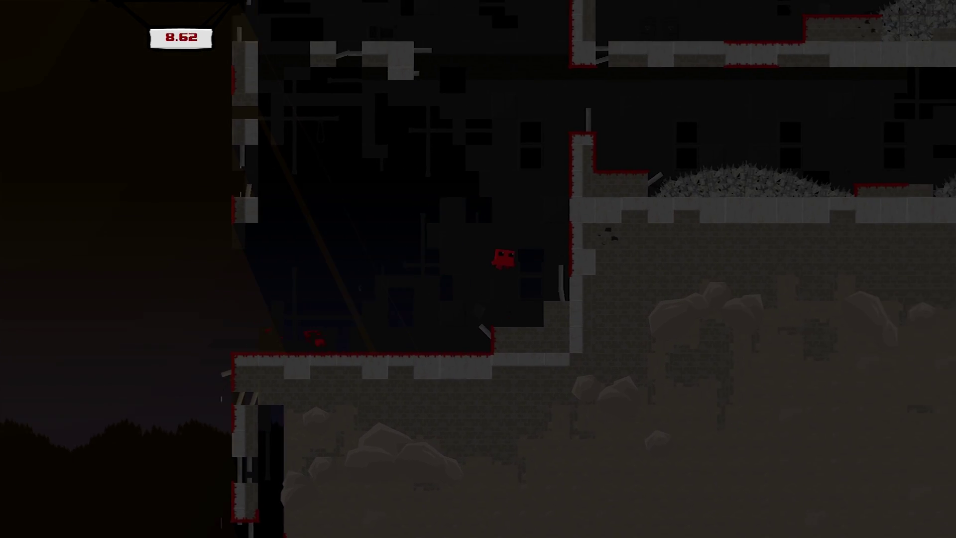
key("space")
key("Right")
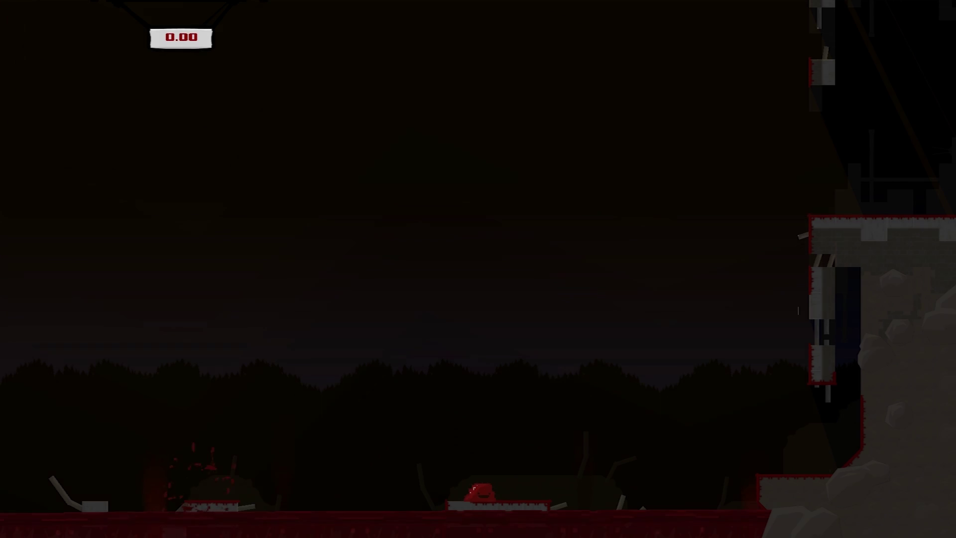
Step: Wall-jump onto the tower ledge, drop down the shaft, and climb back up
key("Right")
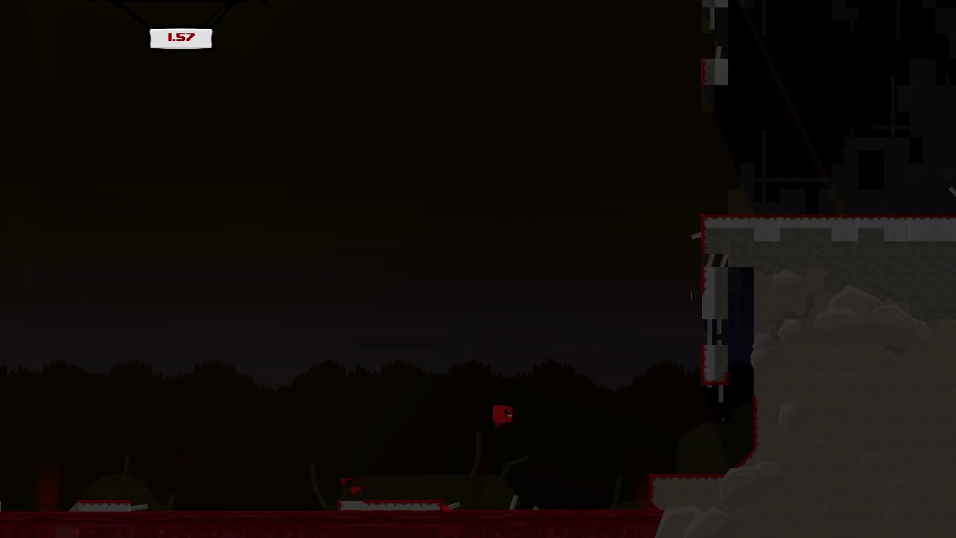
key("space")
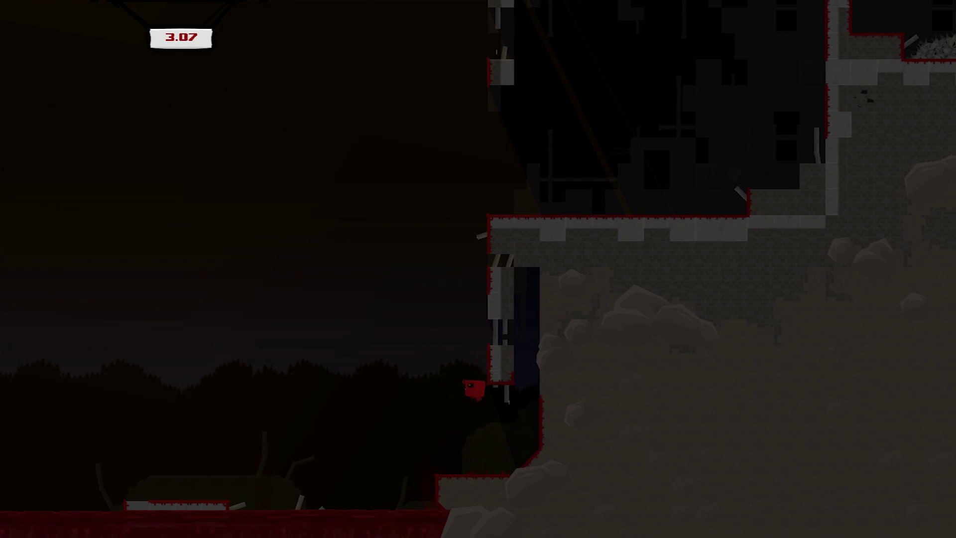
key("space")
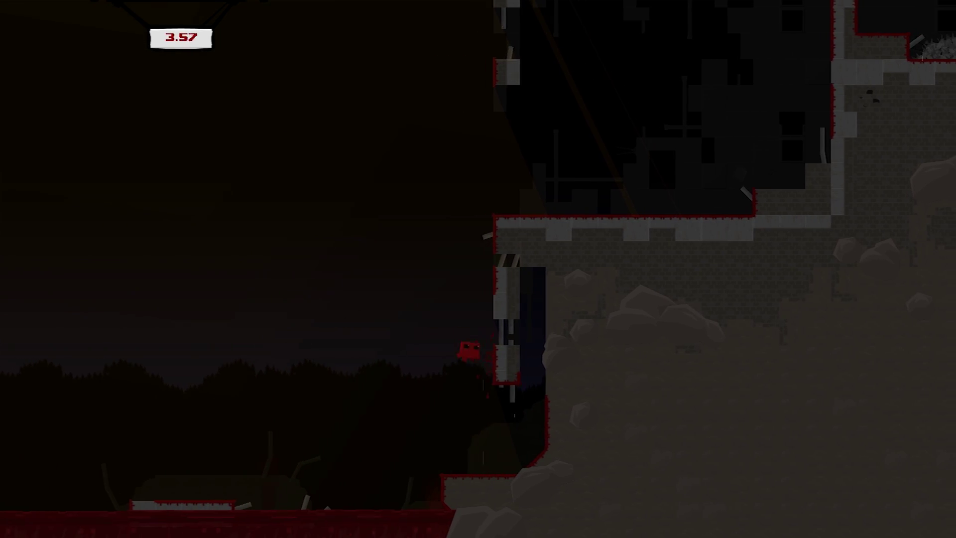
key("space")
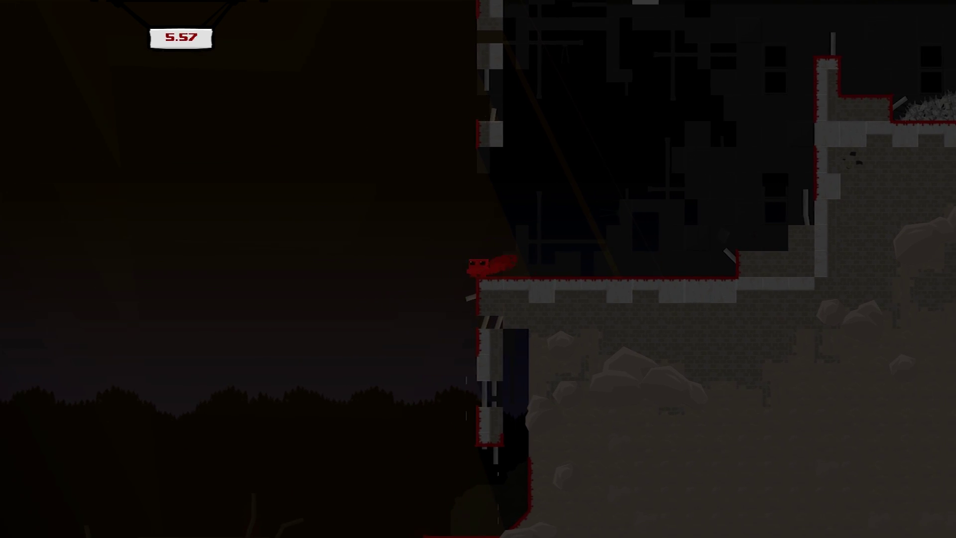
key("Left")
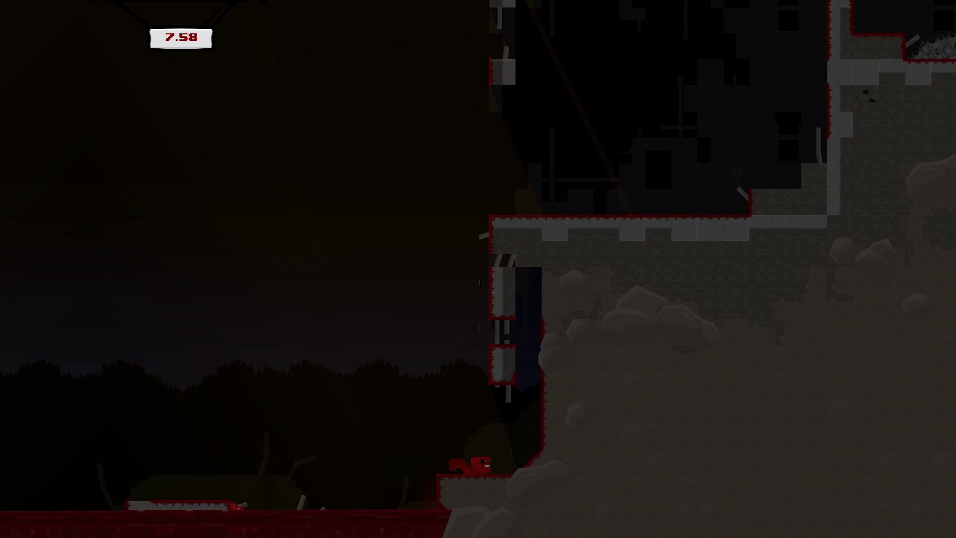
key("space")
key("space")
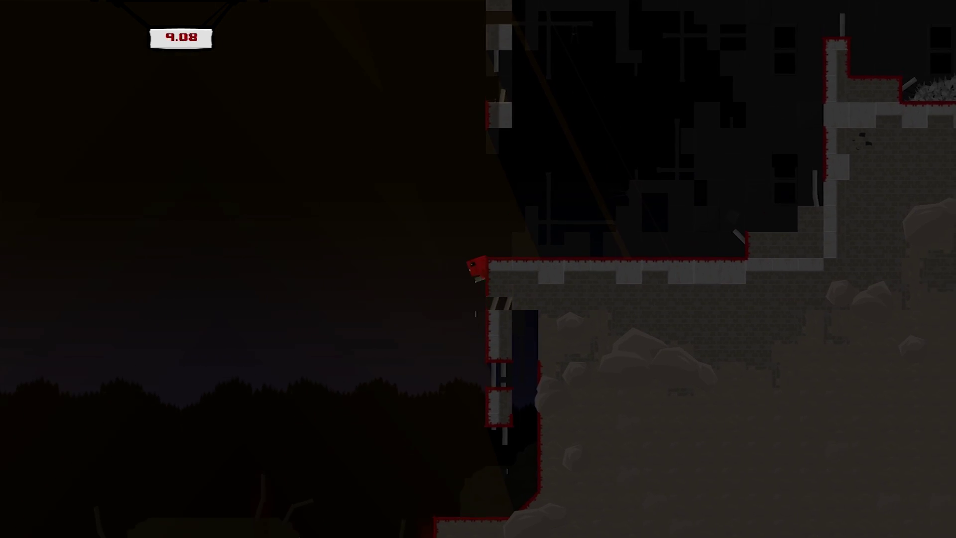
key("space")
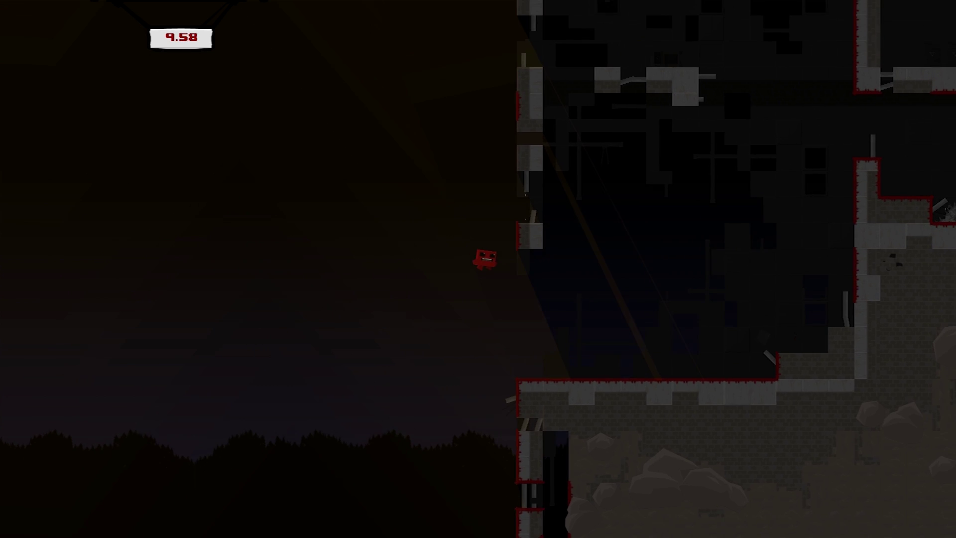
Step: Climb the outer tower wall and cross the rooftop to the girder platform
key("space")
key("space")
key("space")
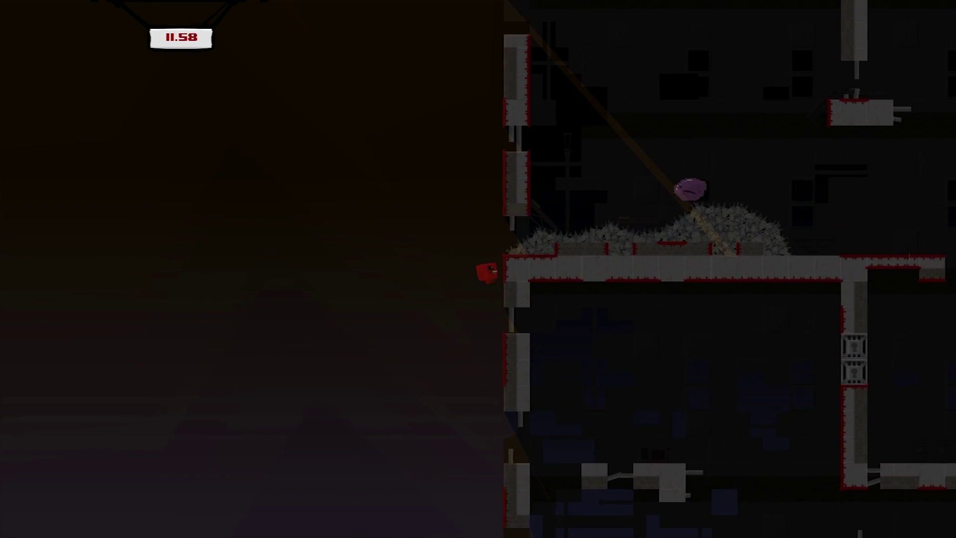
key("space")
key("space")
key("space")
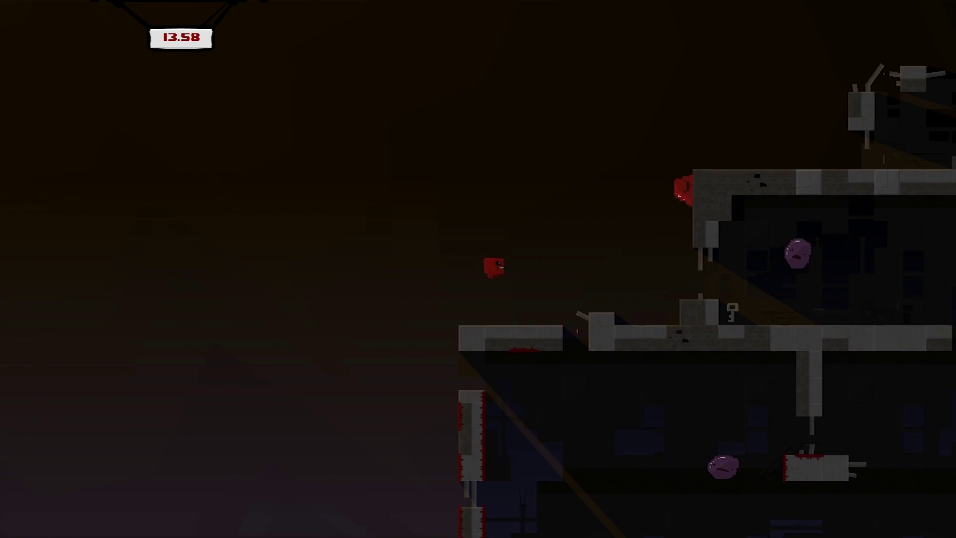
key("space")
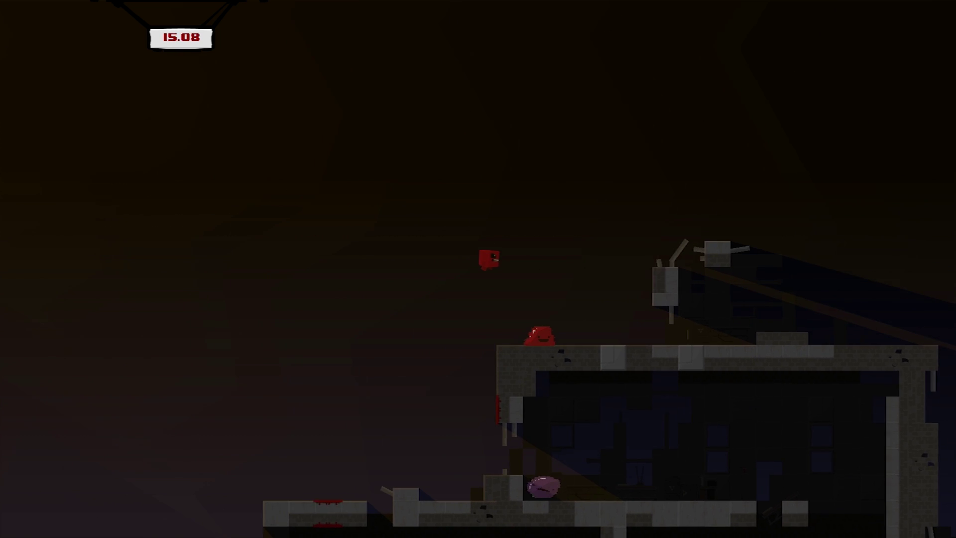
key("Right")
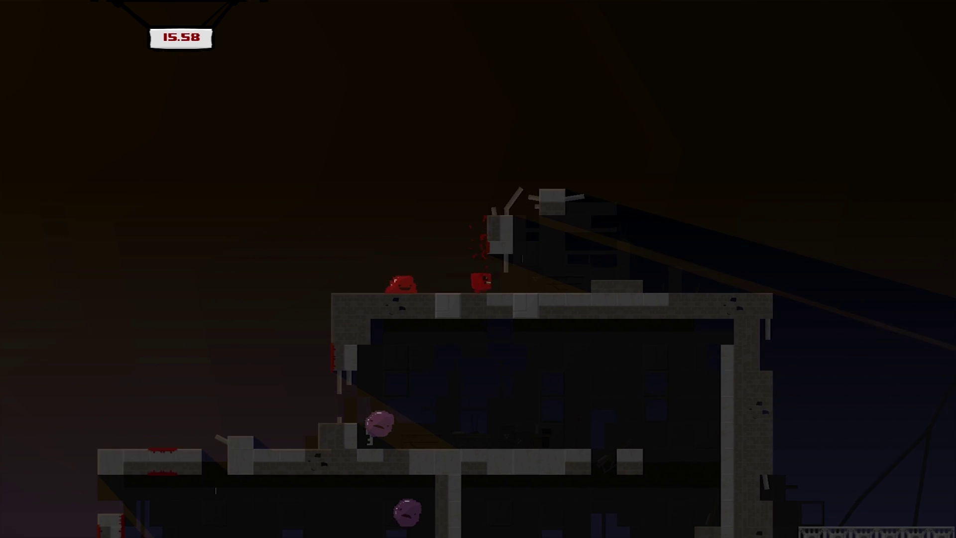
key("space")
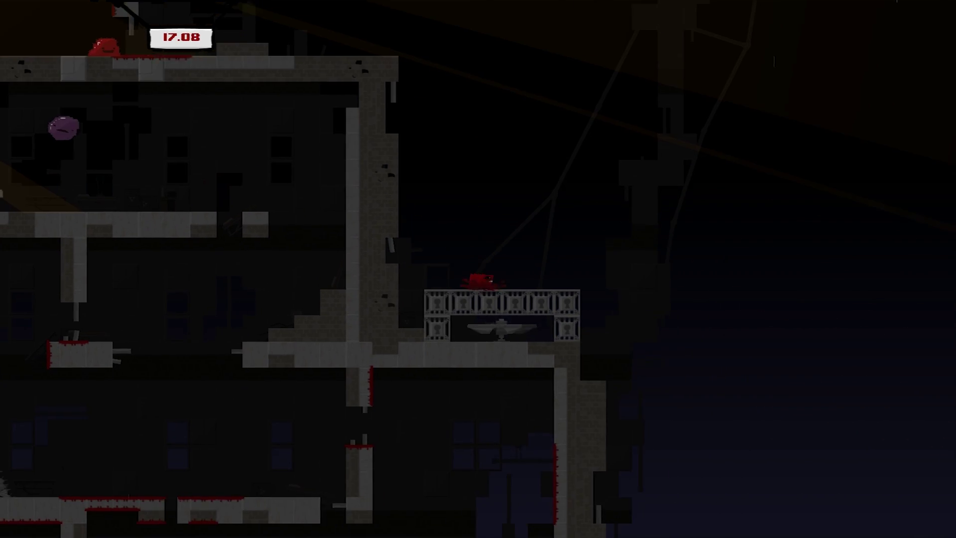
key("space")
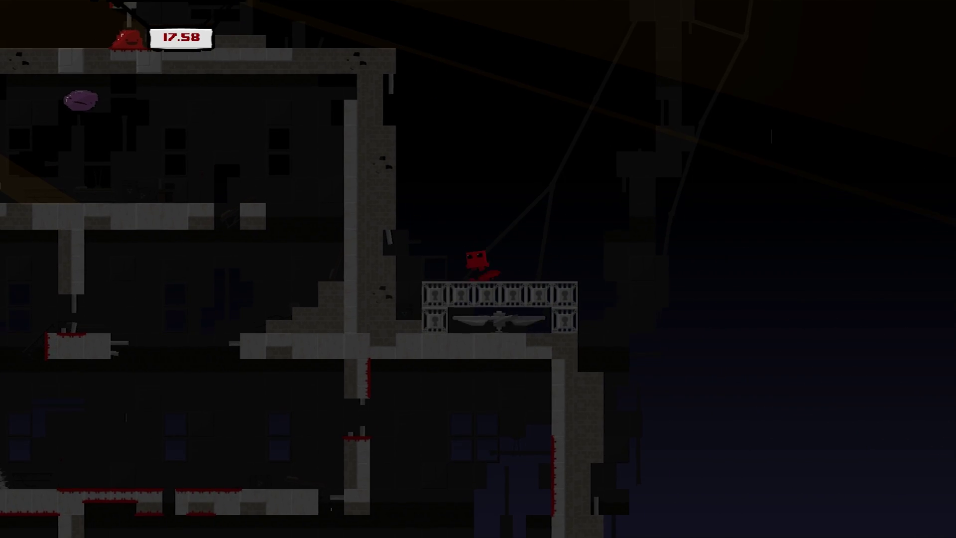
Step: Run off the girder platform's right end and wall-jump right off the tower
key("Left")
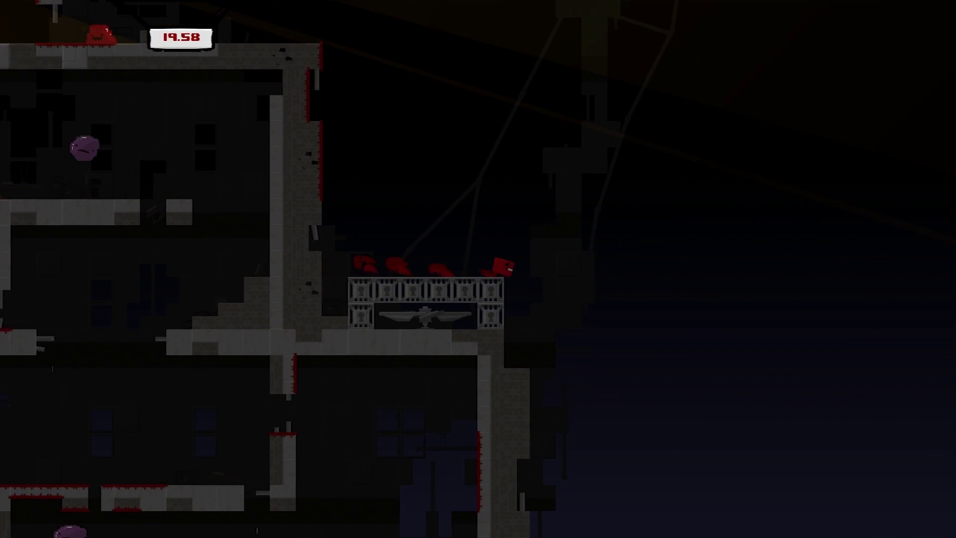
key("Right")
key("Left")
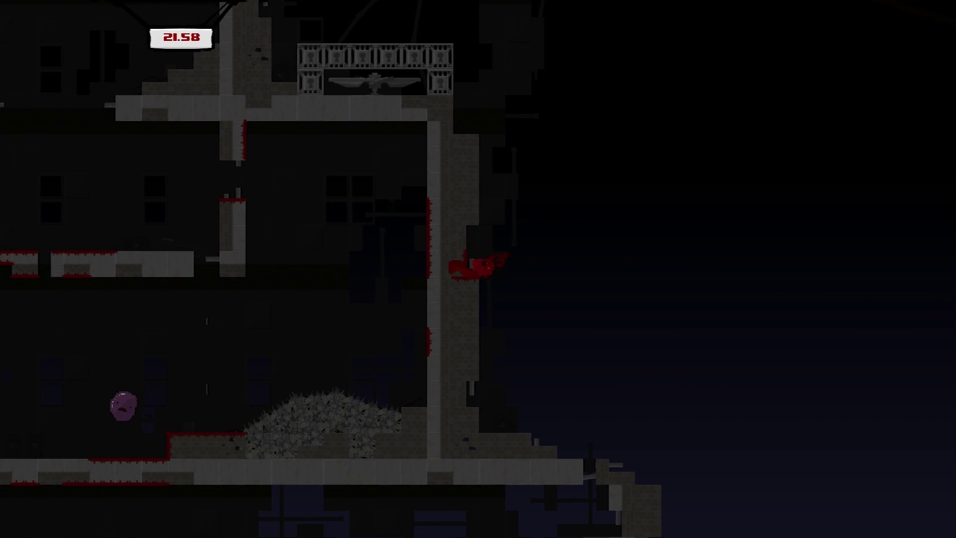
key("space")
key("Right")
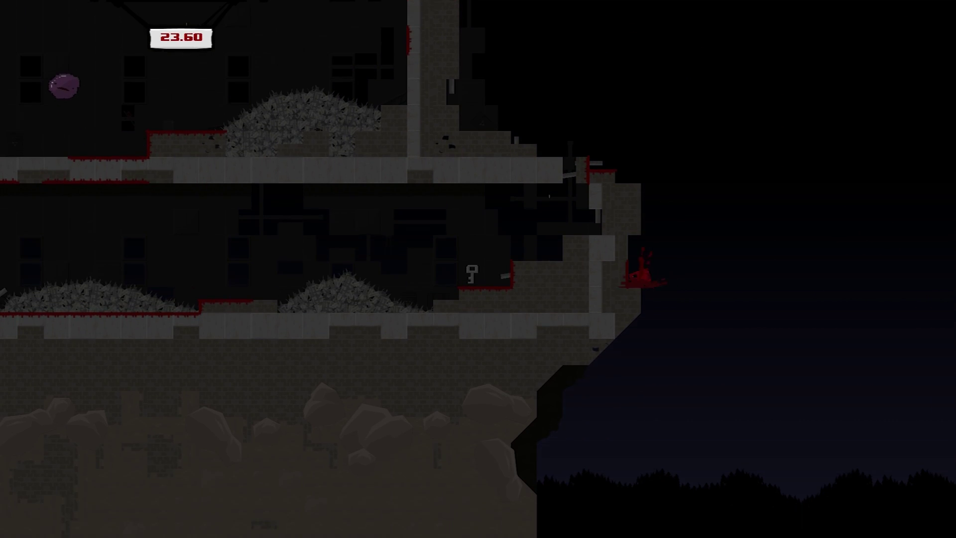